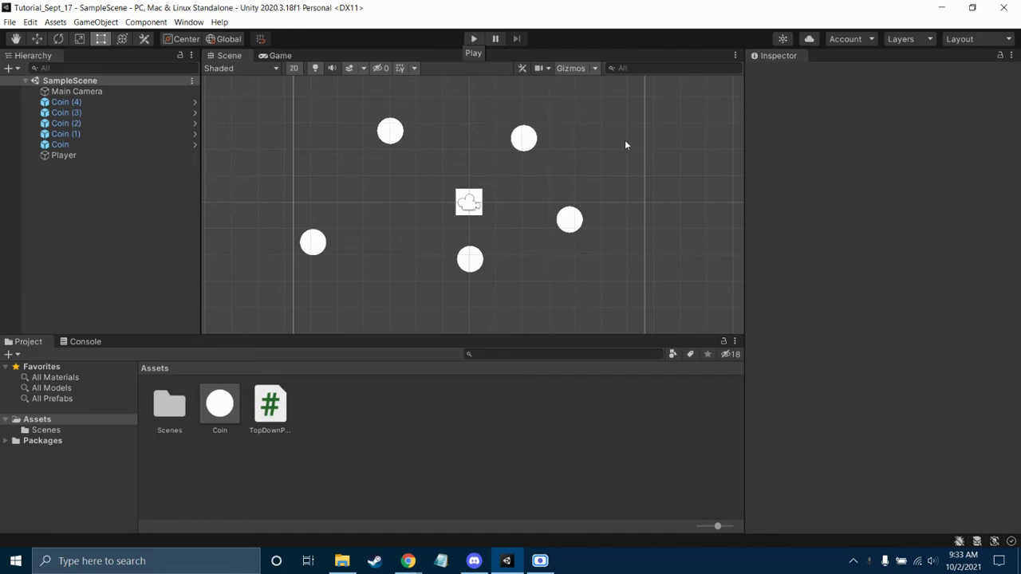
Step: Play-test the scene by steering the player square over the coins to collect them, and stop play mode
{"action": "scroll", "coordinate": [651, 169], "scroll_direction": "down", "scroll_amount": 4}
{"action": "middle_click_drag", "start_coordinate": [672, 167], "coordinate": [560, 174]}
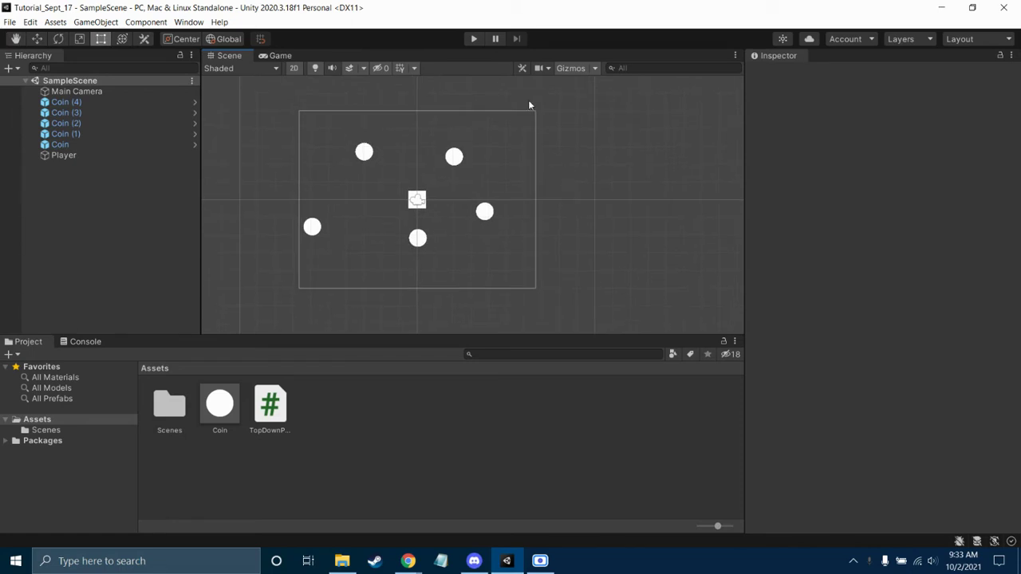
{"action": "left_click", "coordinate": [475, 38]}
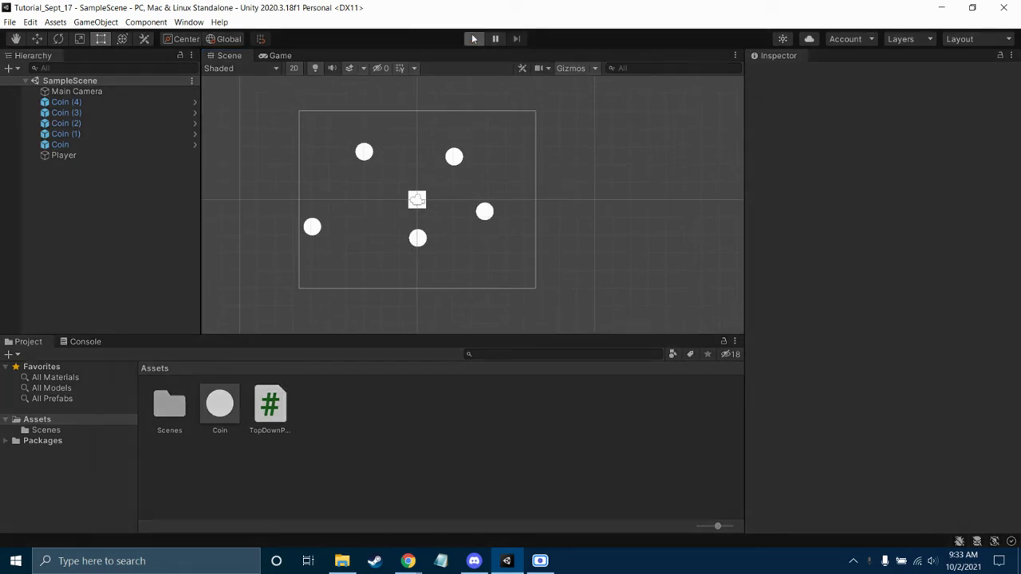
{"action": "key", "text": "Left"}
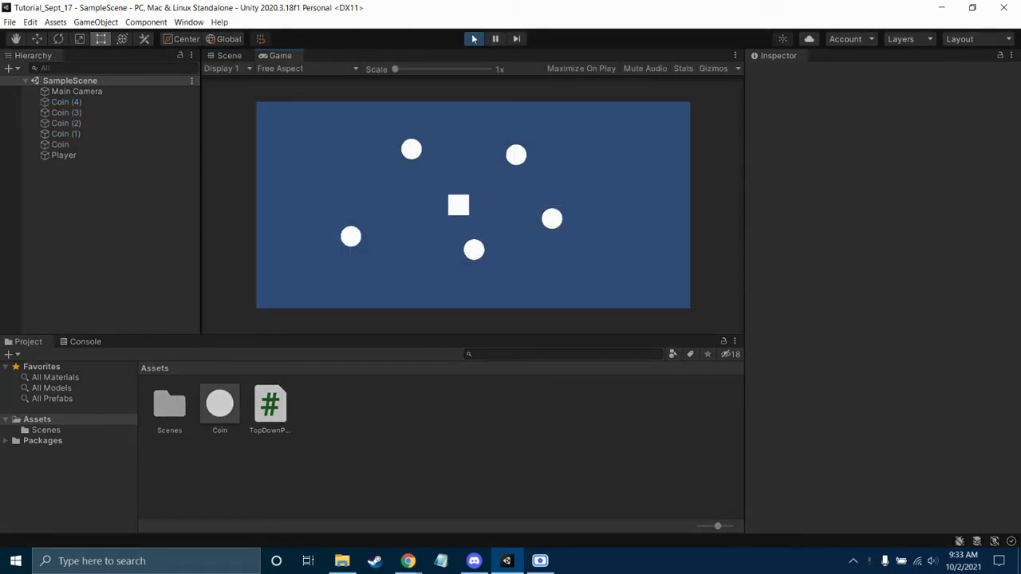
{"action": "key", "text": "Up"}
{"action": "key", "text": "Right"}
{"action": "key", "text": "Down"}
{"action": "key", "text": "Down"}
{"action": "key", "text": "Left"}
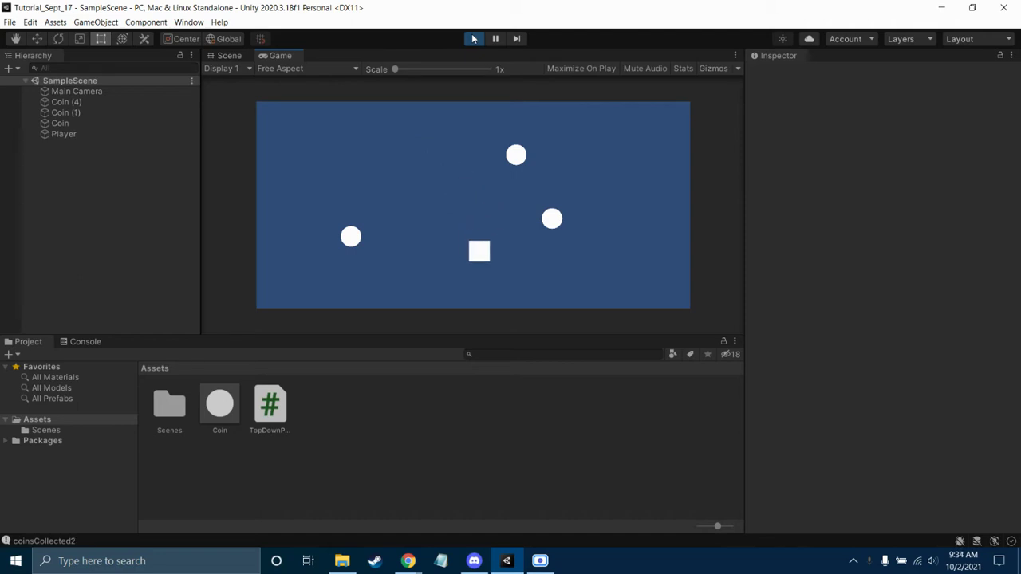
{"action": "key", "text": "Right"}
{"action": "key", "text": "Up"}
{"action": "key", "text": "Left"}
{"action": "key", "text": "Down"}
{"action": "key", "text": "Left"}
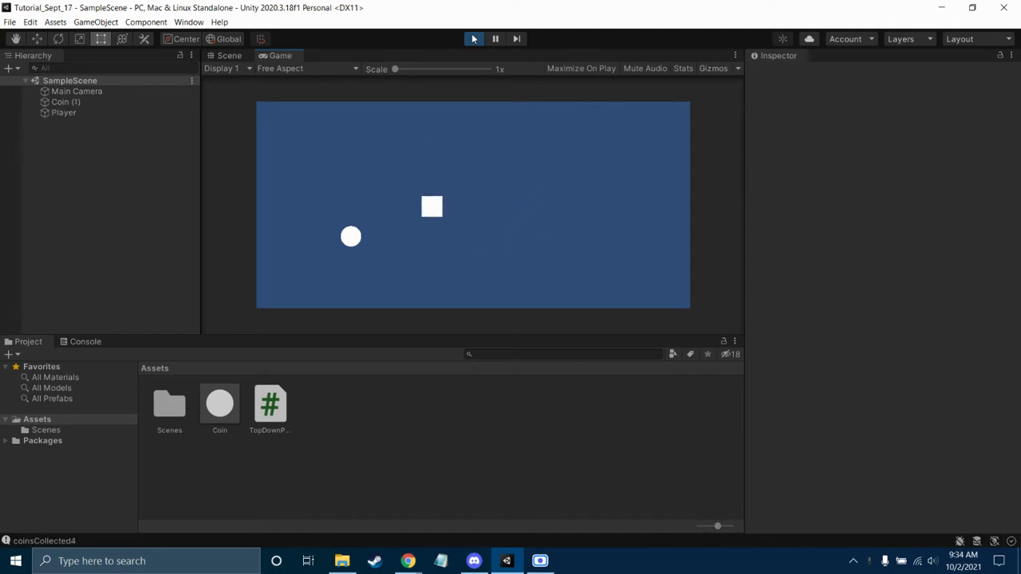
{"action": "left_click", "coordinate": [474, 38]}
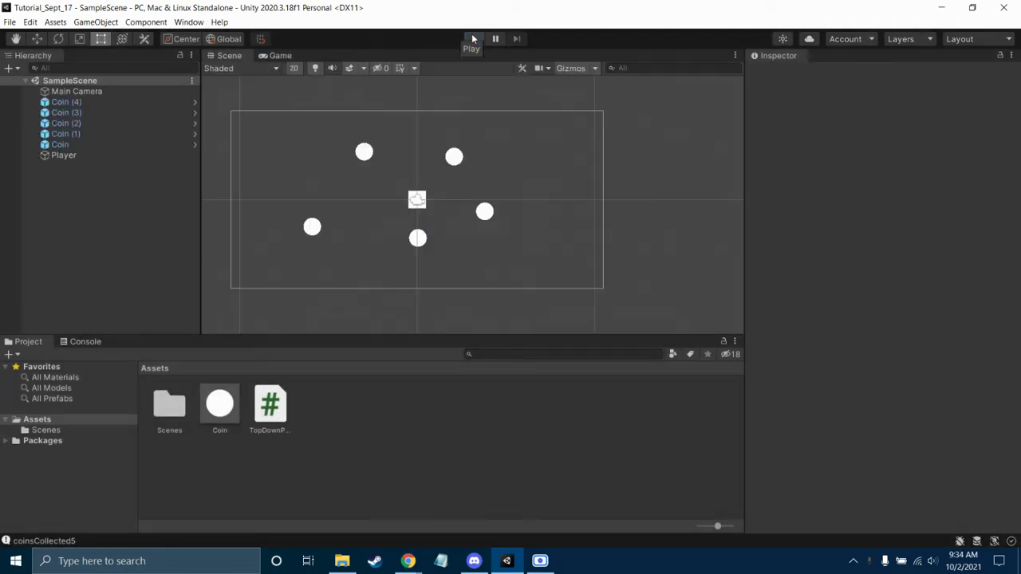
Step: Create a 2D square sprite in the scene and name it WallY
{"action": "left_click", "coordinate": [75, 154]}
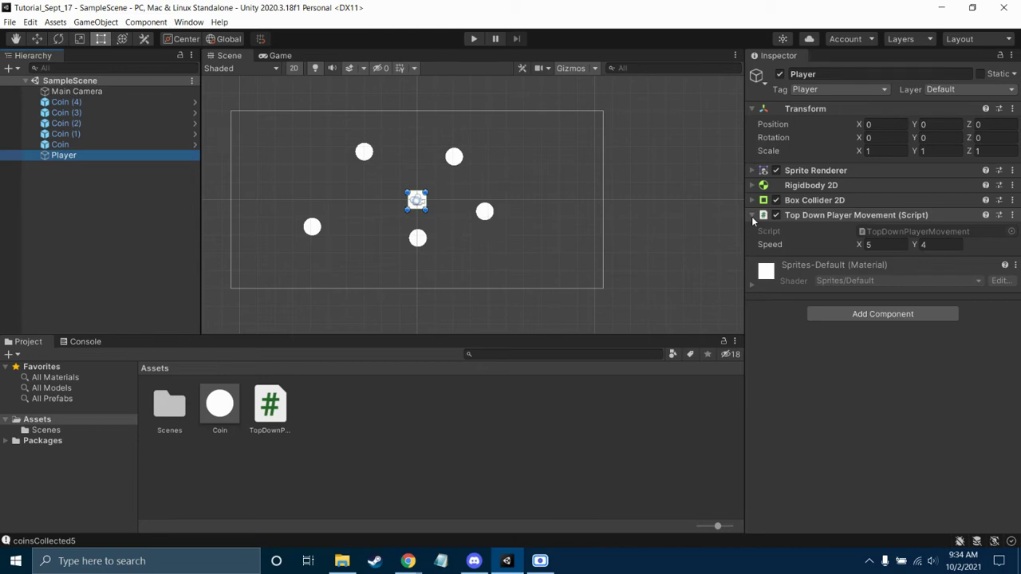
{"action": "left_click", "coordinate": [362, 414]}
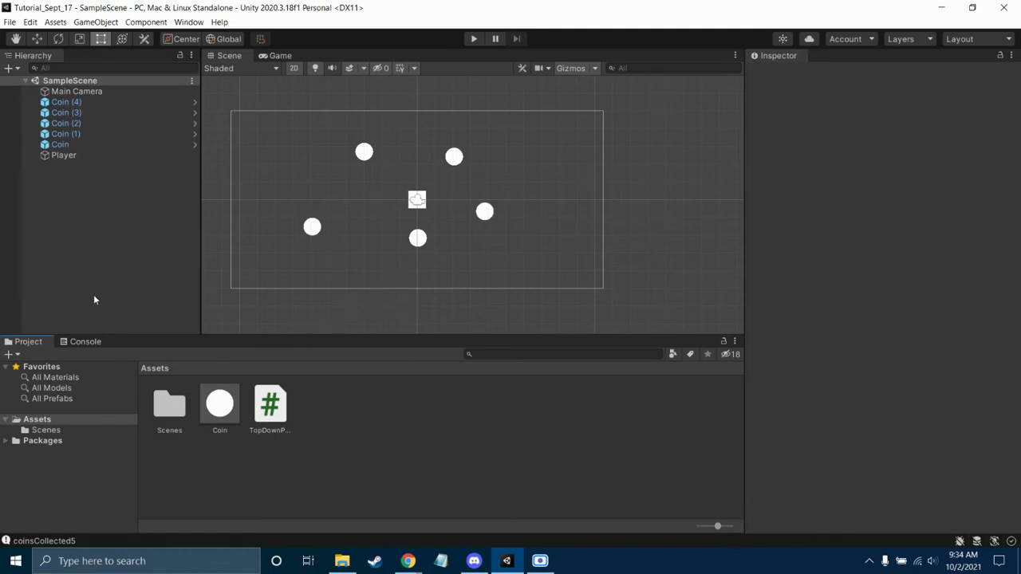
{"action": "right_click", "coordinate": [95, 237]}
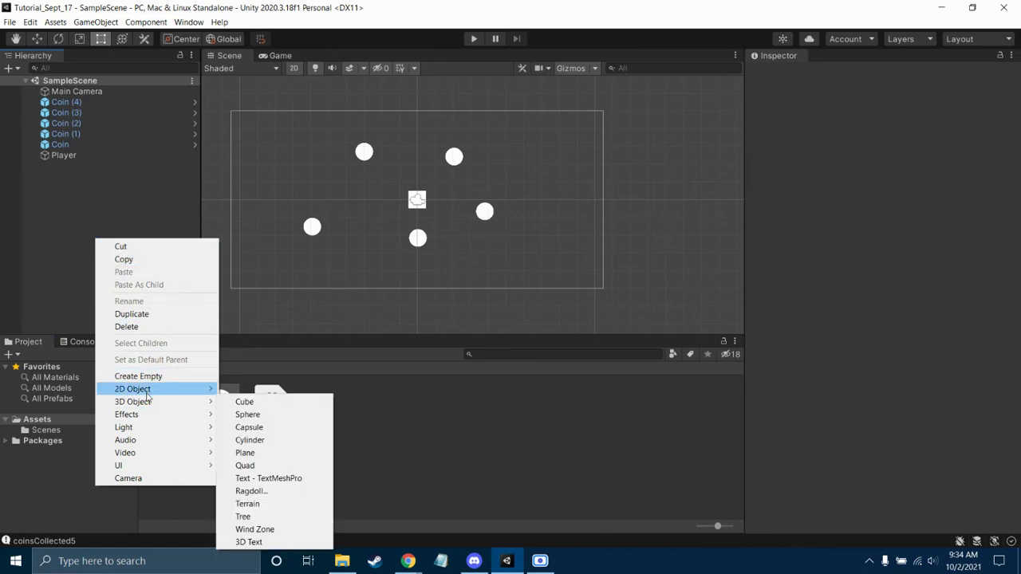
{"action": "mouse_move", "coordinate": [160, 389]}
{"action": "mouse_move", "coordinate": [261, 390]}
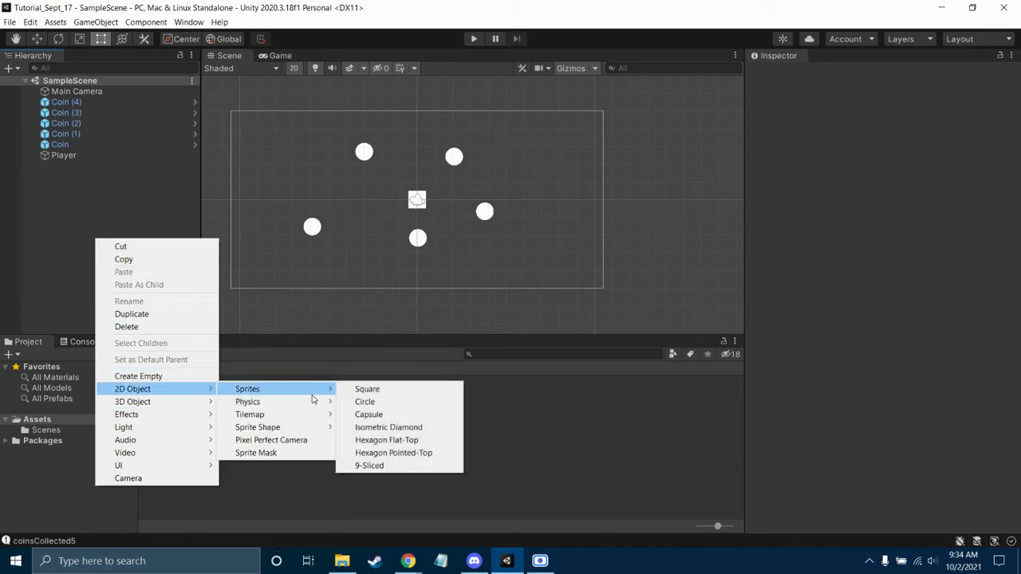
{"action": "left_click", "coordinate": [368, 388]}
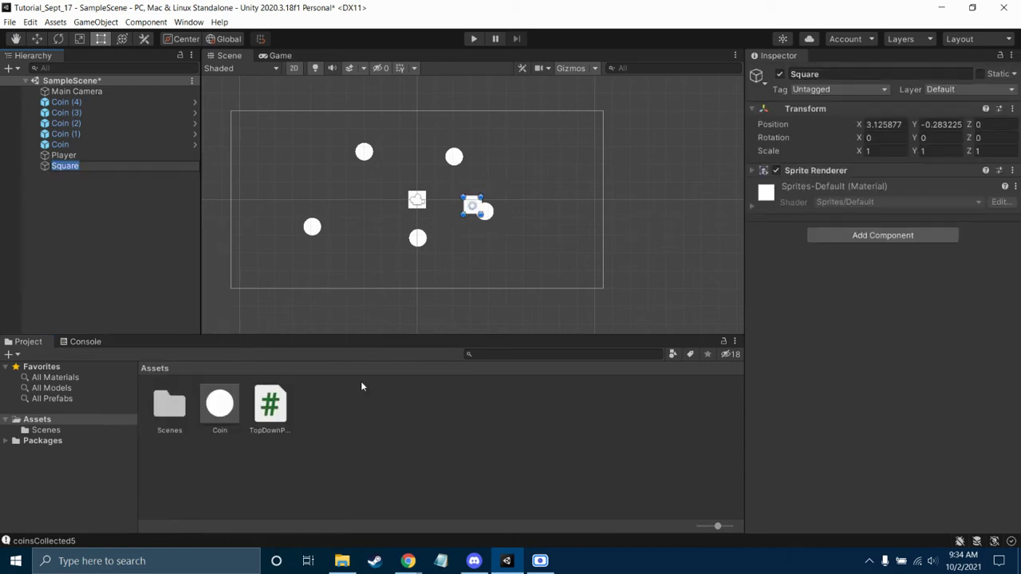
{"action": "type", "text": "WallY"}
{"action": "key", "text": "Return"}
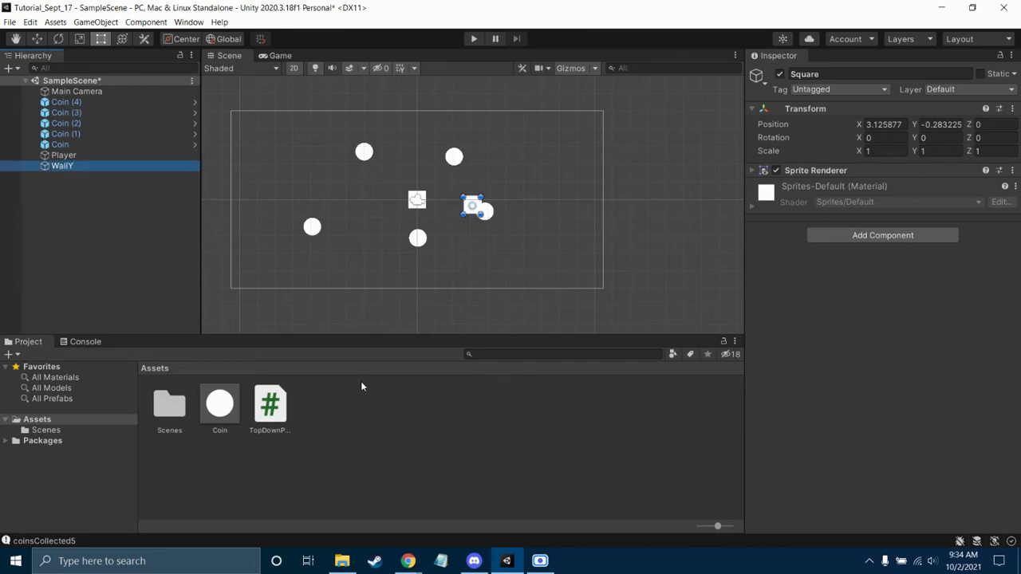
Step: Set WallY's position to X 0 and Y 0
{"action": "left_click", "coordinate": [884, 125]}
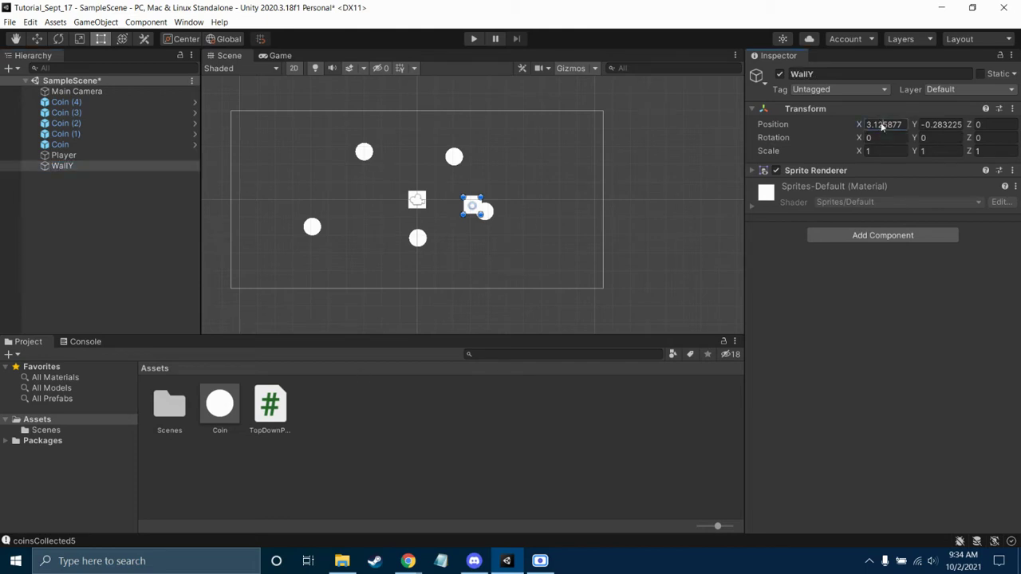
{"action": "type", "text": "0"}
{"action": "left_click", "coordinate": [942, 124]}
{"action": "type", "text": "0"}
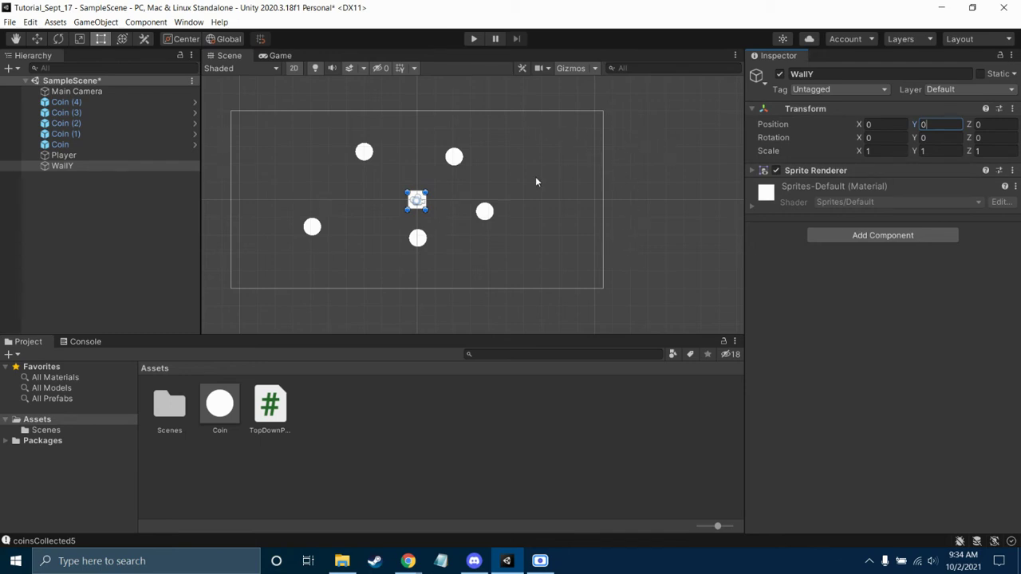
Step: Add a Box Collider 2D component to WallY and expand its settings
{"action": "scroll", "coordinate": [507, 186], "scroll_direction": "down", "scroll_amount": 3}
{"action": "middle_click_drag", "start_coordinate": [513, 165], "coordinate": [550, 179]}
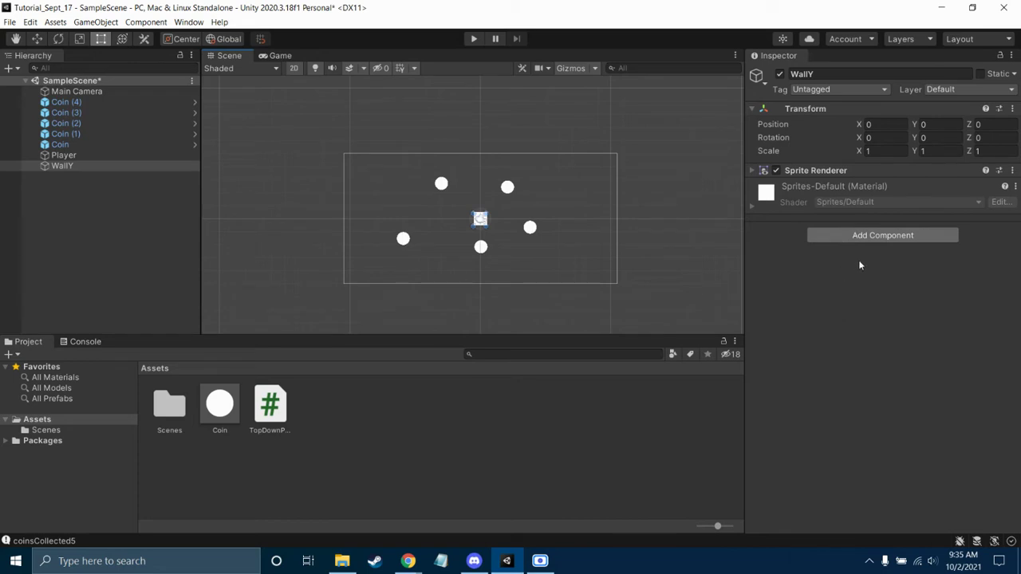
{"action": "type", "text": "box"}
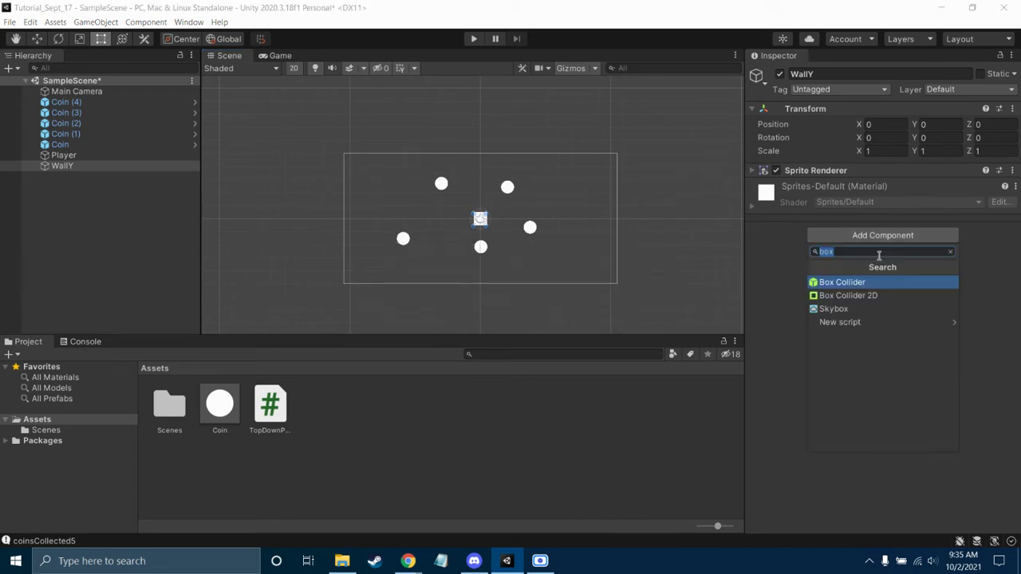
{"action": "left_click", "coordinate": [850, 293]}
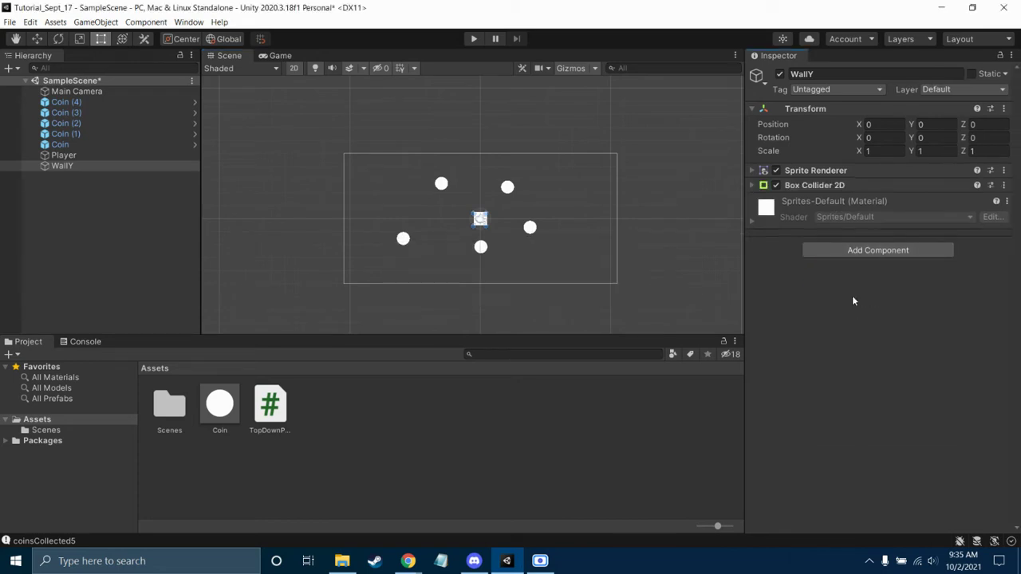
{"action": "left_click", "coordinate": [758, 185]}
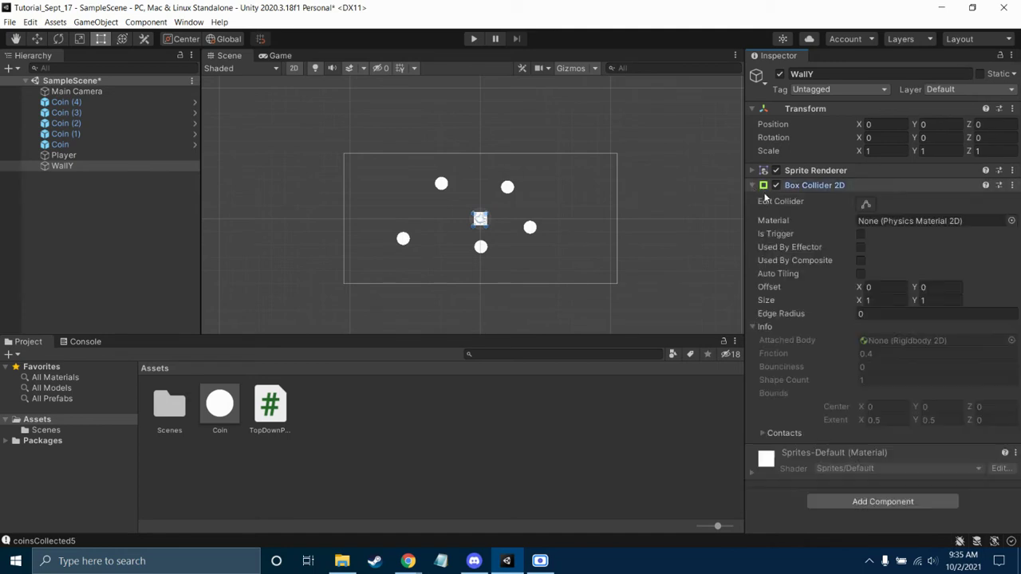
Step: Set WallY's scale to X 1.5 and Y 5.5, and deselect it
{"action": "left_click", "coordinate": [892, 152]}
{"action": "type", "text": "1.5"}
{"action": "left_click", "coordinate": [952, 150]}
{"action": "type", "text": "5.5"}
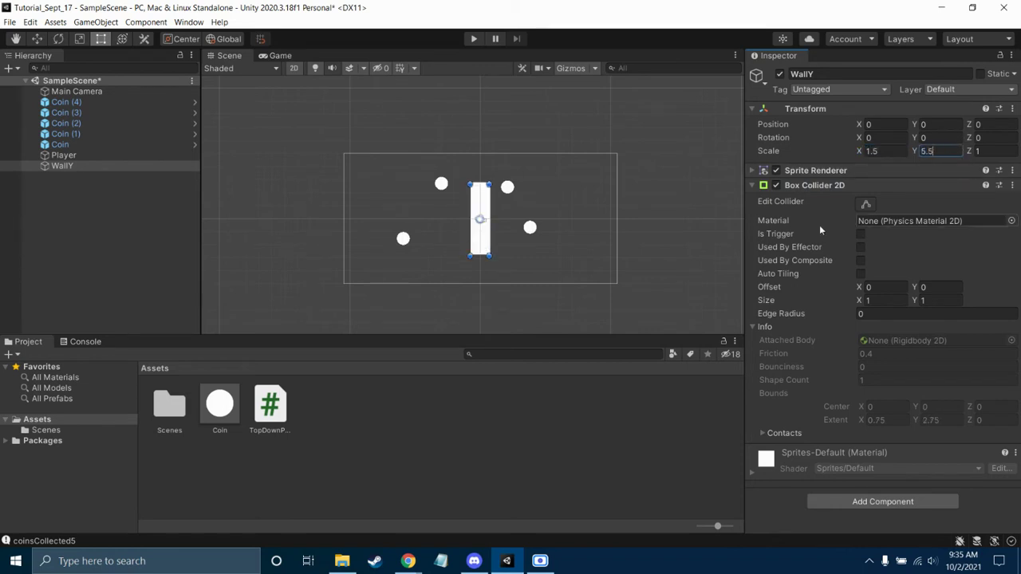
{"action": "left_click", "coordinate": [641, 262]}
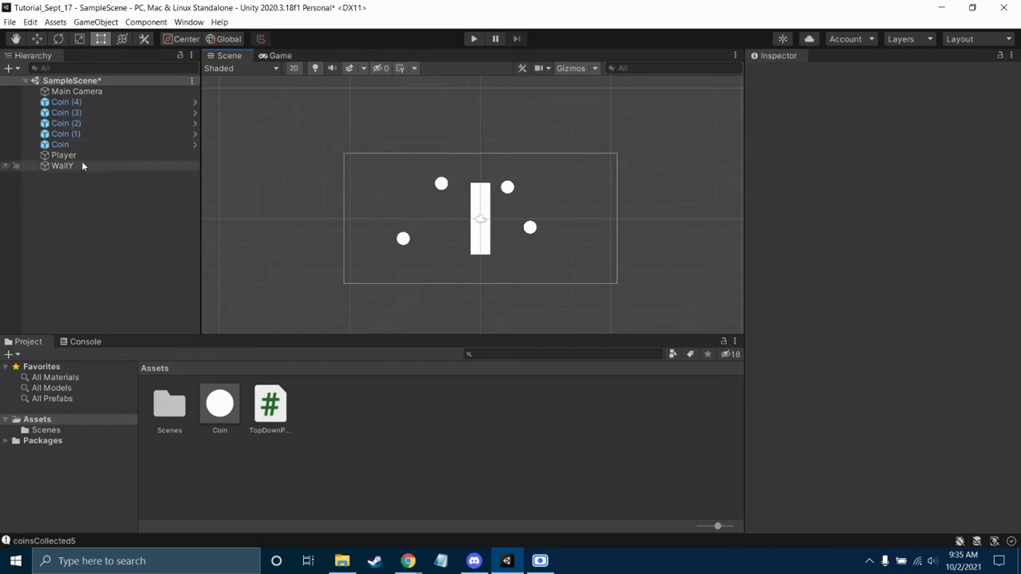
Step: Create a second 2D square sprite and set its position to X 0 and Y 0
{"action": "right_click", "coordinate": [89, 197]}
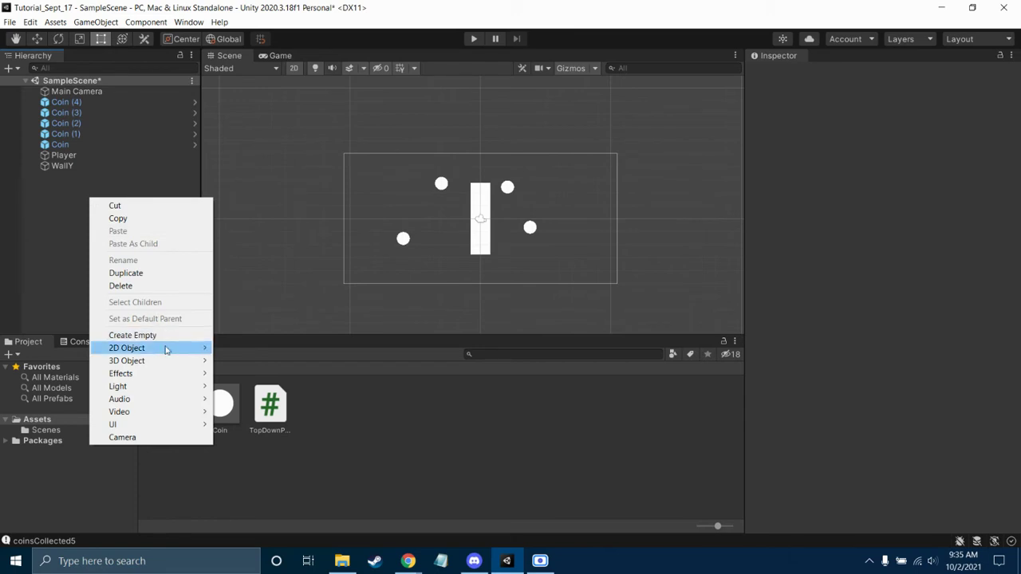
{"action": "mouse_move", "coordinate": [167, 349]}
{"action": "mouse_move", "coordinate": [327, 348]}
{"action": "left_click", "coordinate": [360, 348]}
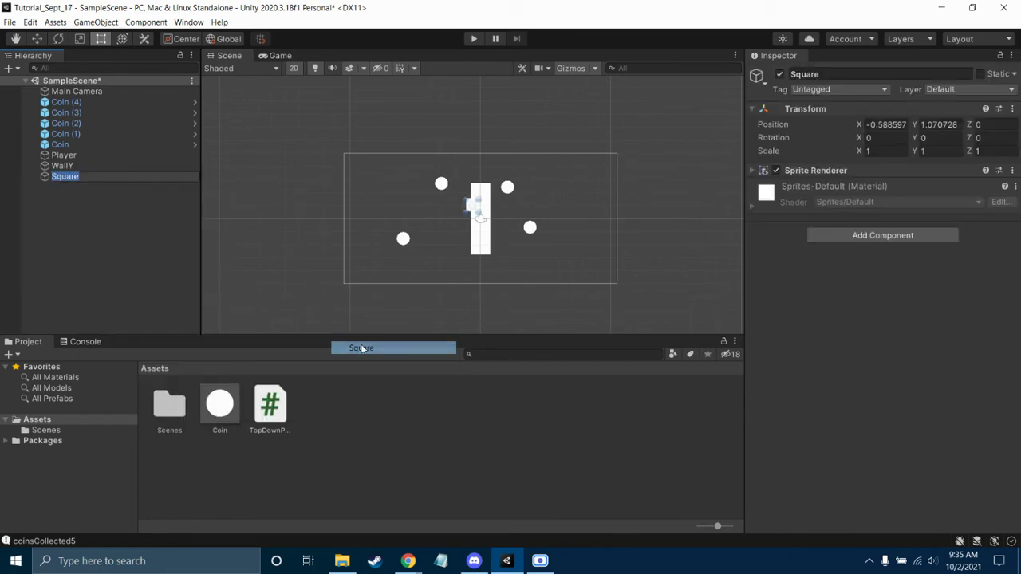
{"action": "left_click", "coordinate": [888, 125]}
{"action": "type", "text": "0"}
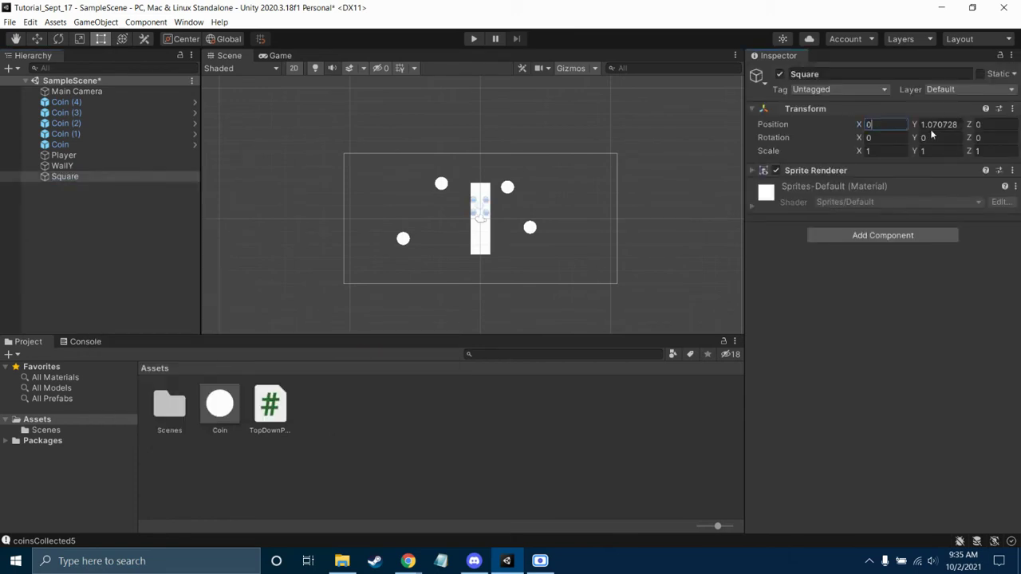
{"action": "left_click", "coordinate": [936, 124]}
{"action": "type", "text": "0"}
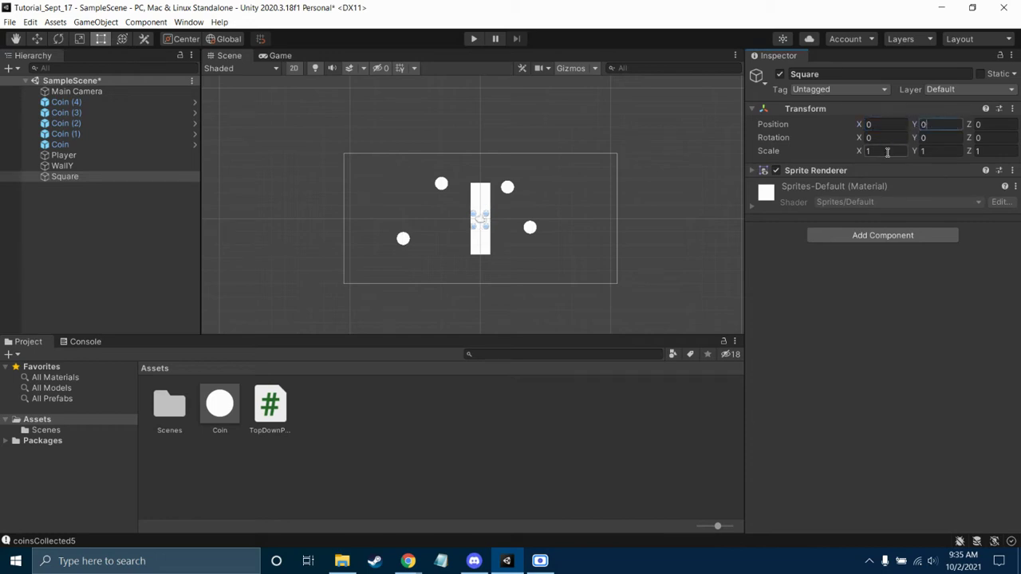
Step: Set the new square's scale to X 12.5 and Y 1.5, and deselect it
{"action": "left_click", "coordinate": [887, 151]}
{"action": "type", "text": "12.5"}
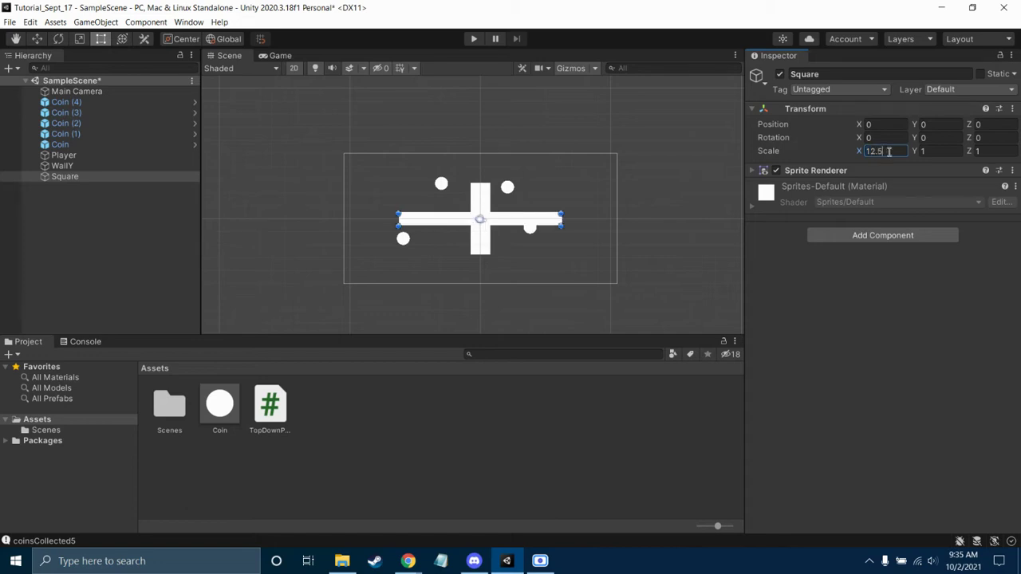
{"action": "left_click", "coordinate": [951, 148]}
{"action": "type", "text": "12."}
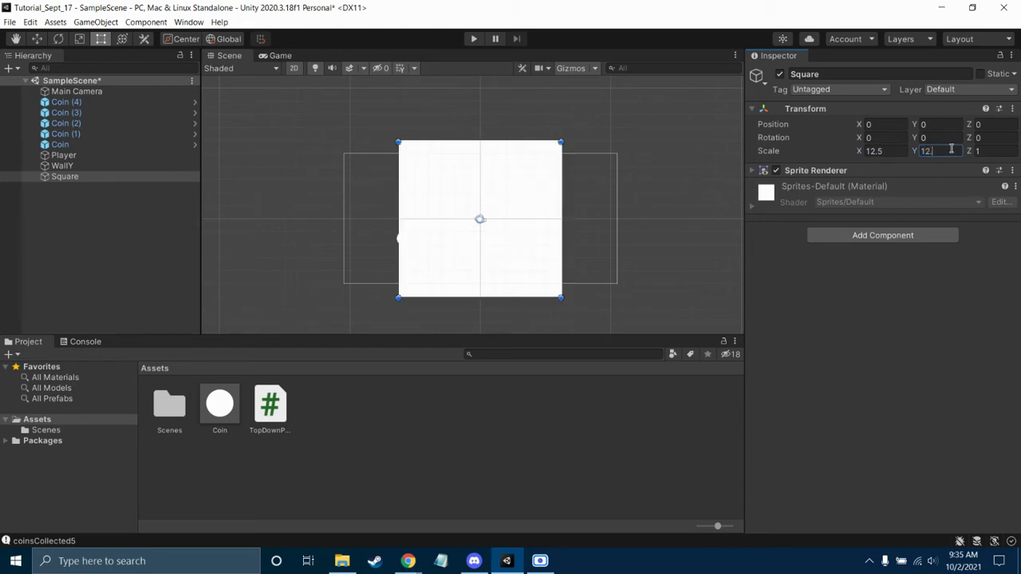
{"action": "key", "text": "BackSpace"}
{"action": "type", "text": ".5"}
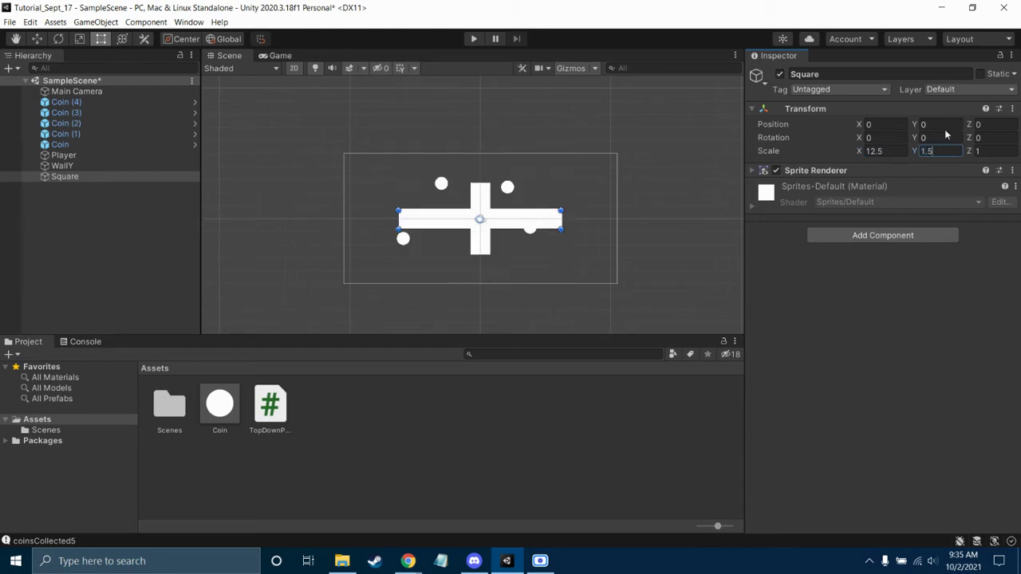
{"action": "key", "text": "Return"}
{"action": "left_click", "coordinate": [627, 227]}
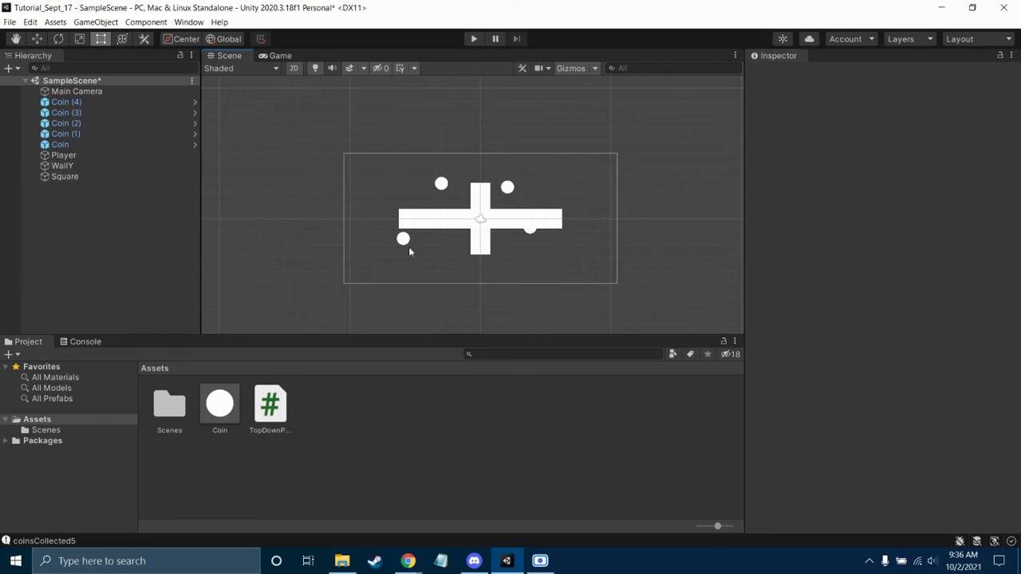
Step: Try making Coin (2) a child of WallY in the hierarchy, and undo the nesting
{"action": "left_click", "coordinate": [439, 183]}
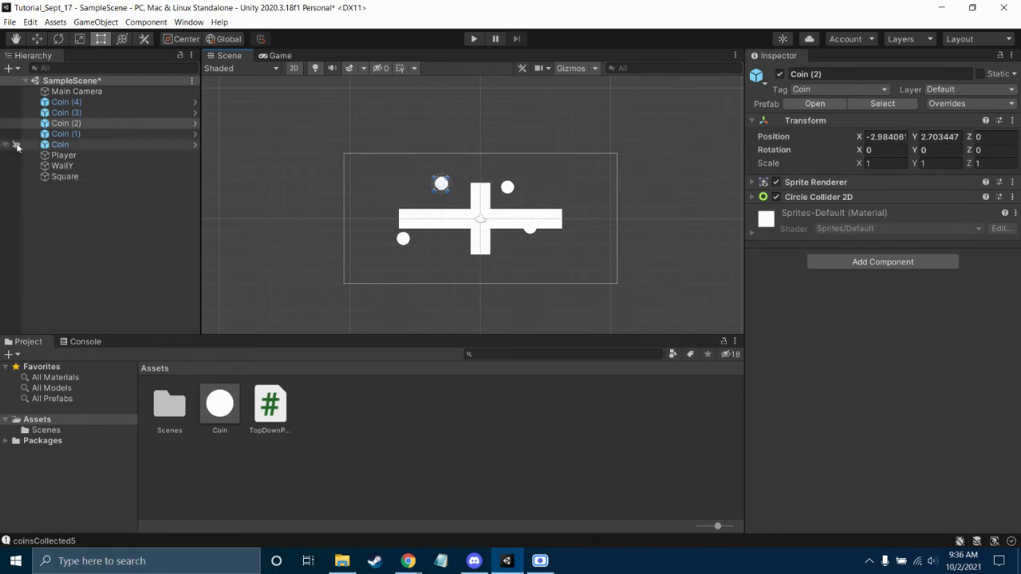
{"action": "left_click_drag", "start_coordinate": [68, 126], "coordinate": [68, 166]}
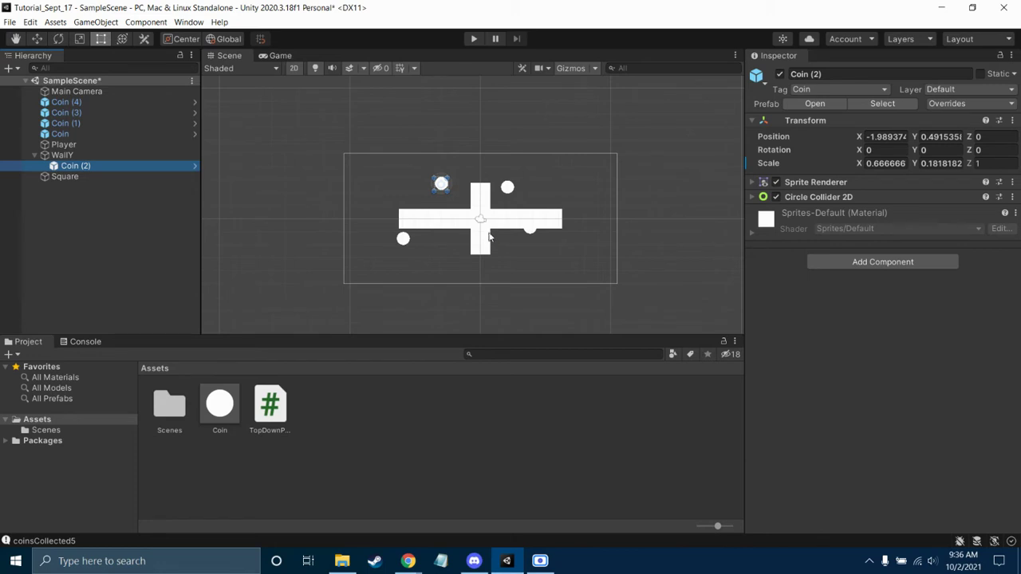
{"action": "key", "text": "ctrl+z"}
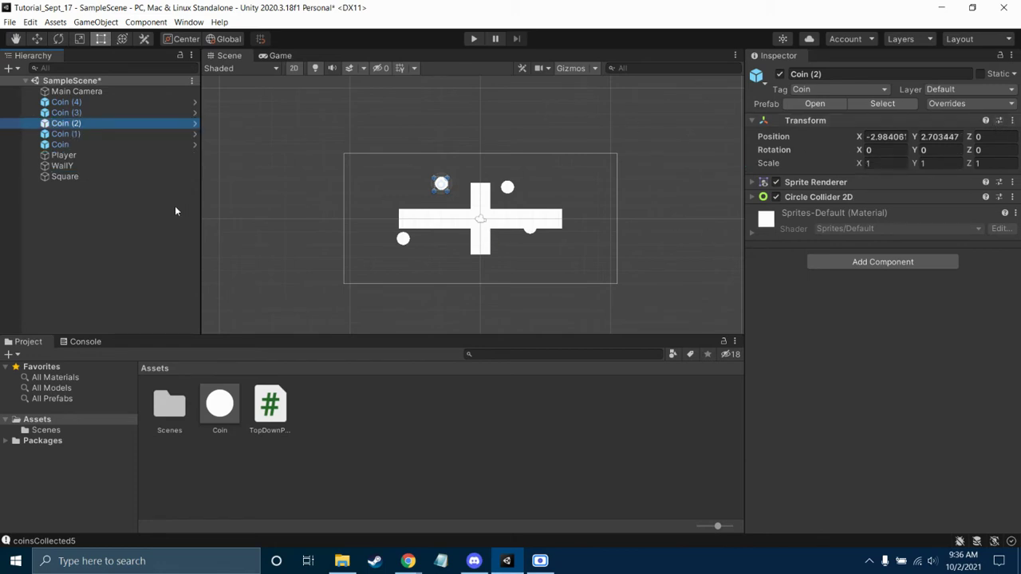
{"action": "left_click", "coordinate": [96, 206]}
Step: Rename the horizontal Square object as Wall X
{"action": "left_click", "coordinate": [62, 165]}
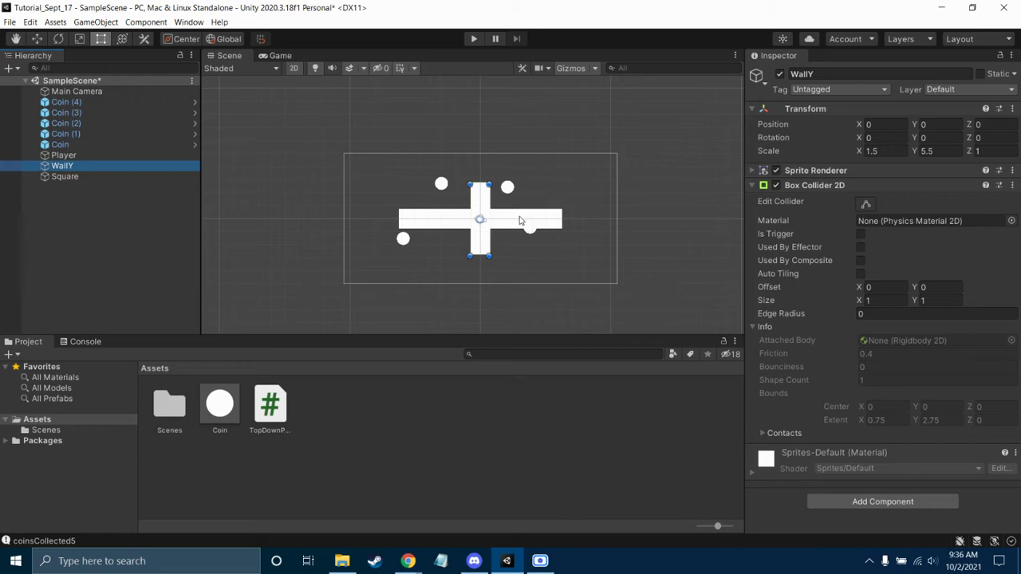
{"action": "left_click", "coordinate": [76, 176]}
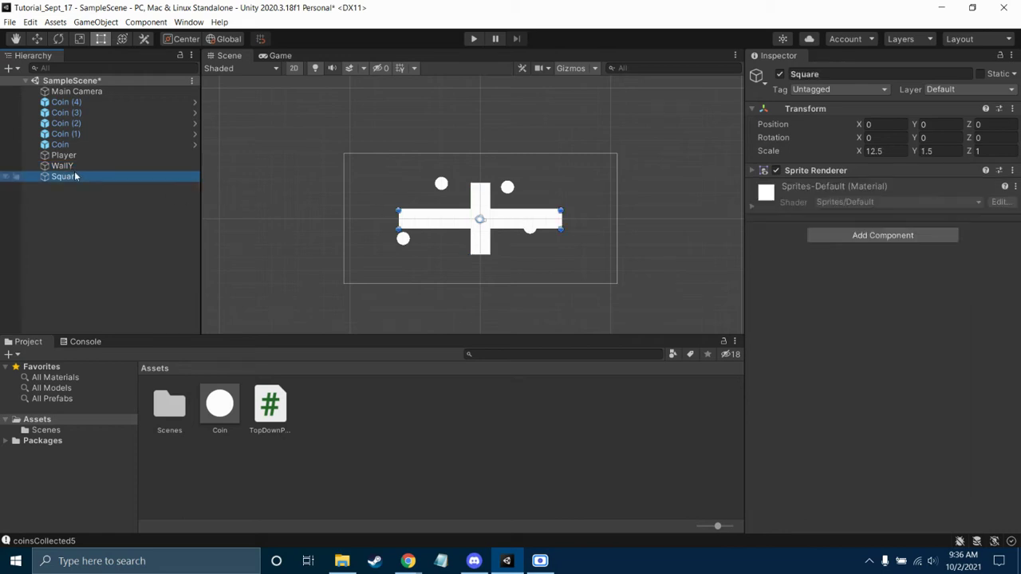
{"action": "left_click", "coordinate": [822, 74]}
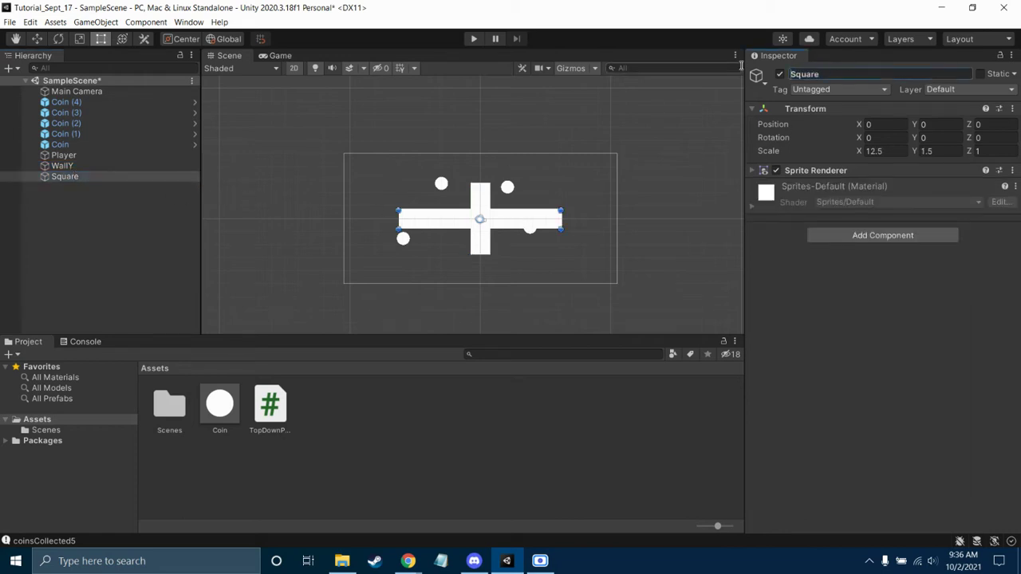
{"action": "type", "text": "W"}
{"action": "key", "text": "Delete"}
{"action": "key", "text": "Delete"}
{"action": "key", "text": "Delete"}
{"action": "key", "text": "Delete"}
{"action": "key", "text": "Delete"}
{"action": "key", "text": "Delete"}
{"action": "type", "text": "al"}
{"action": "key", "text": "Return"}
Step: Add a Box Collider 2D component to Wall X and save the scene
{"action": "left_click", "coordinate": [861, 237]}
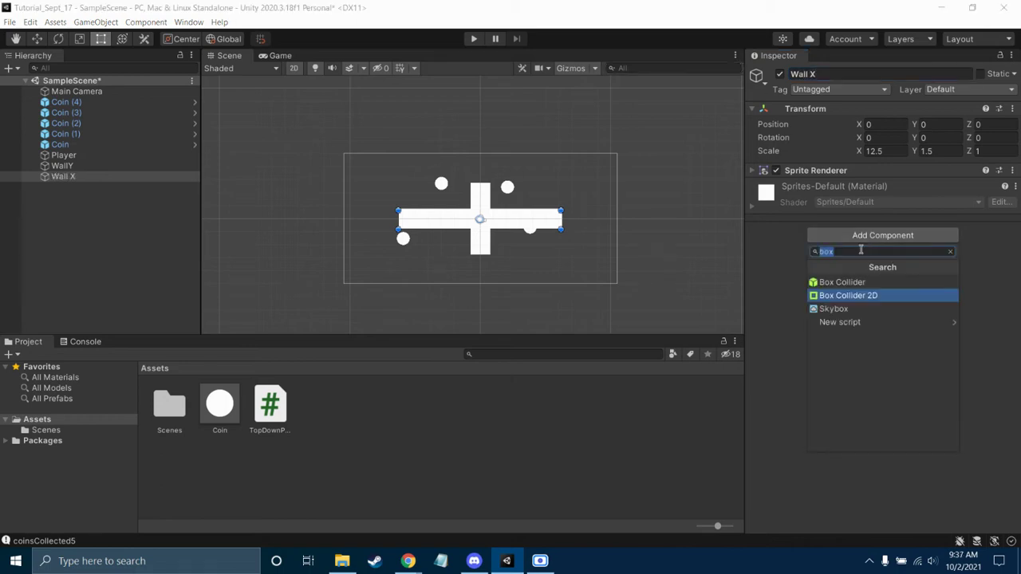
{"action": "left_click", "coordinate": [877, 296]}
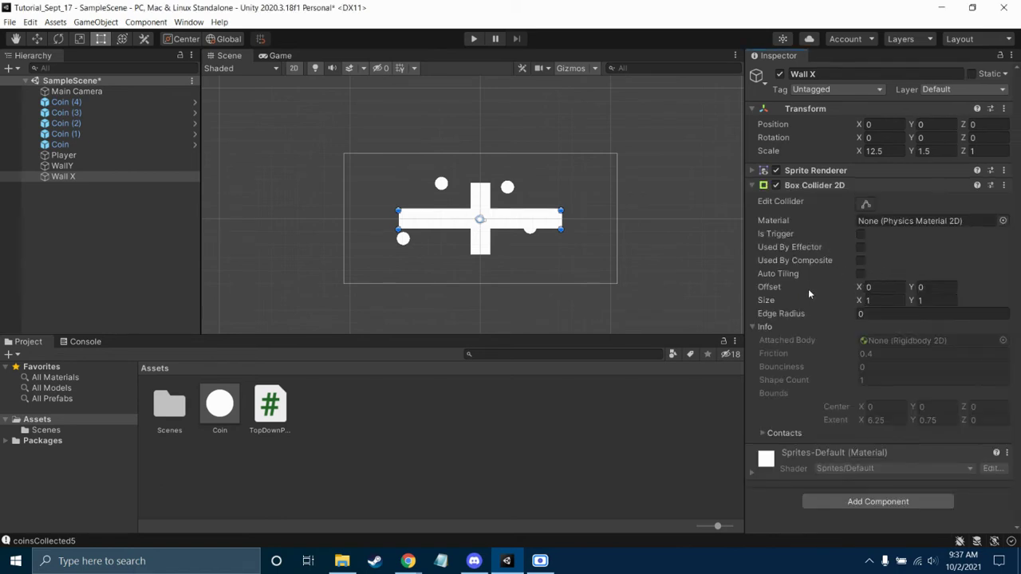
{"action": "left_click", "coordinate": [755, 328]}
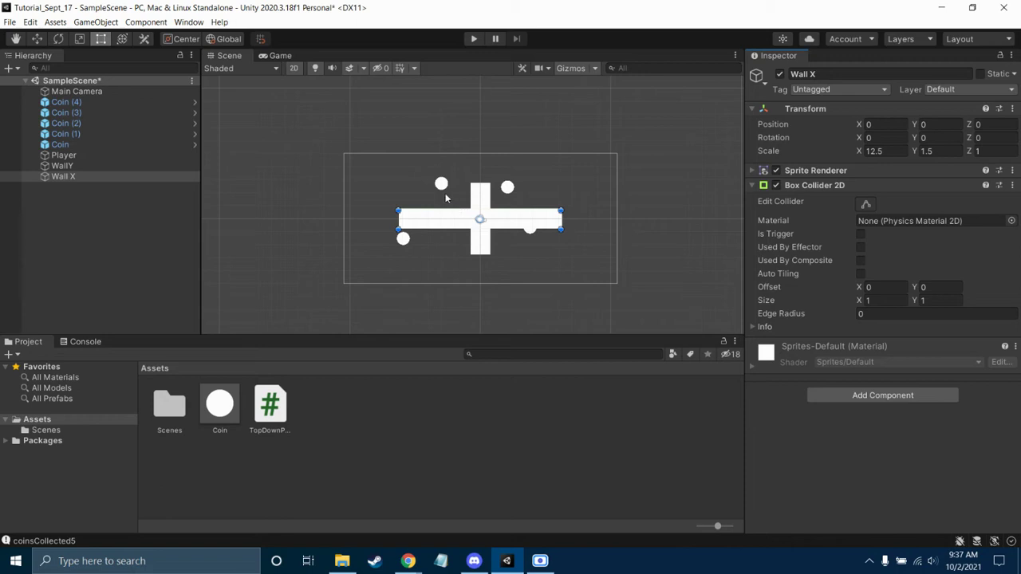
{"action": "key", "text": "ctrl+s"}
{"action": "left_click", "coordinate": [159, 231]}
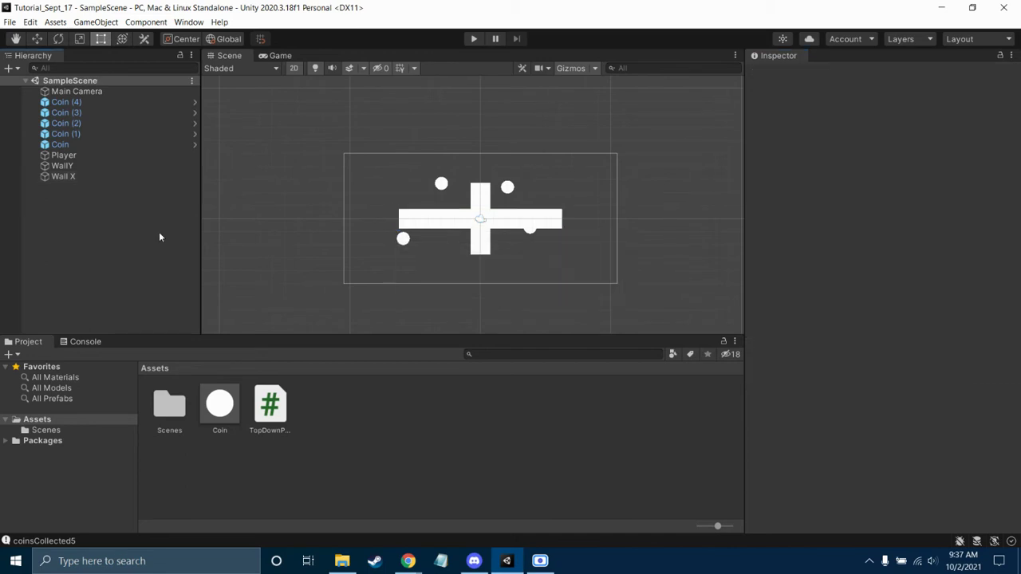
Step: Create an empty object in the scene and set its position to X 0, Y 0, Z 0
{"action": "left_click", "coordinate": [91, 177]}
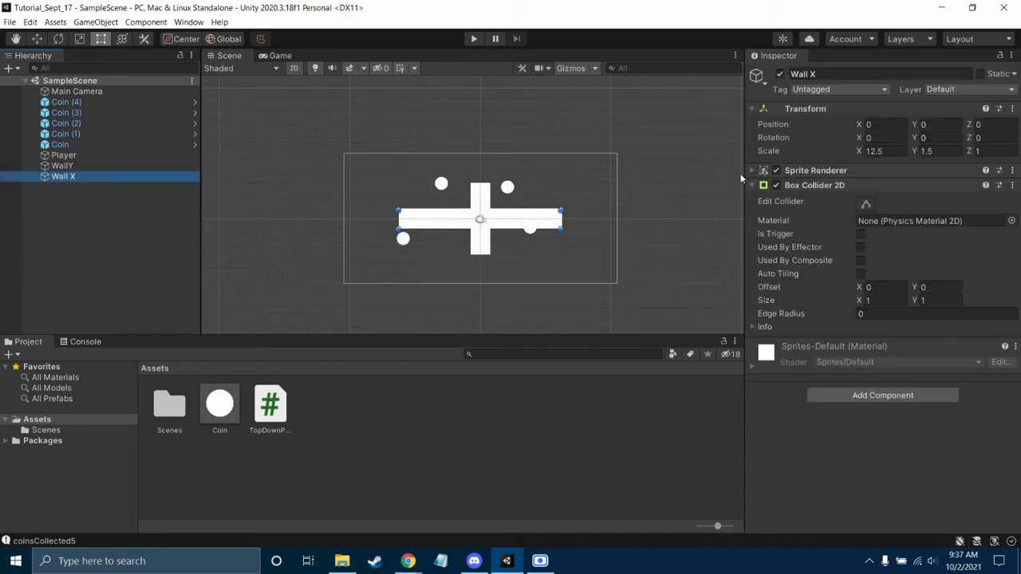
{"action": "left_click", "coordinate": [150, 166]}
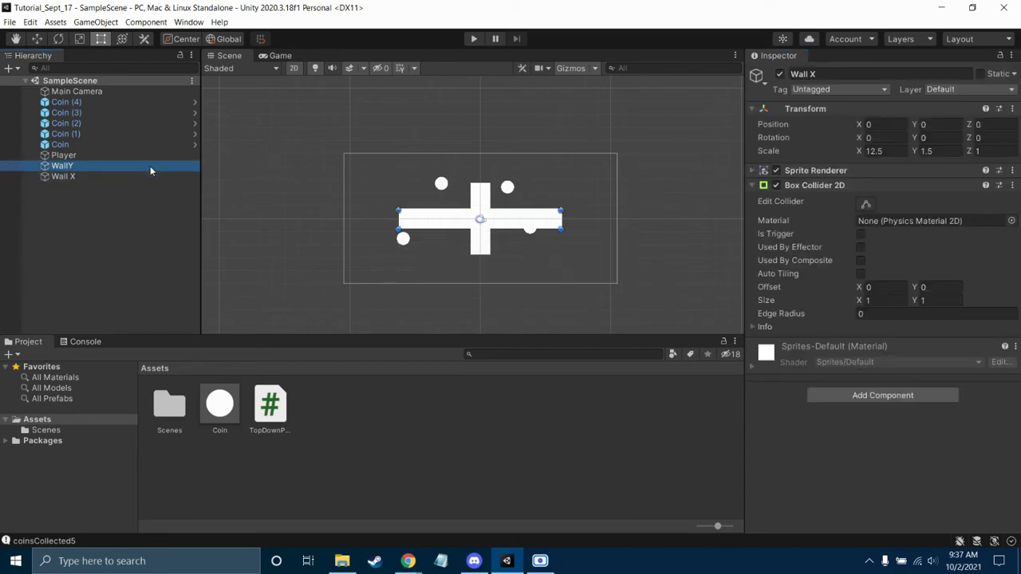
{"action": "right_click", "coordinate": [109, 204]}
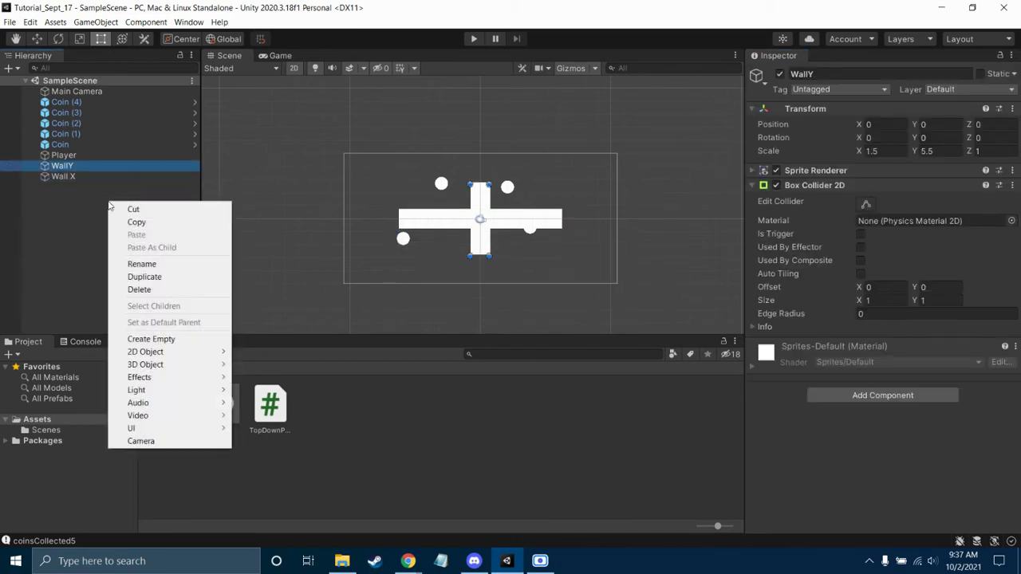
{"action": "left_click", "coordinate": [183, 340]}
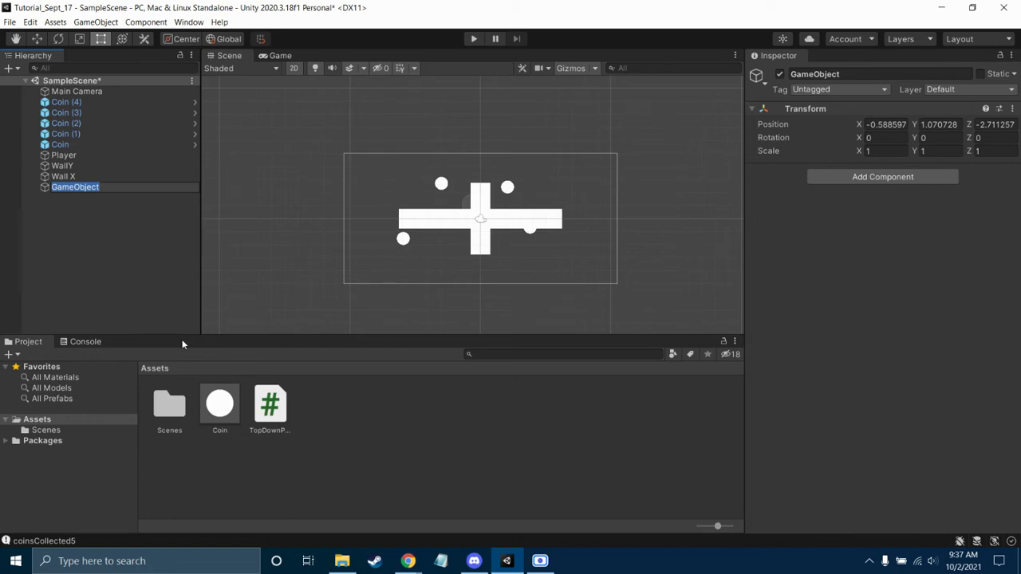
{"action": "left_click", "coordinate": [877, 125]}
{"action": "type", "text": "0"}
{"action": "left_click", "coordinate": [933, 125]}
{"action": "type", "text": "0"}
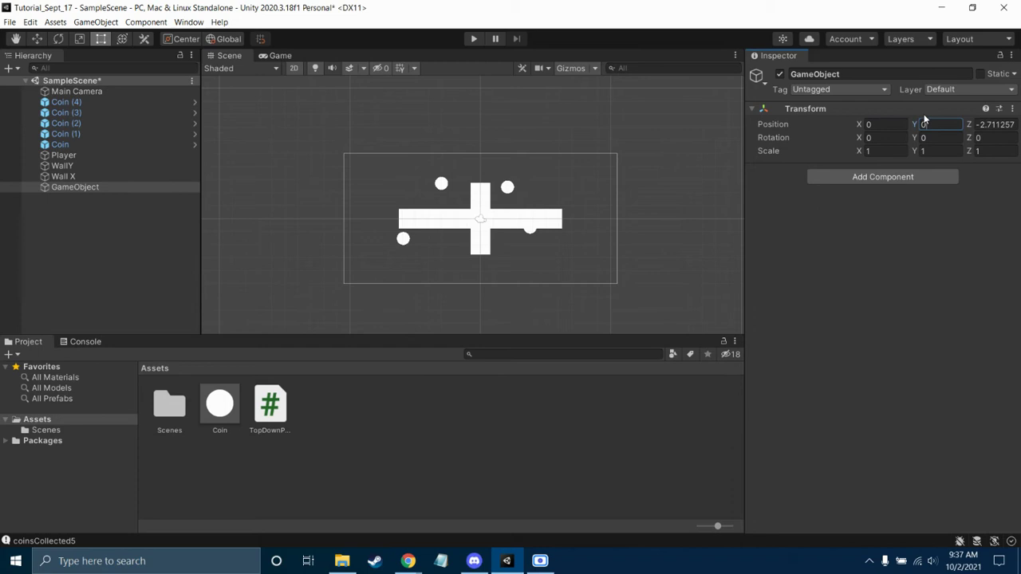
{"action": "left_click", "coordinate": [993, 125]}
{"action": "type", "text": "0"}
Step: Rename the empty object as Wall Block and make Wall X and WallY its children
{"action": "left_click", "coordinate": [72, 176]}
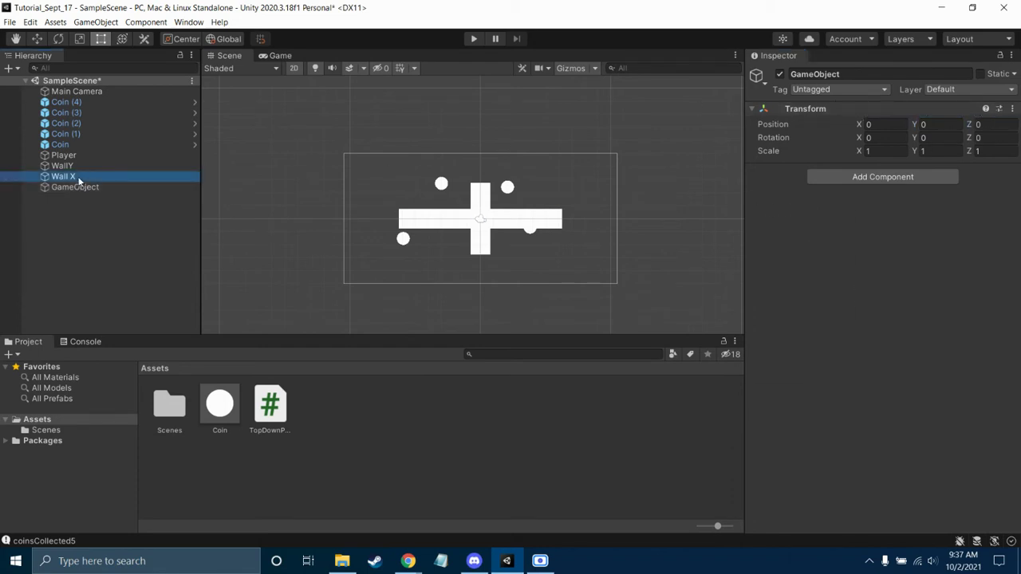
{"action": "left_click", "coordinate": [74, 166]}
{"action": "left_click", "coordinate": [74, 187]}
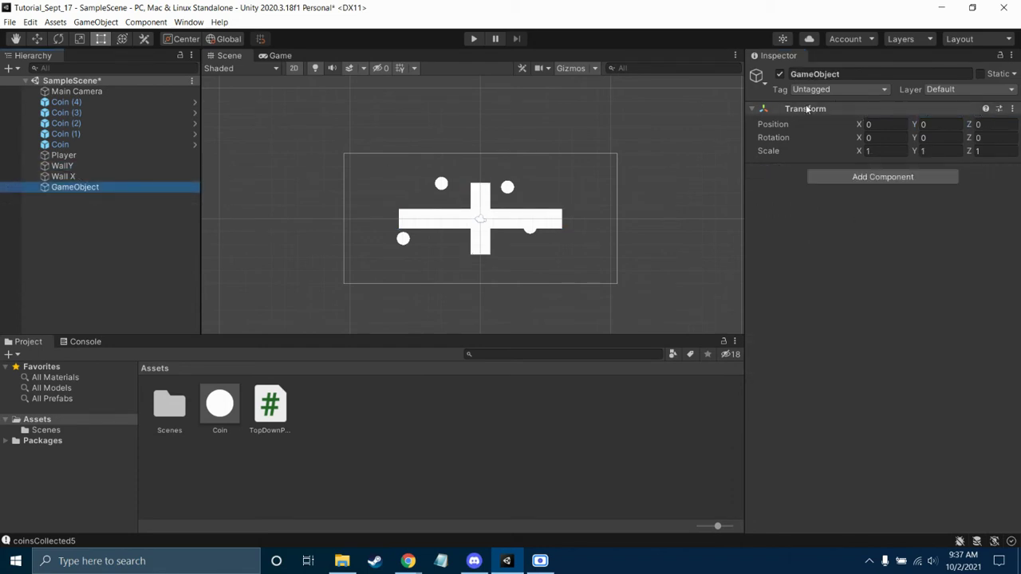
{"action": "left_click", "coordinate": [850, 73]}
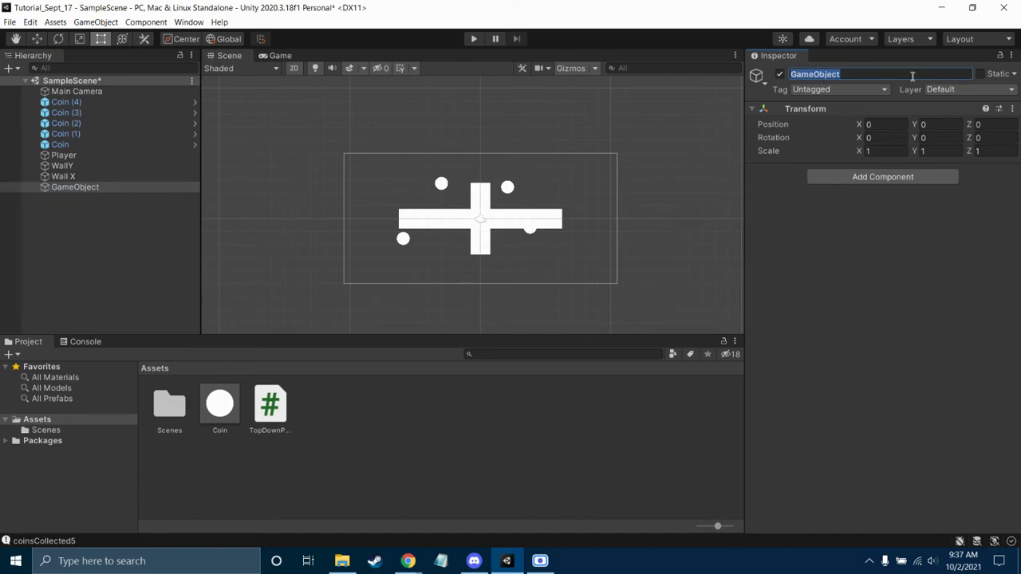
{"action": "type", "text": "Wall Block"}
{"action": "key", "text": "Return"}
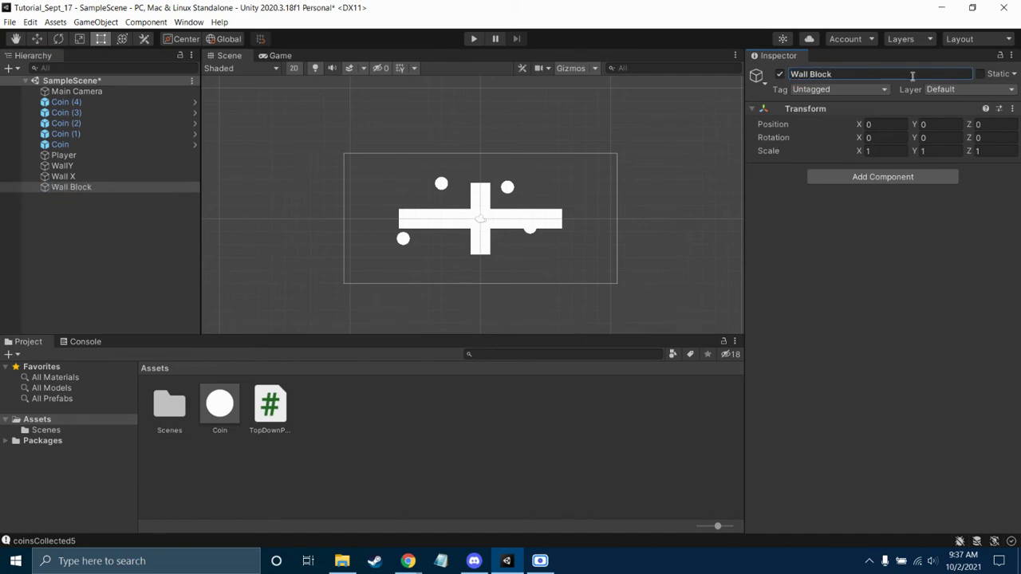
{"action": "mouse_move", "coordinate": [72, 173]}
{"action": "left_mouse_down"}
{"action": "mouse_move", "coordinate": [41, 174]}
{"action": "mouse_move", "coordinate": [70, 195]}
{"action": "mouse_move", "coordinate": [74, 178]}
{"action": "left_mouse_up"}
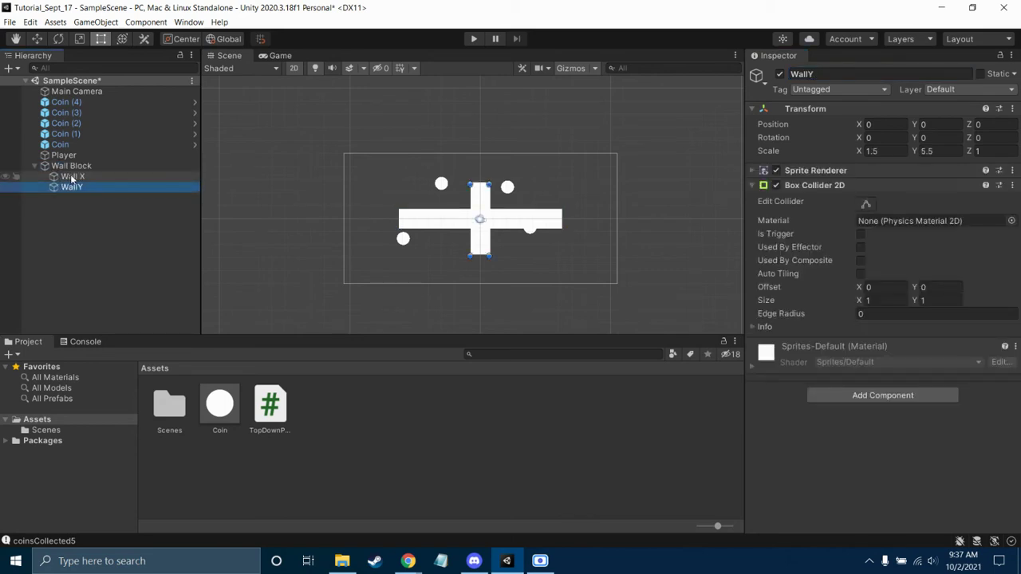
Step: Try moving Wall Block with both walls to X position 5, and cancel the change
{"action": "left_click", "coordinate": [79, 168]}
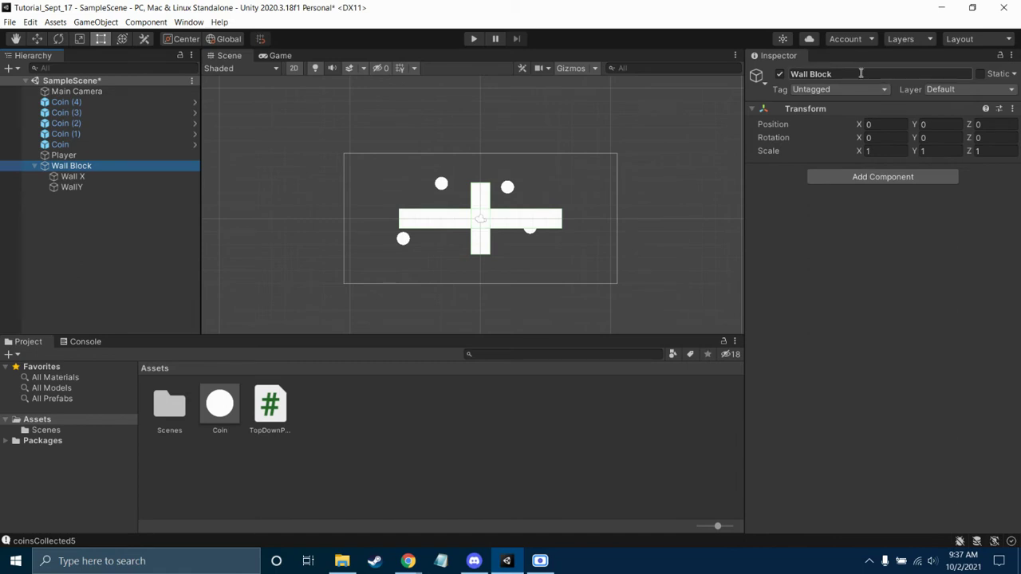
{"action": "left_click", "coordinate": [886, 126]}
{"action": "type", "text": "5"}
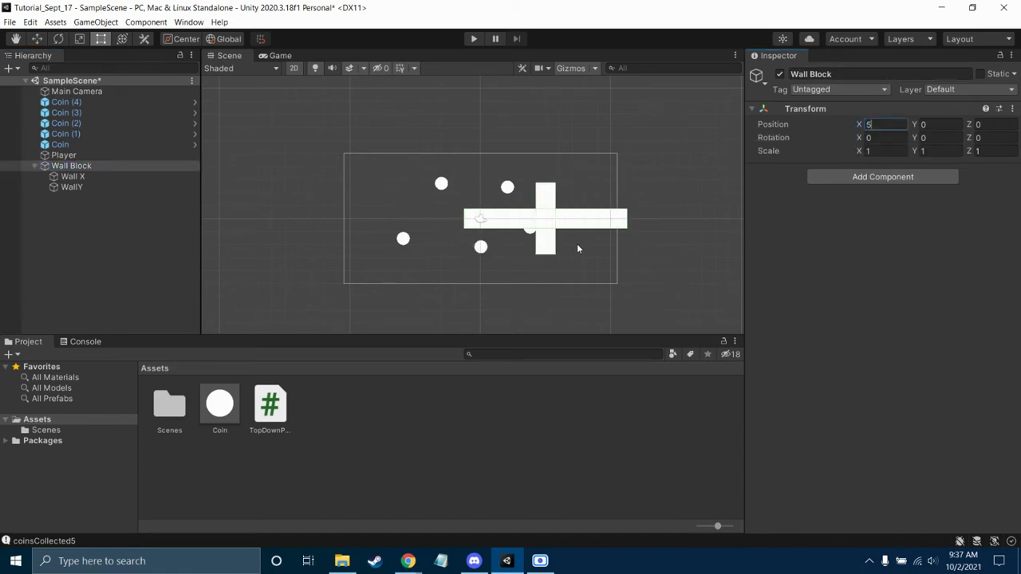
{"action": "key", "text": "Escape"}
{"action": "left_click", "coordinate": [462, 280]}
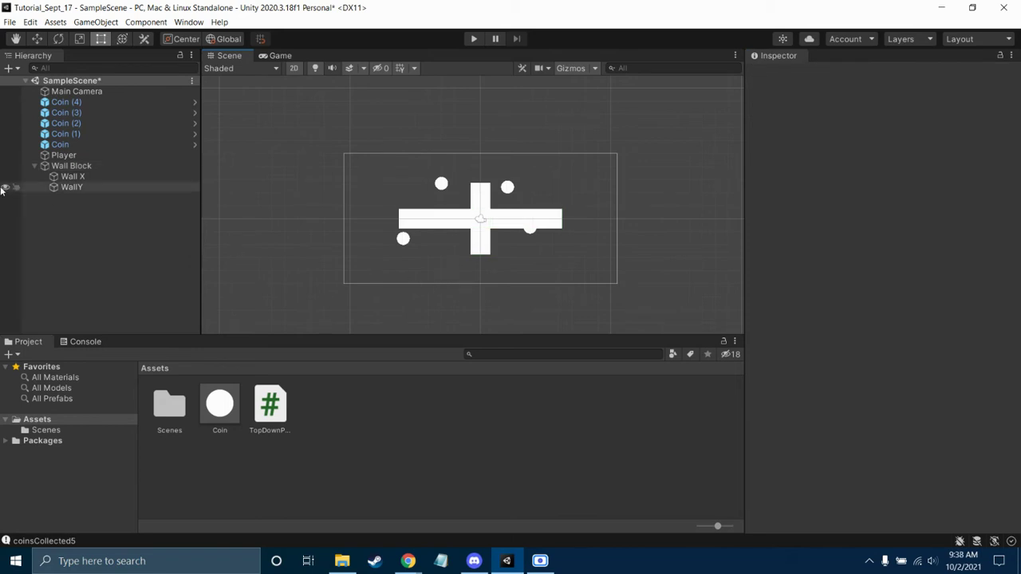
Step: Collapse the Wall Block group and save it as a prefab in the Assets folder
{"action": "left_click", "coordinate": [41, 168]}
{"action": "left_click", "coordinate": [36, 166]}
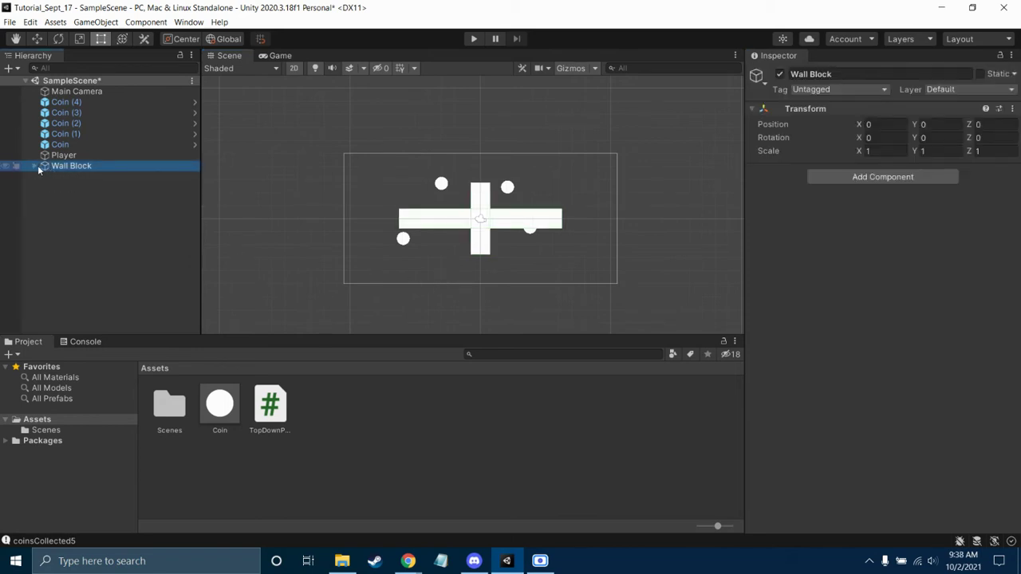
{"action": "left_click_drag", "start_coordinate": [64, 165], "coordinate": [349, 405]}
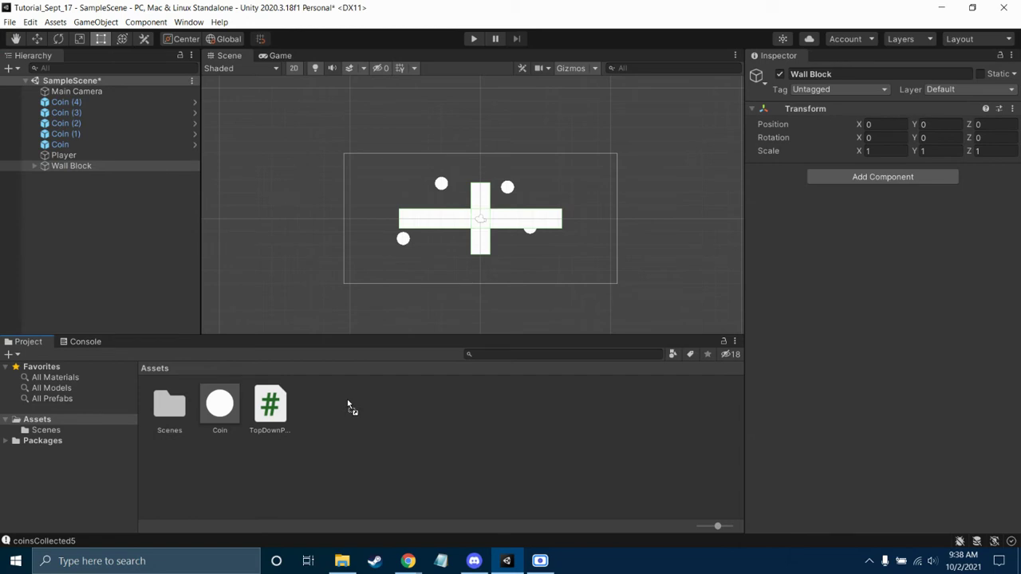
{"action": "left_click_drag", "start_coordinate": [348, 407], "coordinate": [348, 405]}
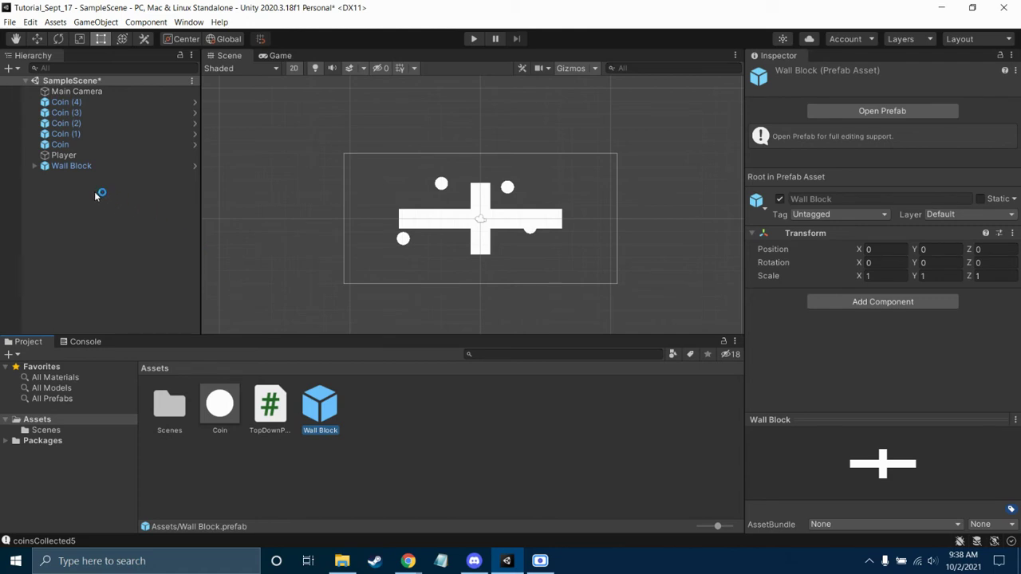
Step: Open the Wall Block prefab, inspect its Wall X and WallY children, and return to the scene
{"action": "left_click", "coordinate": [48, 168]}
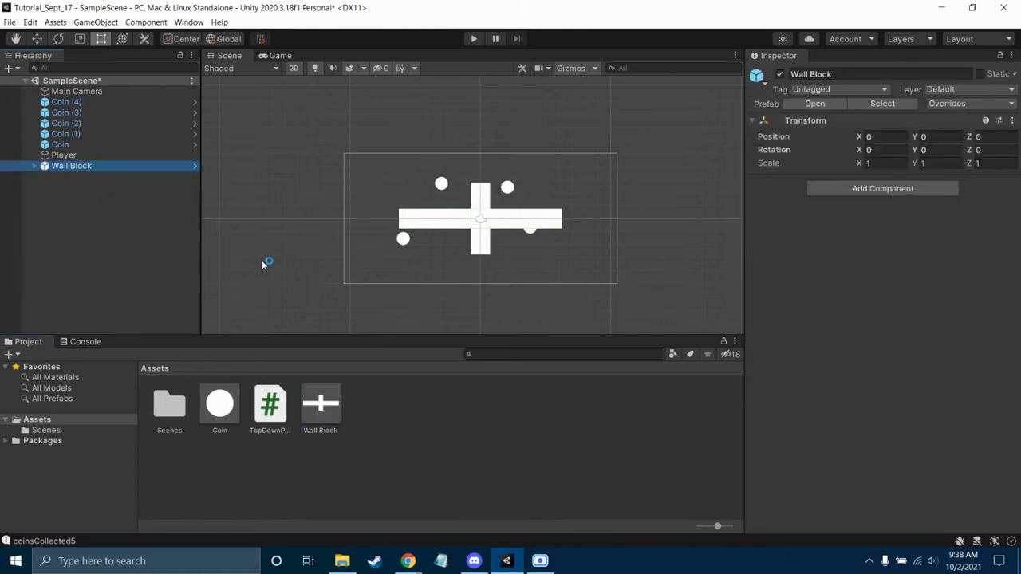
{"action": "left_click", "coordinate": [321, 405]}
{"action": "left_click", "coordinate": [892, 111]}
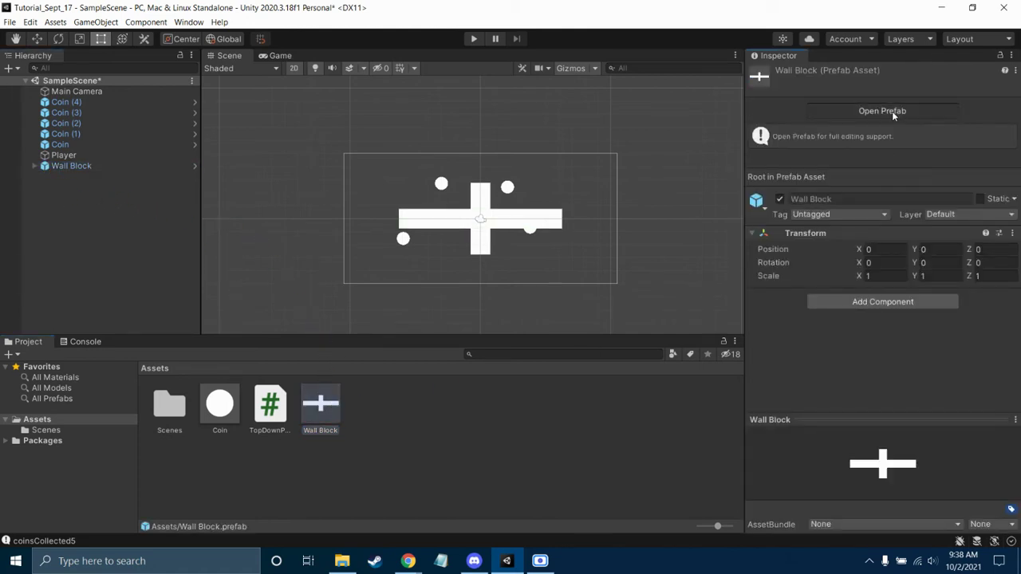
{"action": "left_click", "coordinate": [64, 108]}
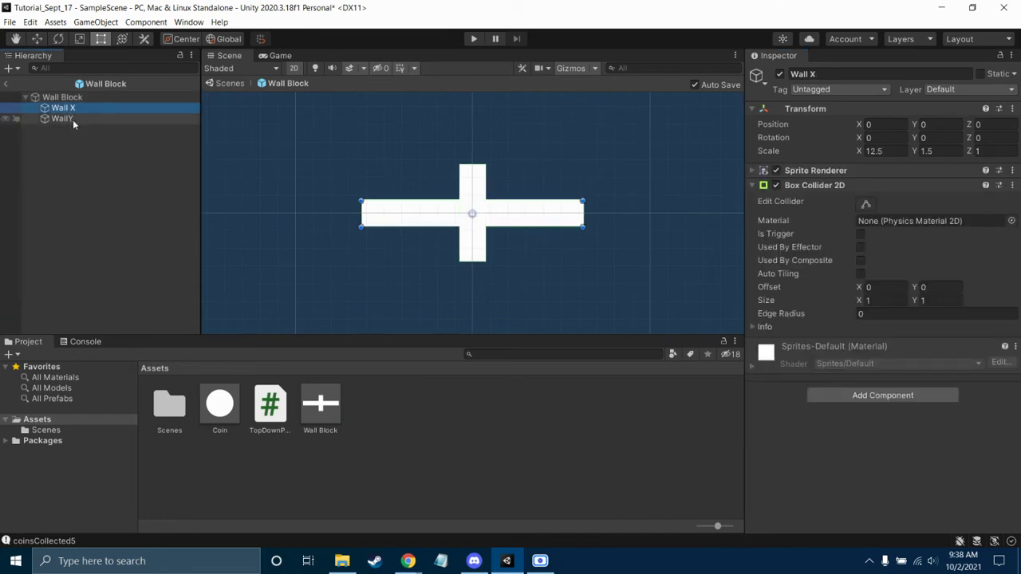
{"action": "left_click", "coordinate": [73, 119]}
{"action": "left_click", "coordinate": [71, 111]}
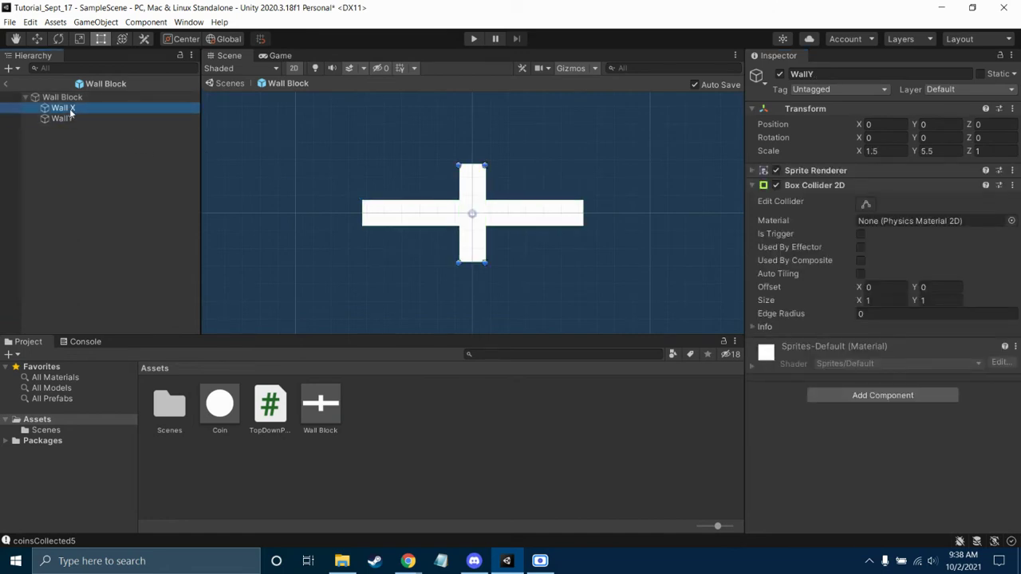
{"action": "left_click", "coordinate": [10, 83]}
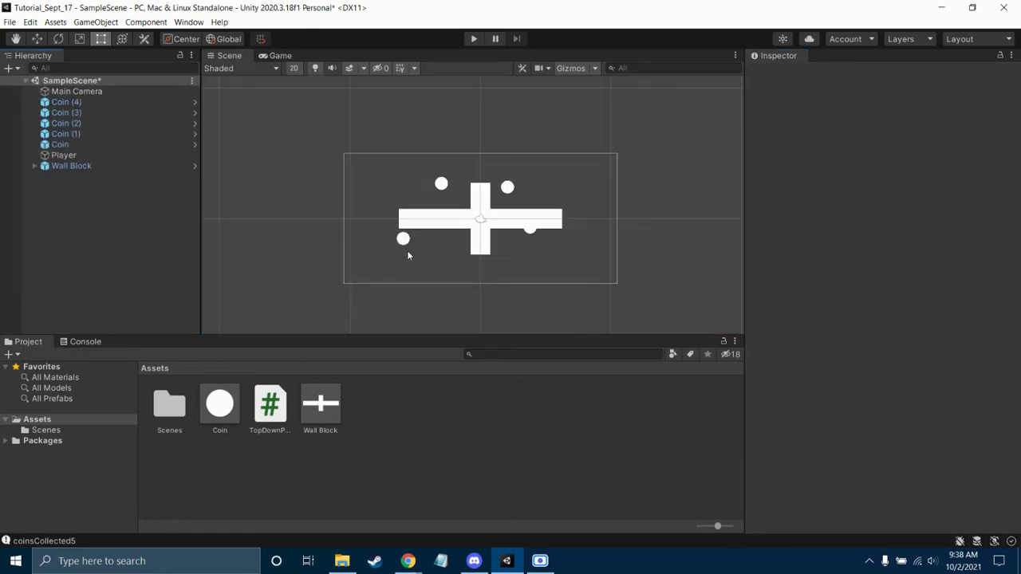
Step: Set the Wall Block instance's position to X -9.75 and Y 4.25
{"action": "left_click", "coordinate": [120, 163]}
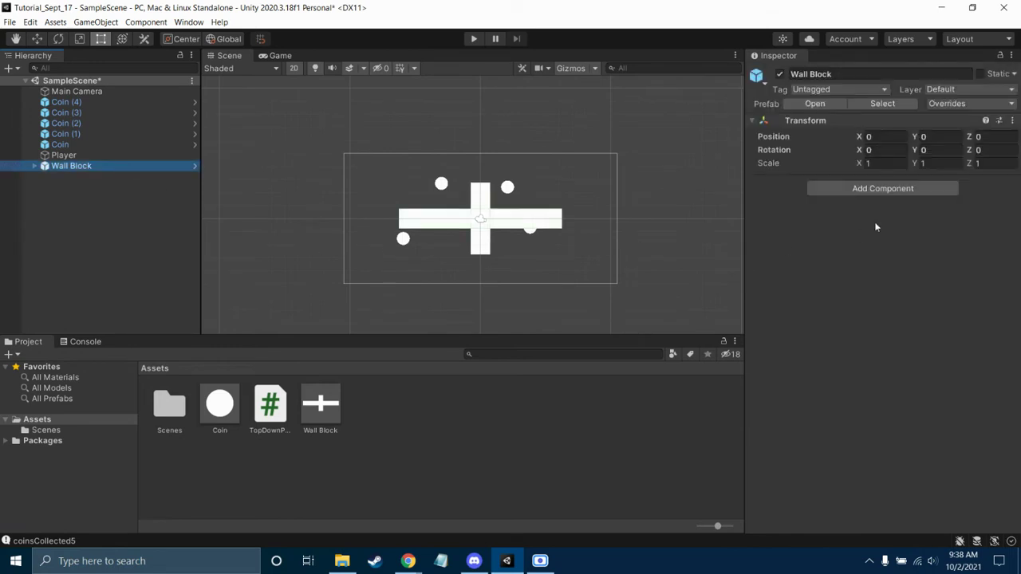
{"action": "left_click", "coordinate": [898, 138]}
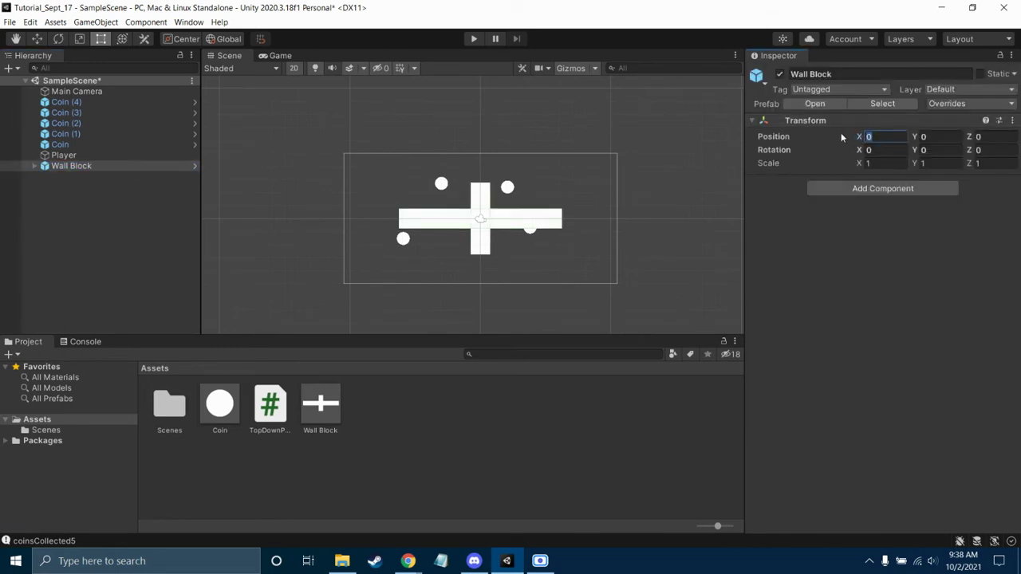
{"action": "type", "text": "-9"}
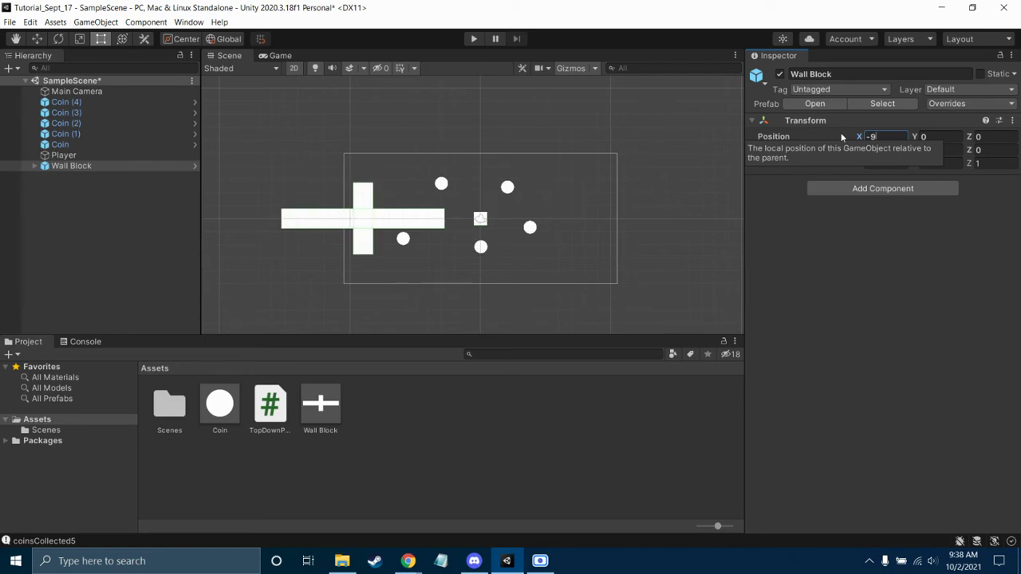
{"action": "type", "text": ".75"}
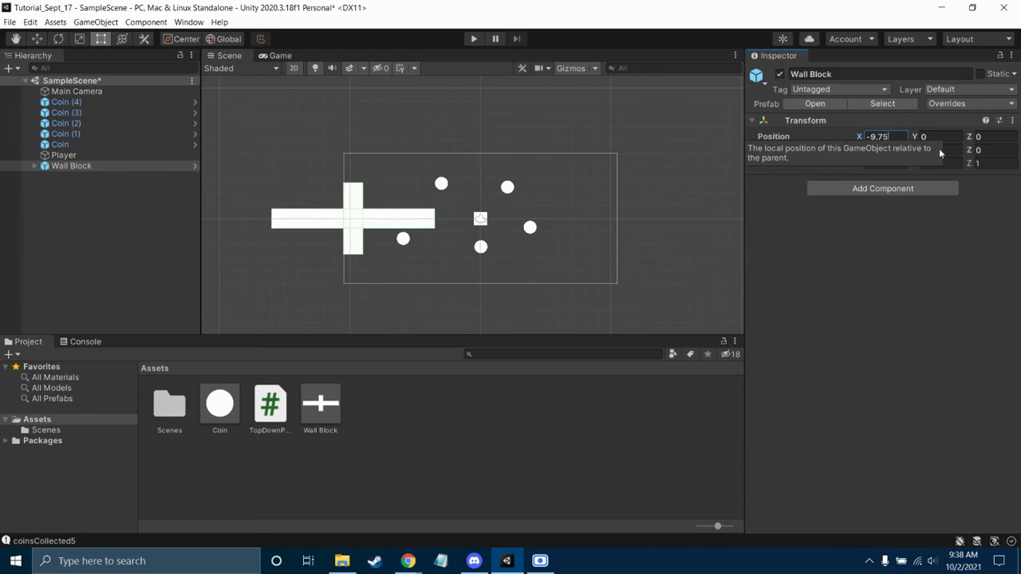
{"action": "left_click", "coordinate": [957, 138]}
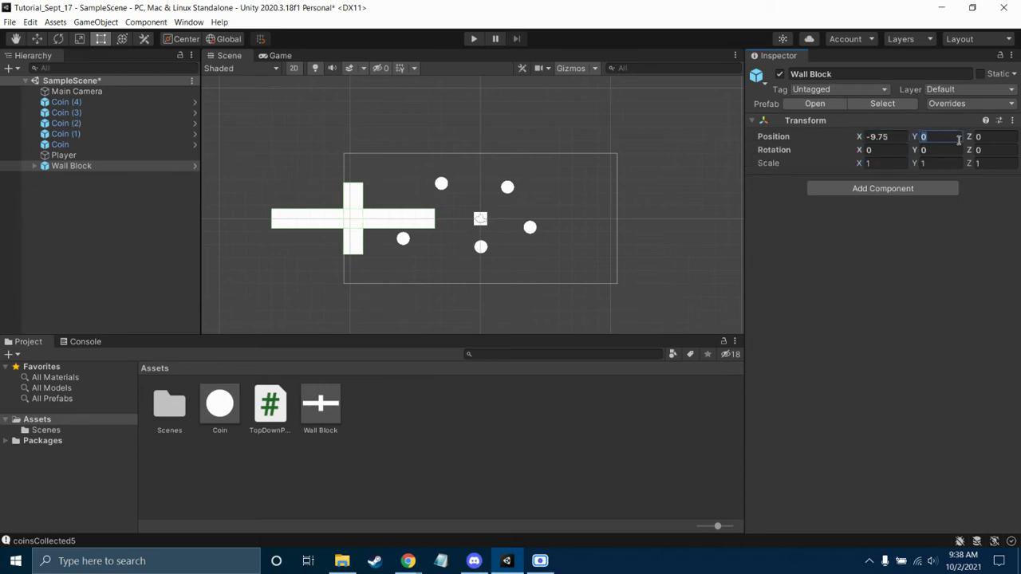
{"action": "type", "text": "4.25"}
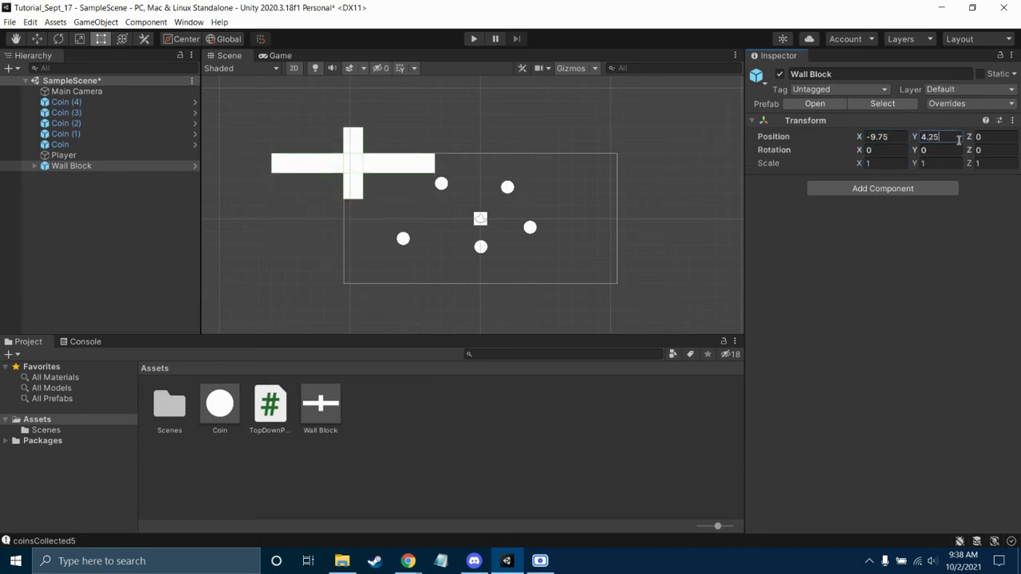
{"action": "left_click", "coordinate": [602, 199]}
{"action": "right_click", "coordinate": [117, 170]}
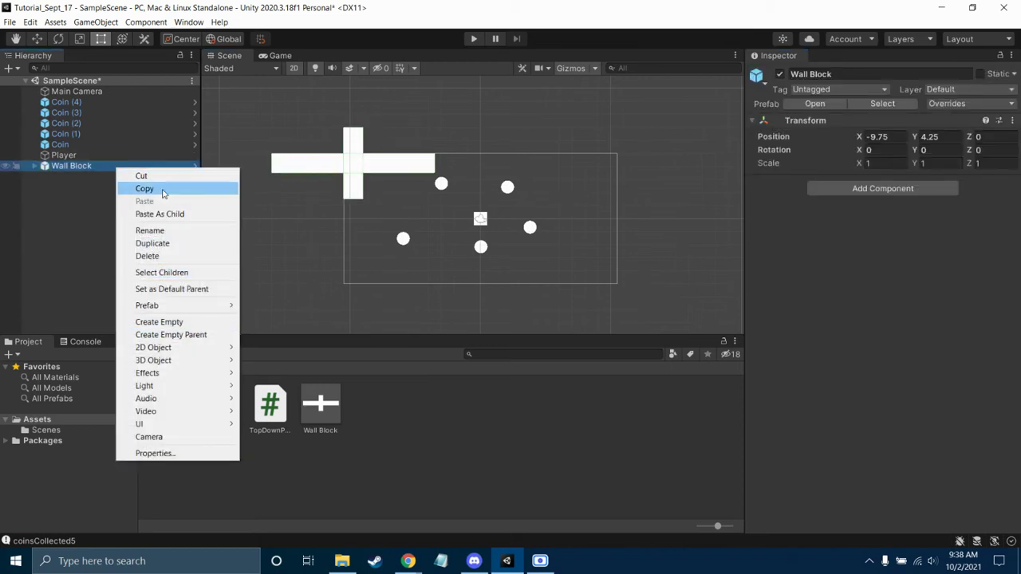
{"action": "left_click", "coordinate": [166, 190]}
{"action": "right_click", "coordinate": [84, 212]}
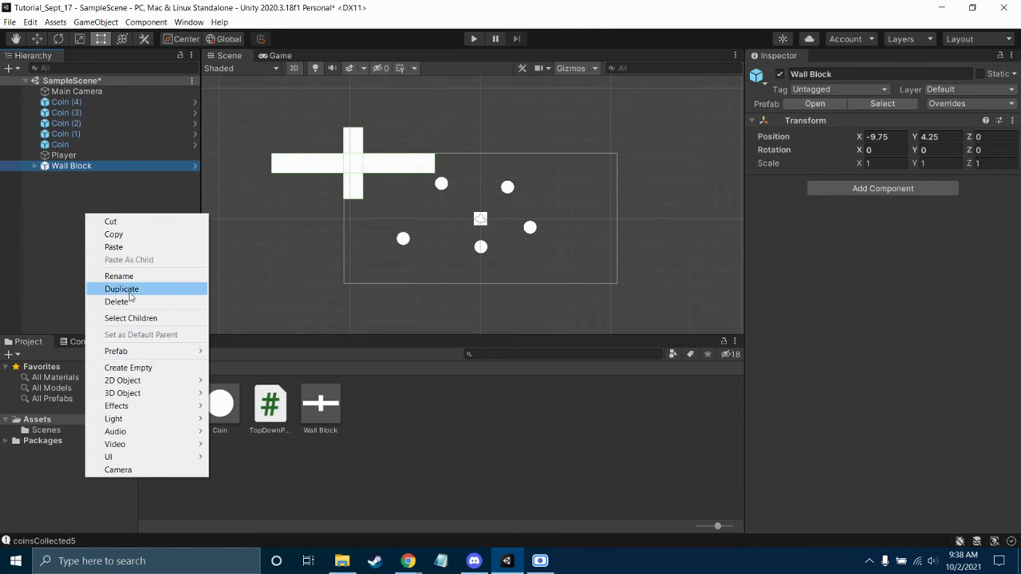
{"action": "left_click", "coordinate": [437, 431]}
Step: Add three more instances of the Wall Block prefab to the scene hierarchy and select Wall Block (1)
{"action": "left_click_drag", "start_coordinate": [333, 416], "coordinate": [60, 258]}
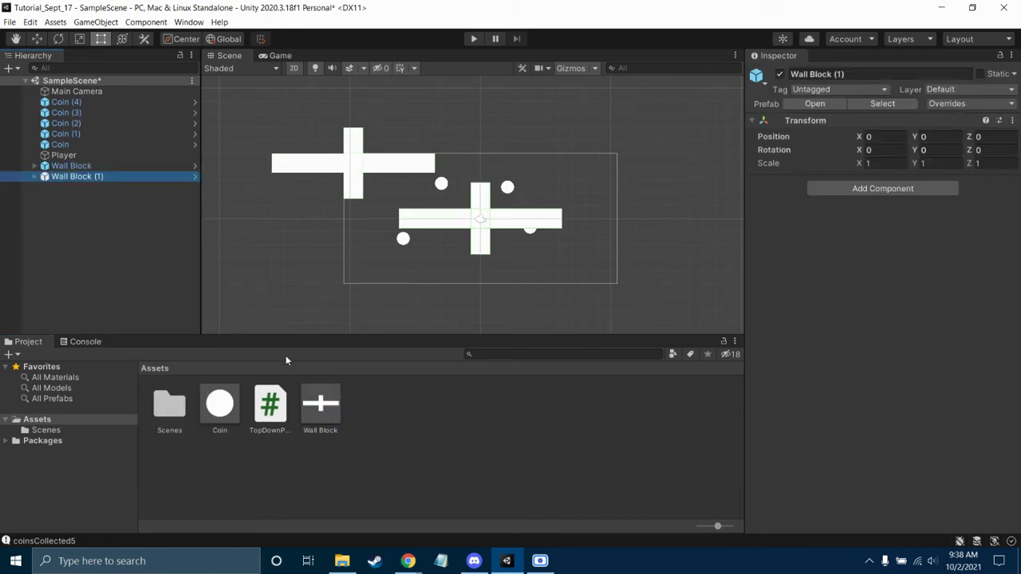
{"action": "left_click_drag", "start_coordinate": [320, 403], "coordinate": [111, 261]}
{"action": "left_click_drag", "start_coordinate": [314, 409], "coordinate": [95, 239]}
{"action": "left_click", "coordinate": [77, 176]}
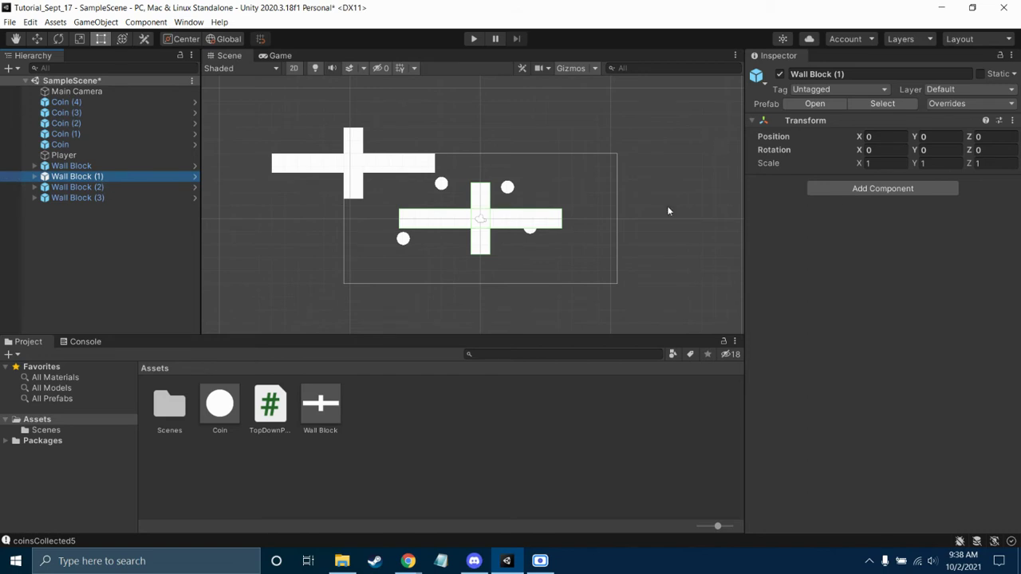
Step: Set the position of Wall Block (1) to X 9.75 and Y 4.25
{"action": "left_click", "coordinate": [881, 136]}
{"action": "type", "text": "9.75"}
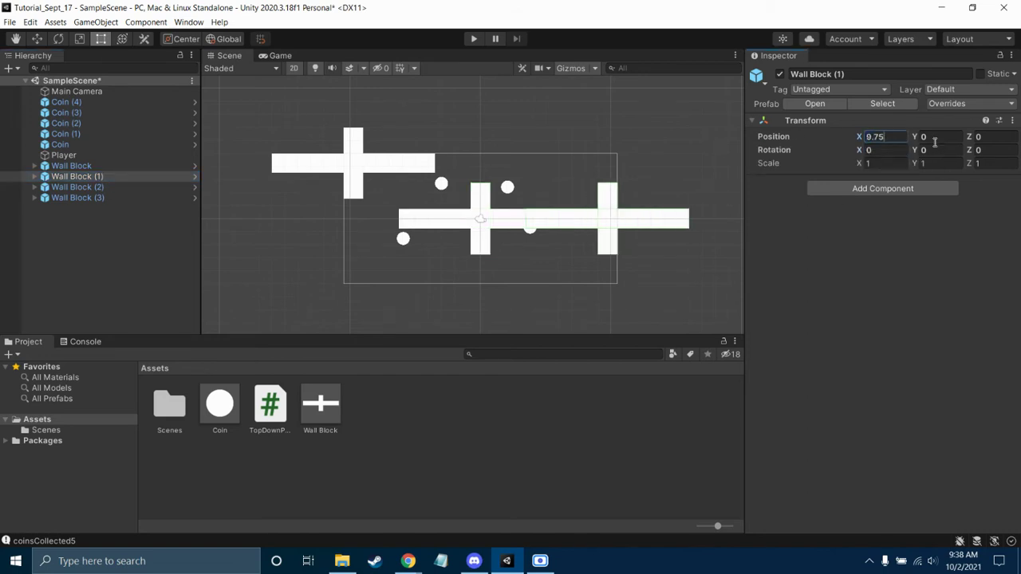
{"action": "key", "text": "Tab"}
{"action": "type", "text": "4.25"}
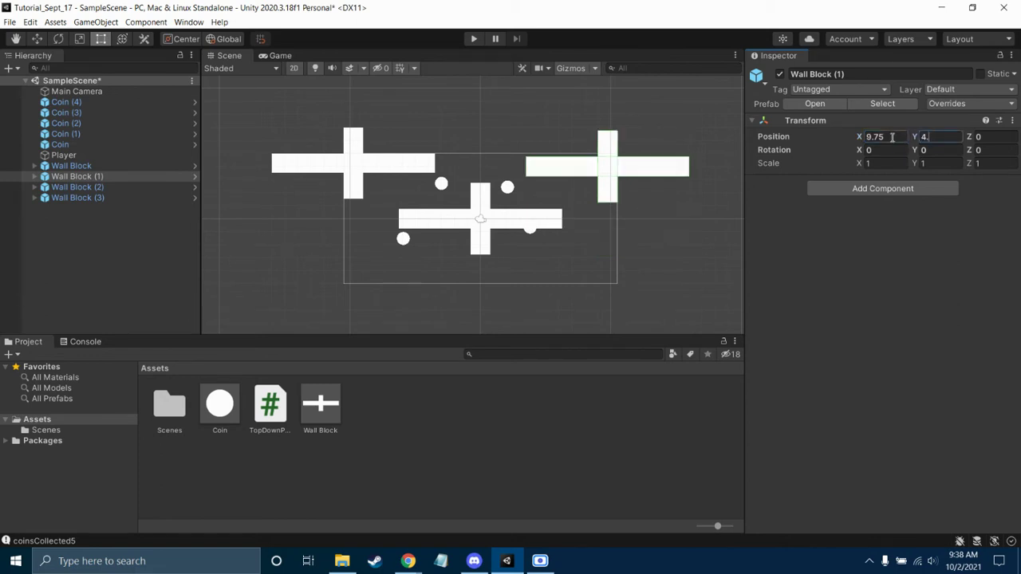
Step: Set the position of Wall Block (2) to X -9.75 and Y -4.25
{"action": "left_click", "coordinate": [46, 189]}
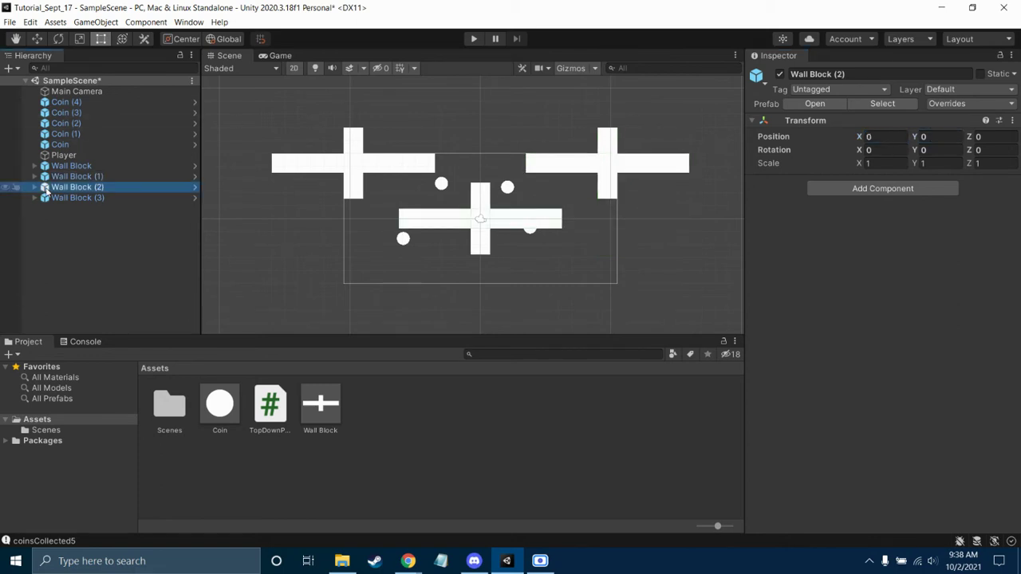
{"action": "left_click", "coordinate": [902, 136]}
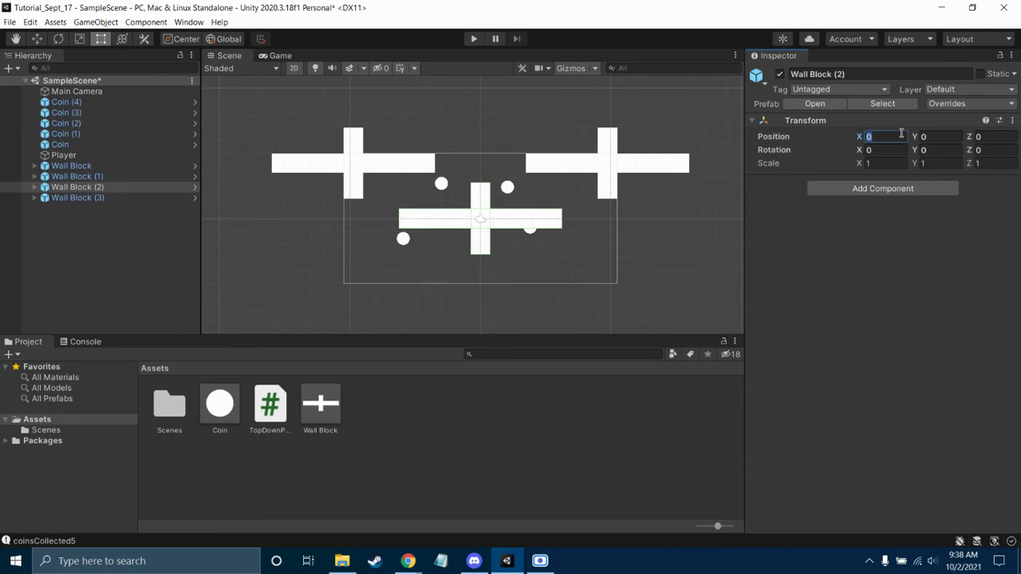
{"action": "type", "text": "-9.75"}
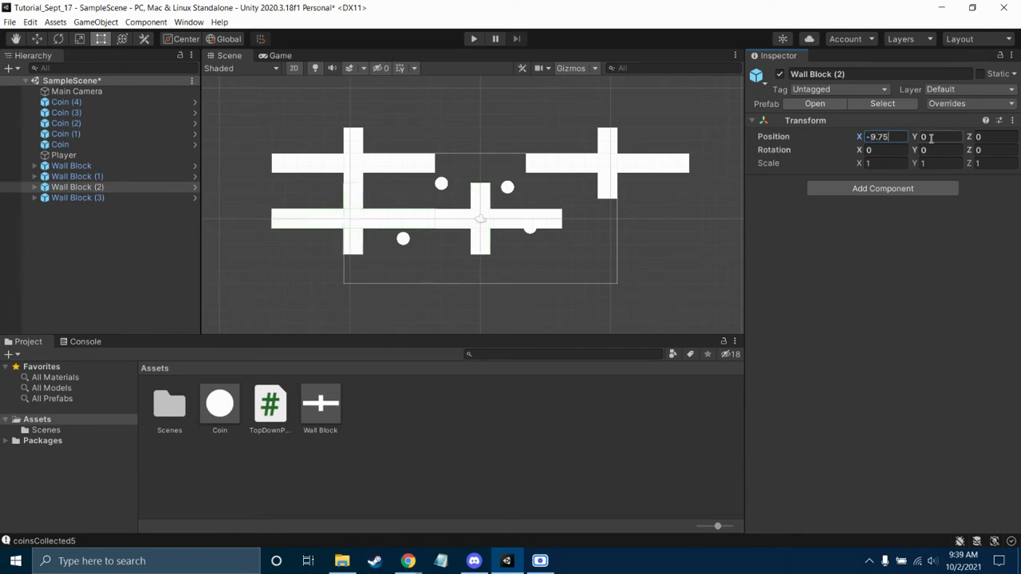
{"action": "left_click", "coordinate": [931, 137]}
{"action": "type", "text": "-4.25"}
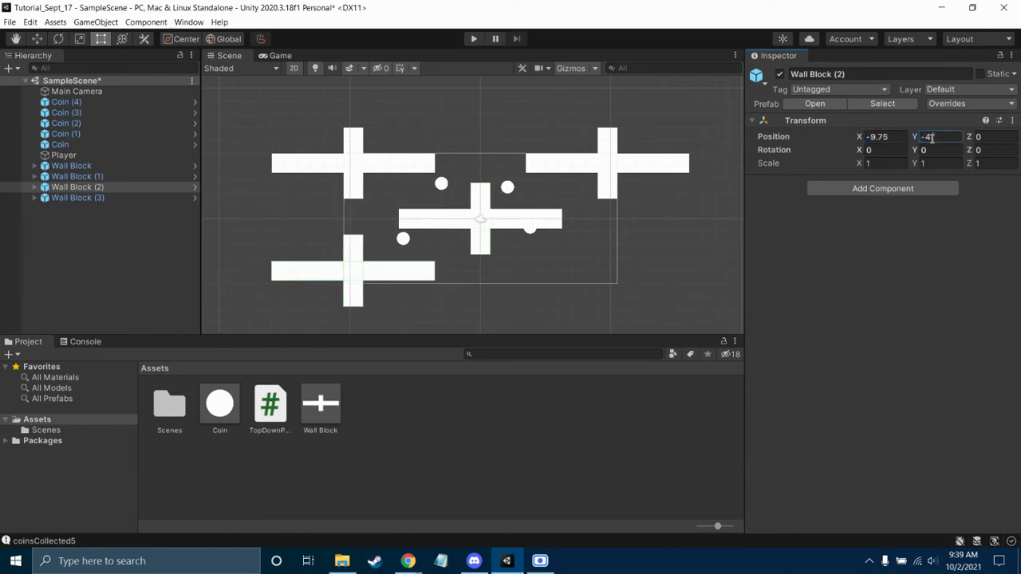
Step: Set the position of Wall Block (3) to X 9.75 and Y -4.25, and deselect it
{"action": "left_click", "coordinate": [80, 198]}
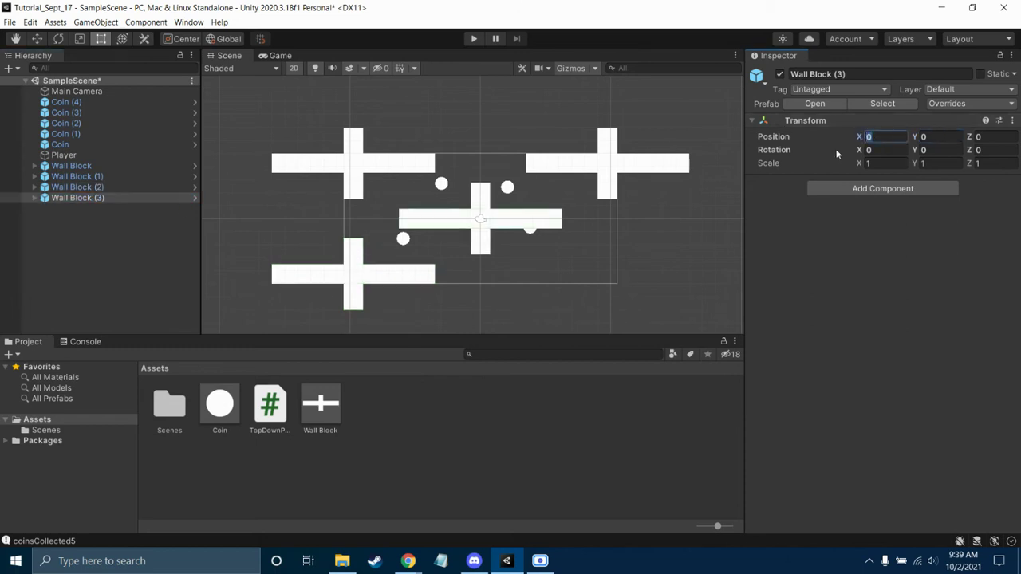
{"action": "type", "text": "-9.75"}
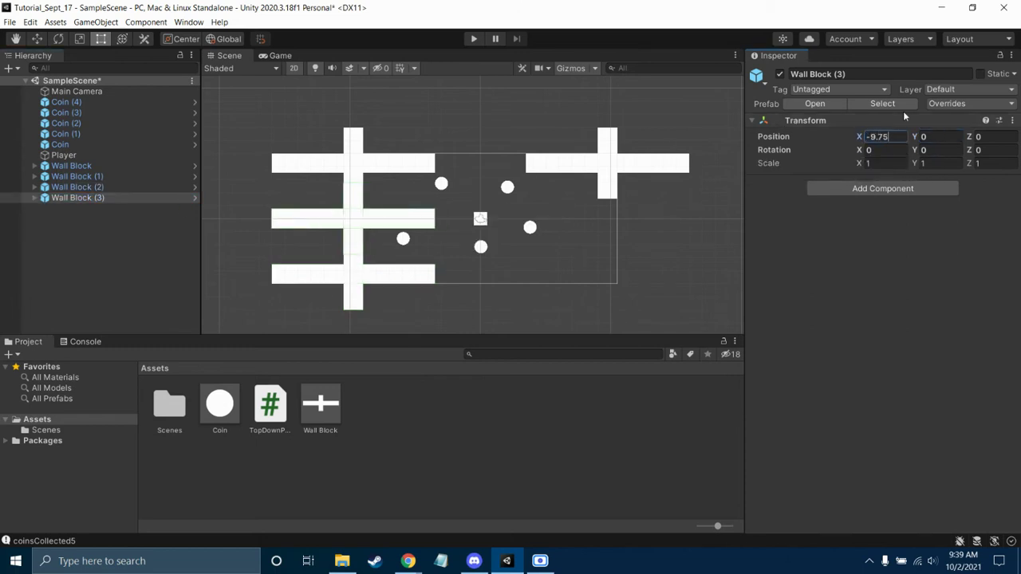
{"action": "key", "text": "BackSpace"}
{"action": "key", "text": "BackSpace"}
{"action": "key", "text": "BackSpace"}
{"action": "key", "text": "BackSpace"}
{"action": "key", "text": "BackSpace"}
{"action": "type", "text": "9.75"}
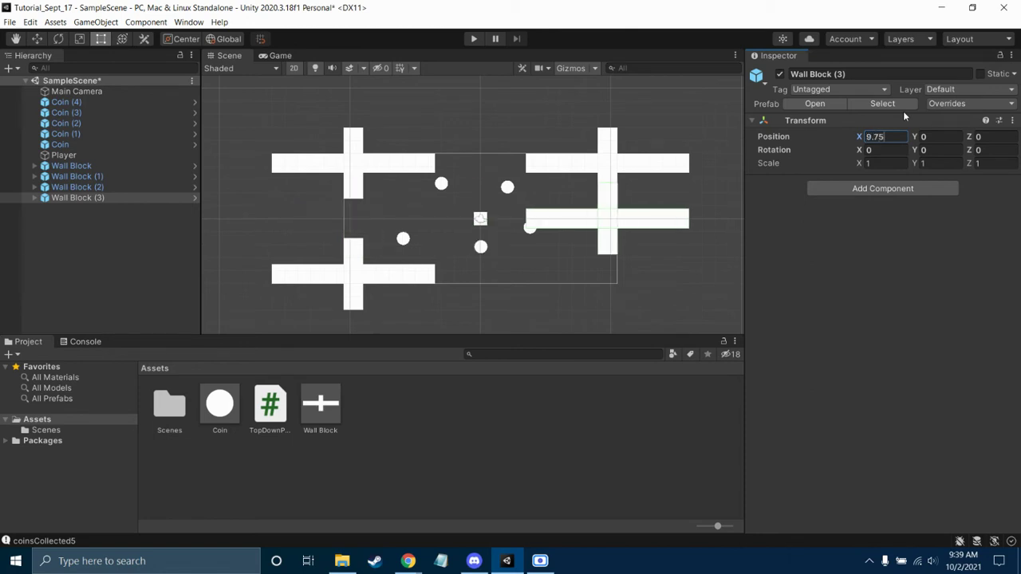
{"action": "left_click", "coordinate": [914, 140]}
{"action": "type", "text": "-4.25"}
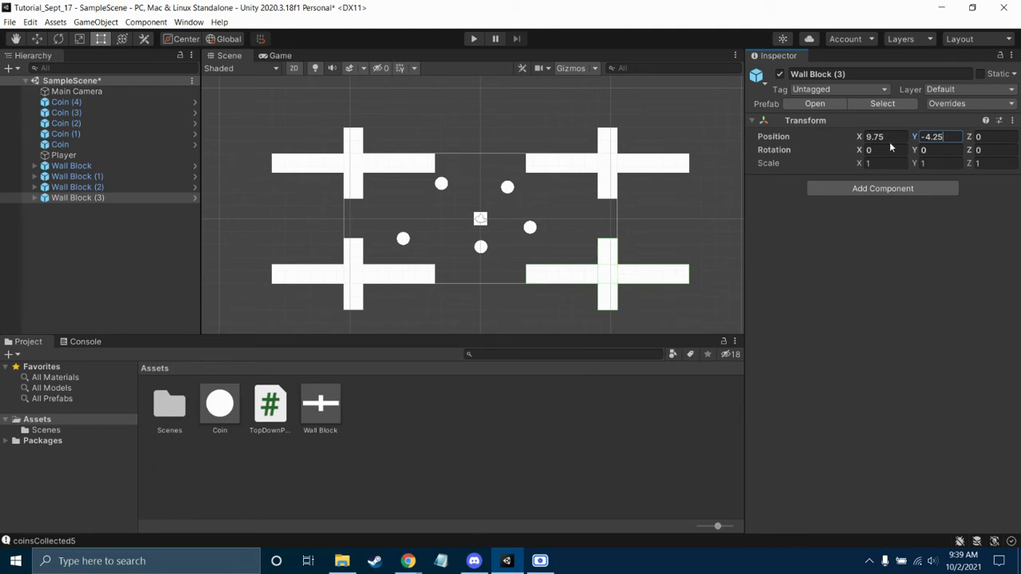
{"action": "left_click", "coordinate": [712, 223]}
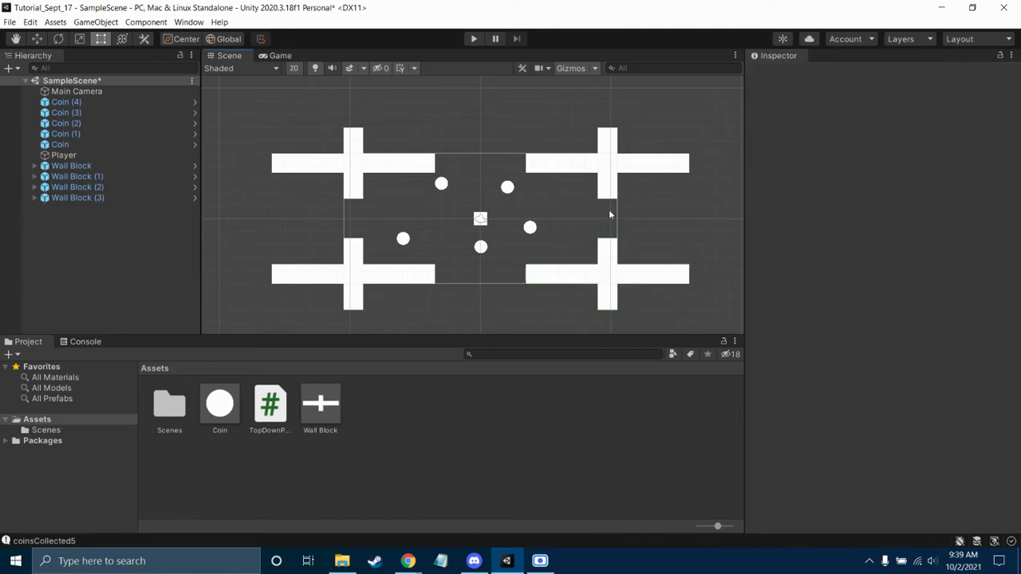
Step: Change the Player's Rigidbody 2D body type to Dynamic and collapse the component
{"action": "left_click", "coordinate": [77, 177]}
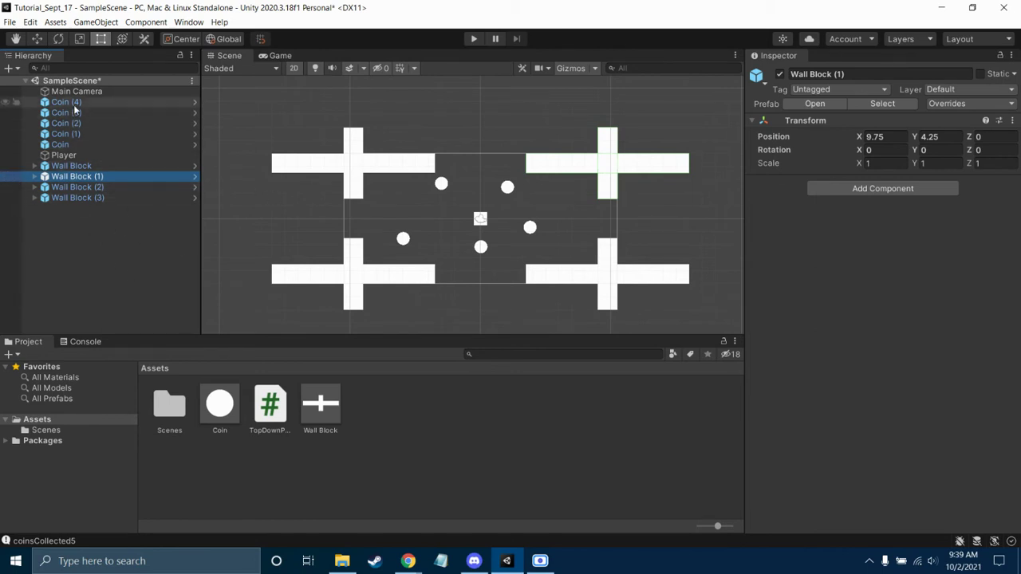
{"action": "left_click", "coordinate": [64, 155]}
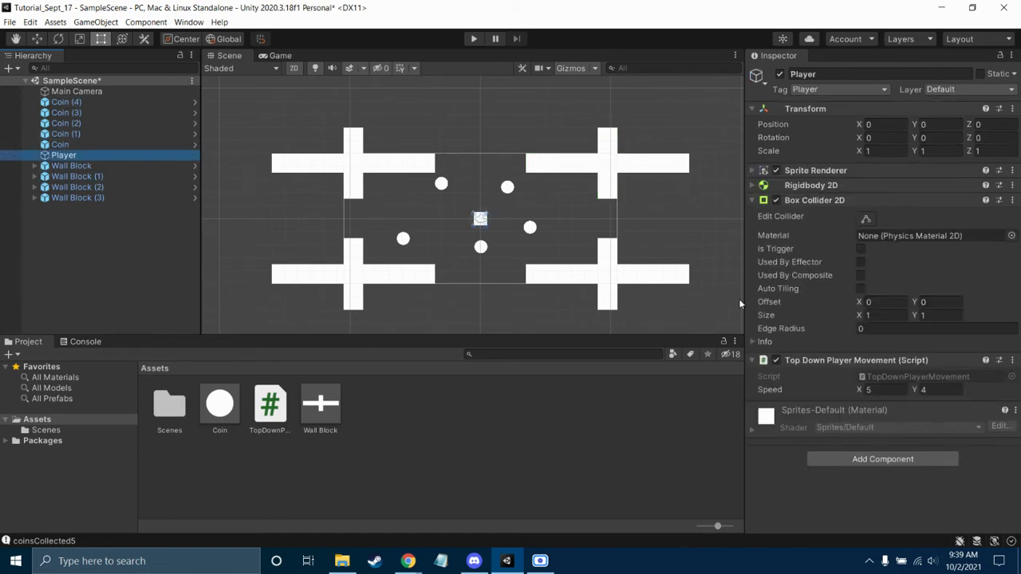
{"action": "left_click", "coordinate": [753, 201]}
{"action": "left_click", "coordinate": [752, 185]}
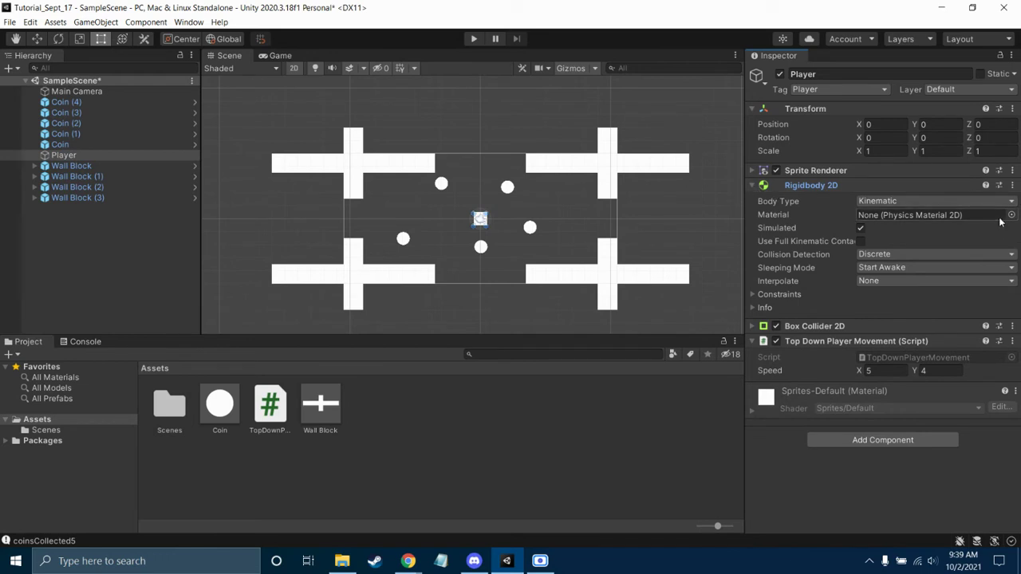
{"action": "left_click", "coordinate": [971, 201]}
{"action": "left_click", "coordinate": [902, 212]}
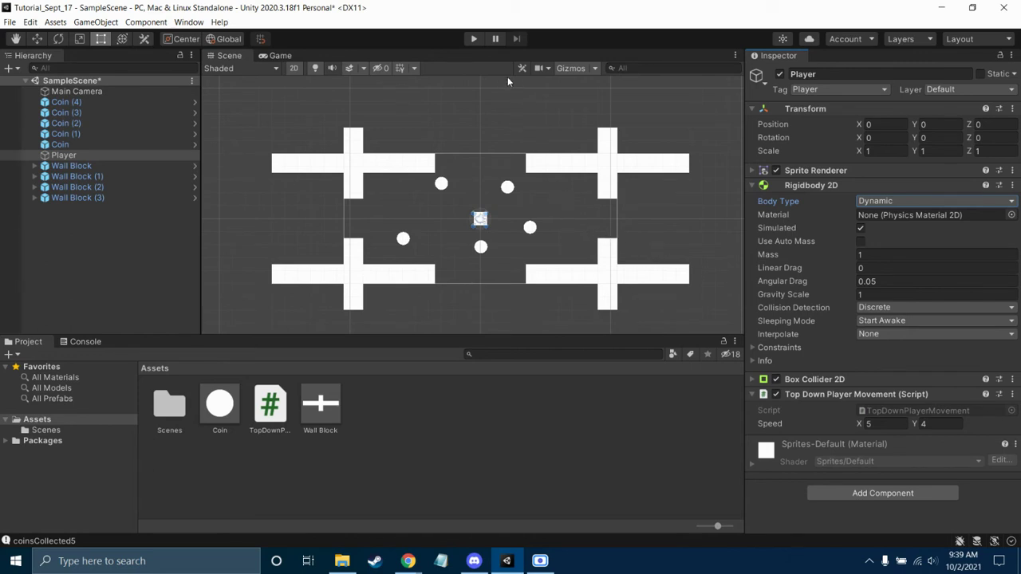
{"action": "left_click", "coordinate": [753, 185]}
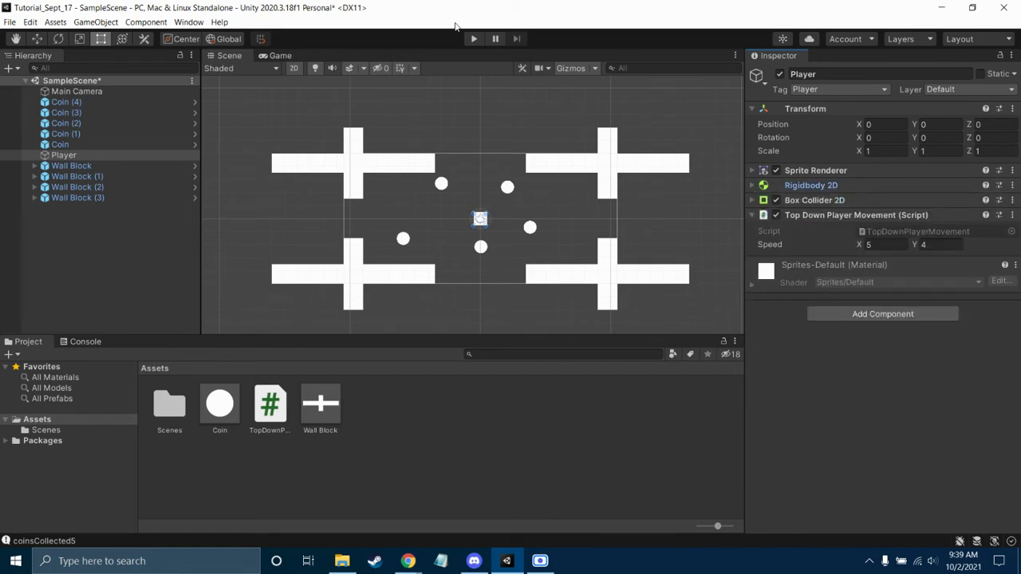
Step: Run the scene and steer the player against the upper-left wall block to test its collisions
{"action": "left_click", "coordinate": [473, 40]}
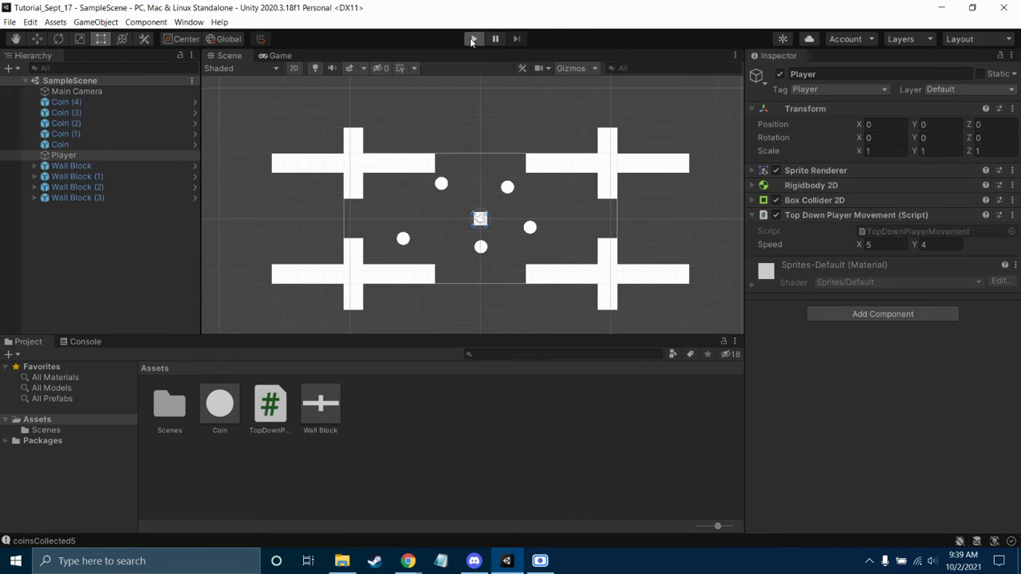
{"action": "key", "text": "Left"}
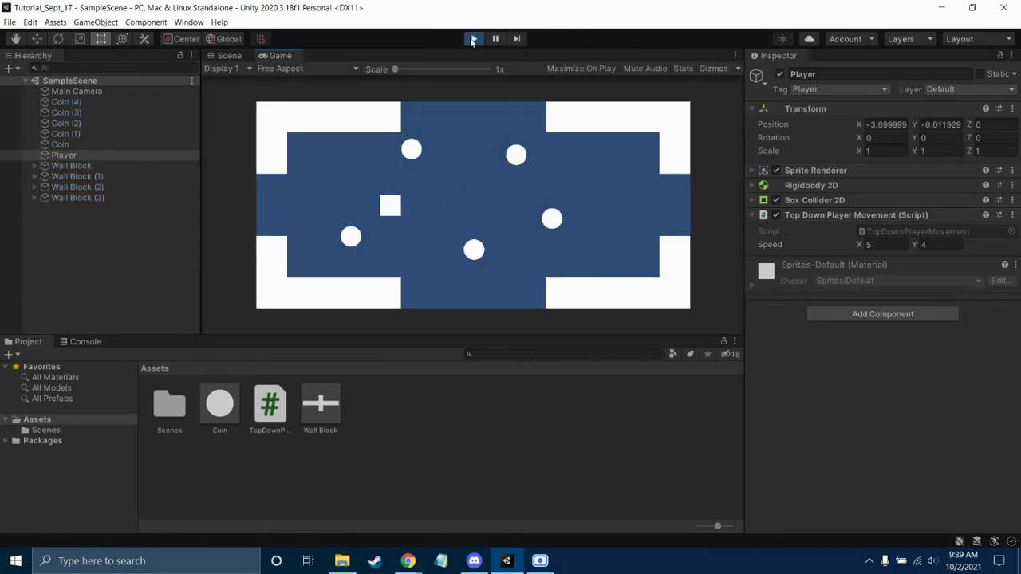
{"action": "key", "text": "Up"}
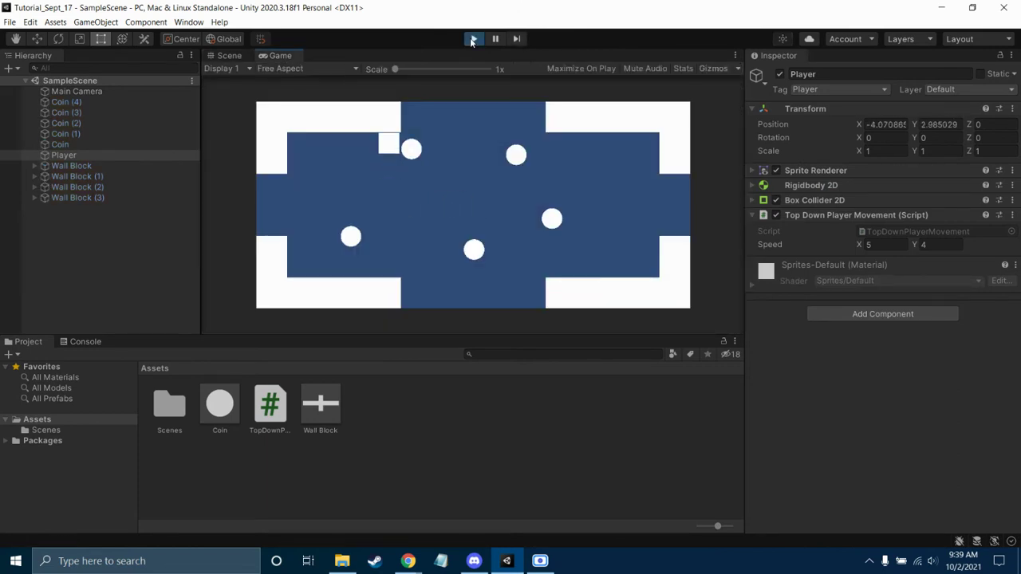
{"action": "key", "text": "Down"}
{"action": "key", "text": "Up"}
{"action": "key", "text": "Down"}
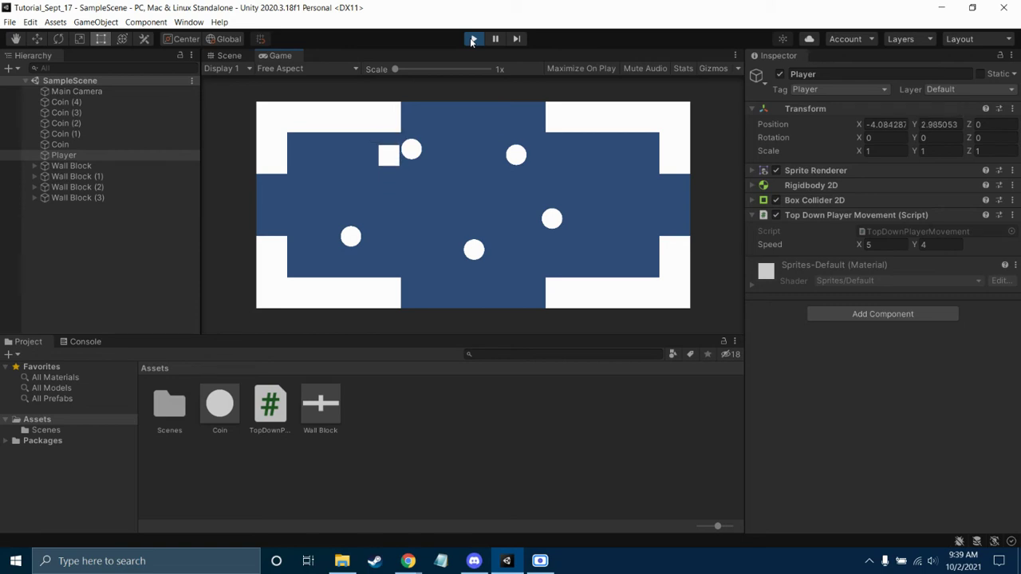
{"action": "key", "text": "Left"}
{"action": "key", "text": "Up"}
{"action": "key", "text": "Right"}
{"action": "key", "text": "Down"}
{"action": "key", "text": "Left"}
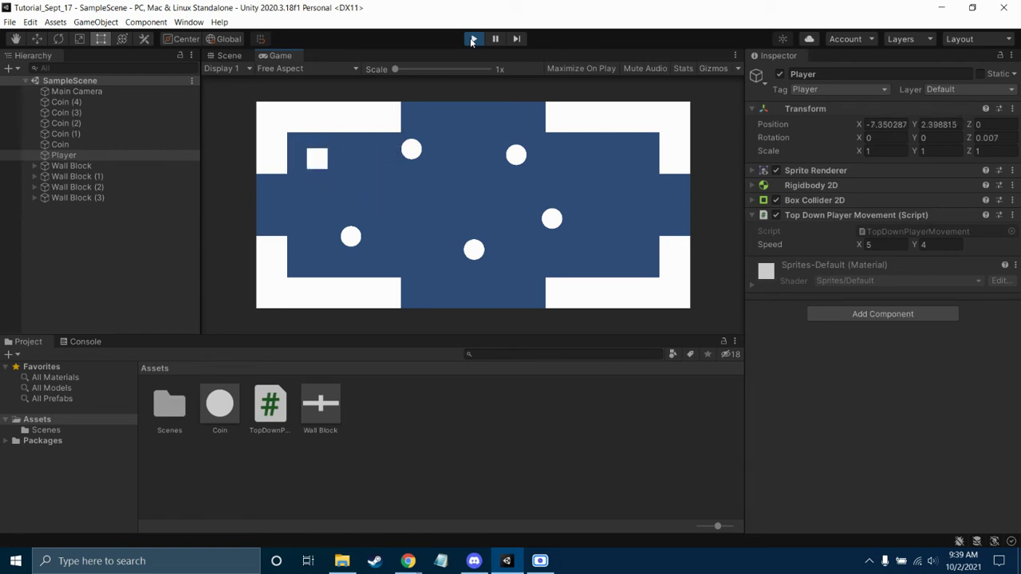
Step: Steer the player around the arena to collect all five coins
{"action": "key", "text": "Down"}
{"action": "key", "text": "Right"}
{"action": "key", "text": "Up"}
{"action": "key", "text": "Left"}
{"action": "key", "text": "Right"}
{"action": "key", "text": "Down"}
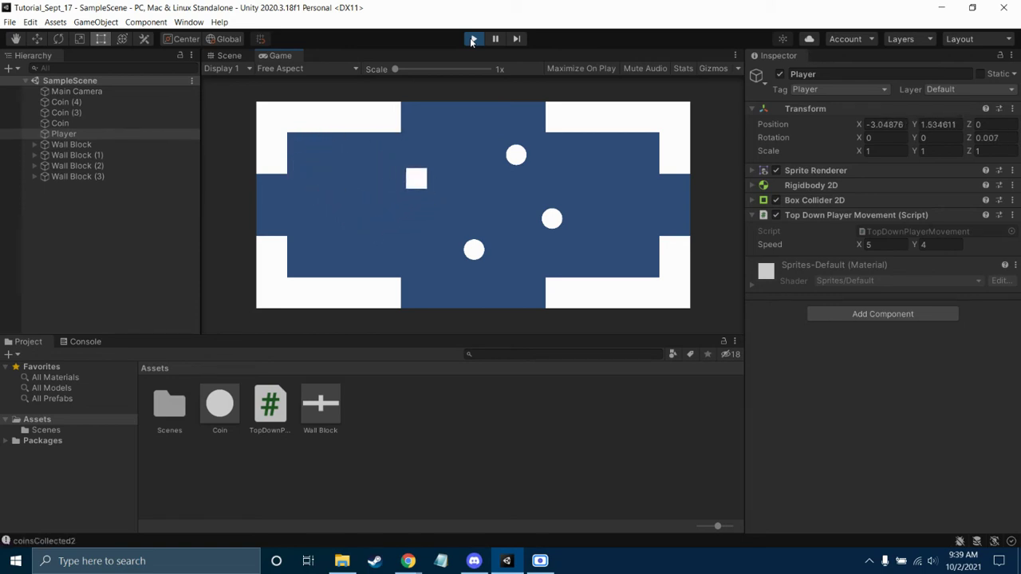
{"action": "key", "text": "Left"}
{"action": "key", "text": "Right"}
{"action": "key", "text": "Up"}
{"action": "key", "text": "Left"}
{"action": "key", "text": "Right"}
{"action": "key", "text": "Down"}
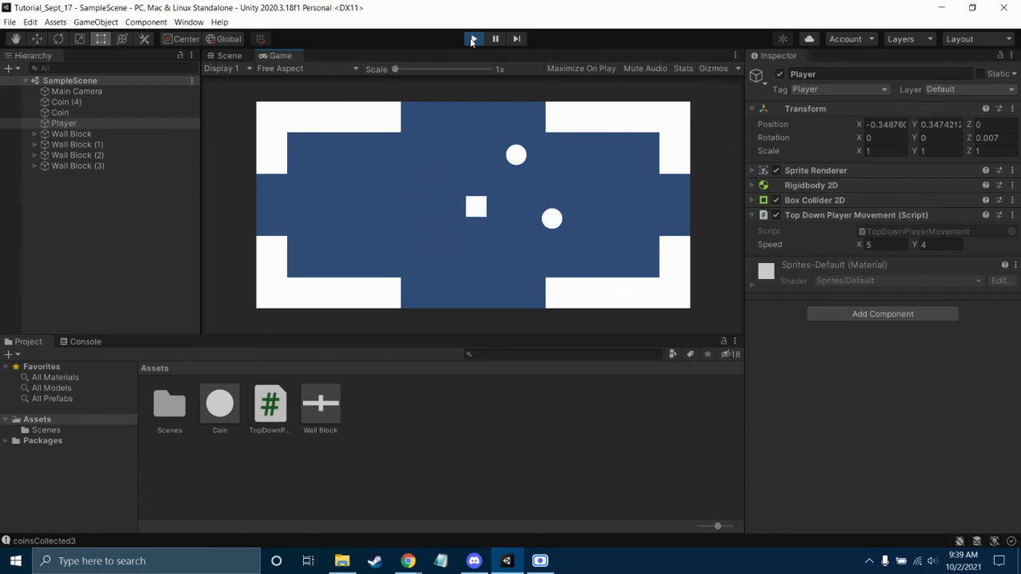
{"action": "key", "text": "Right"}
{"action": "key", "text": "Up"}
{"action": "key", "text": "Left"}
{"action": "key", "text": "Right"}
{"action": "key", "text": "Down"}
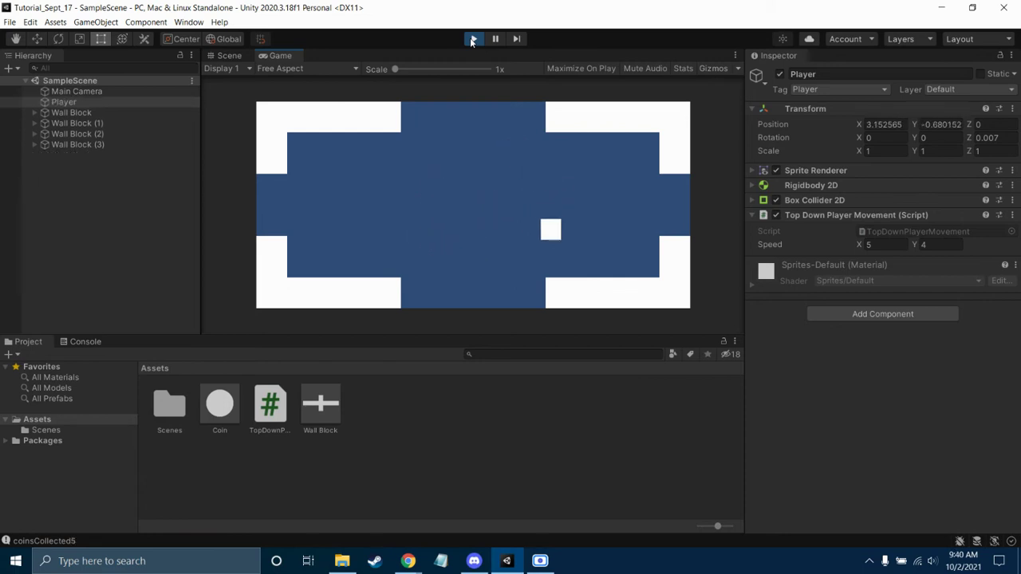
Step: Move the player back and forth through the gap between the two right-hand wall blocks, and stop the test run
{"action": "key", "text": "Right"}
{"action": "key", "text": "Up"}
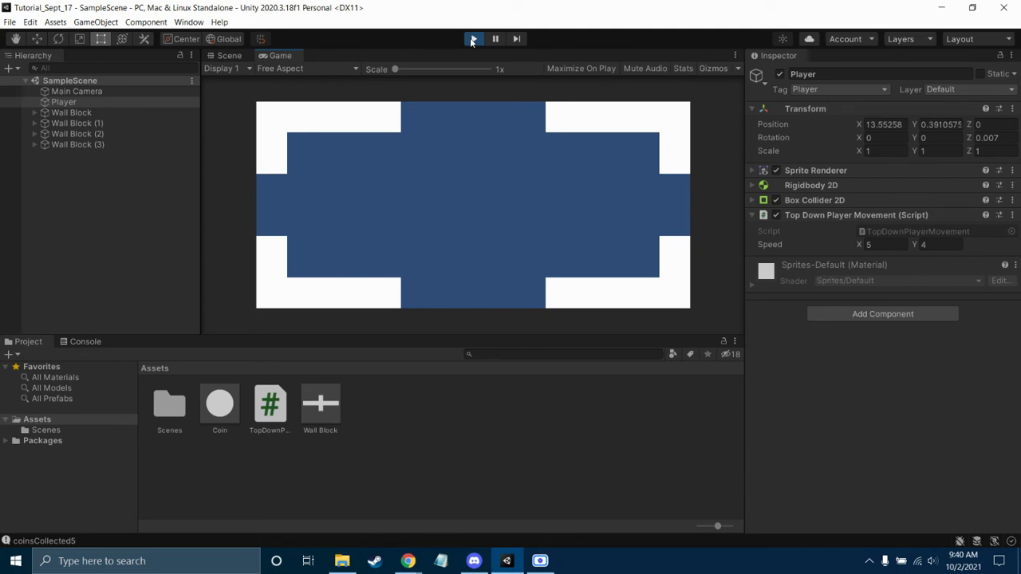
{"action": "key", "text": "Left"}
{"action": "key", "text": "Right"}
{"action": "key", "text": "Left"}
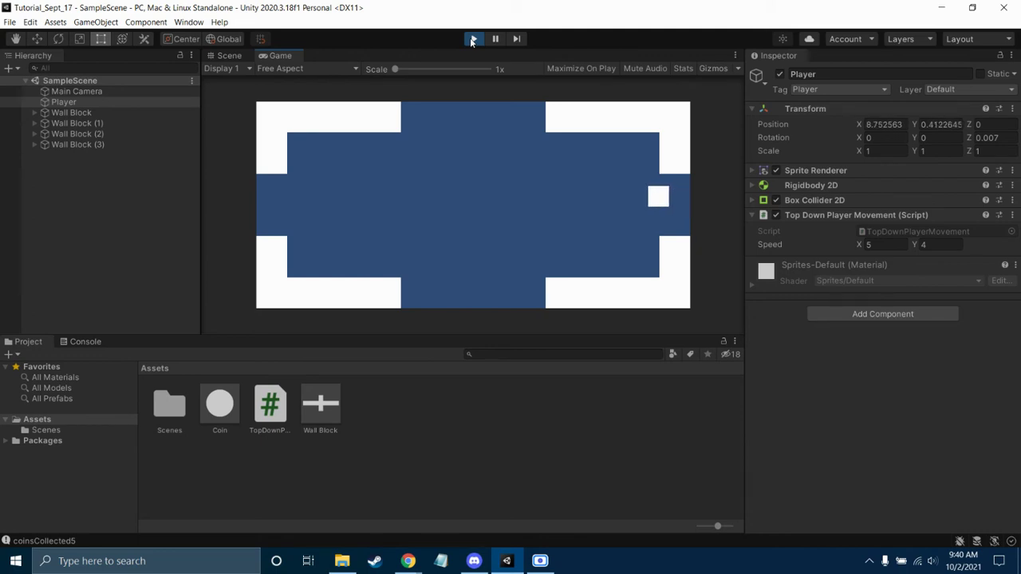
{"action": "key", "text": "Right"}
{"action": "key", "text": "Left"}
{"action": "key", "text": "Right"}
{"action": "key", "text": "Left"}
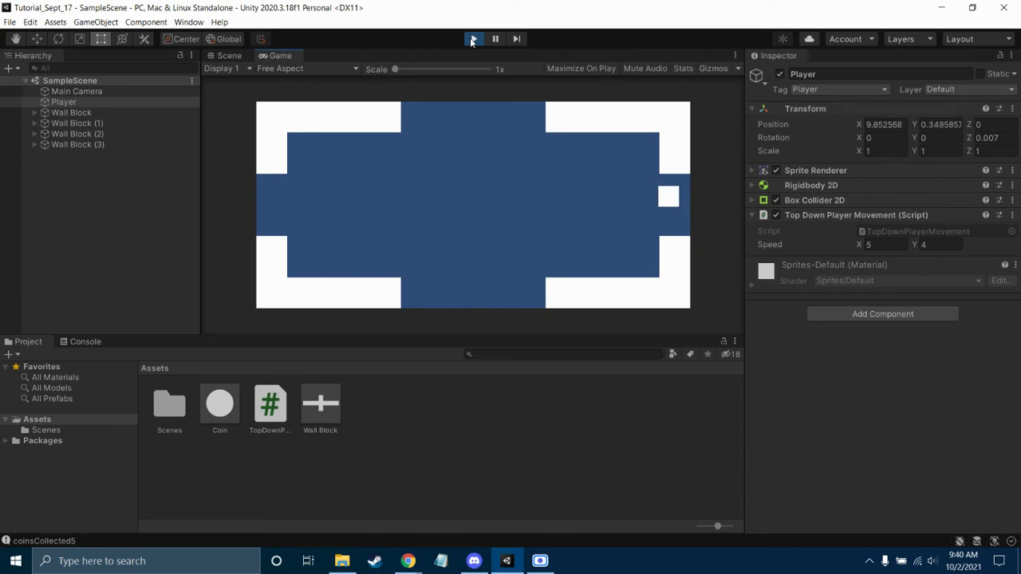
{"action": "left_click", "coordinate": [473, 38]}
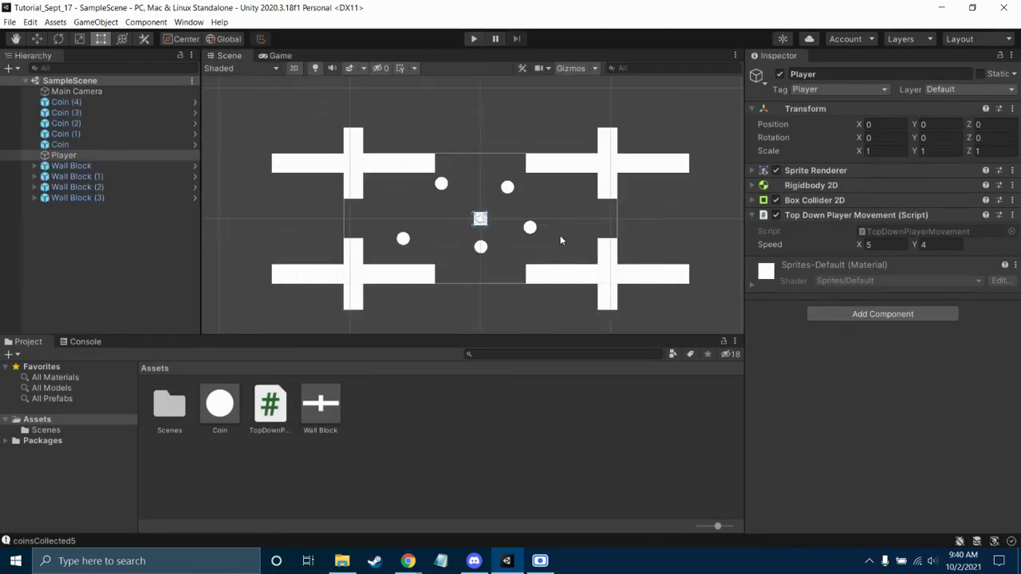
Step: Set the gravity scale of the Player's Rigidbody 2D to 0 and deselect the Player
{"action": "left_click", "coordinate": [486, 409]}
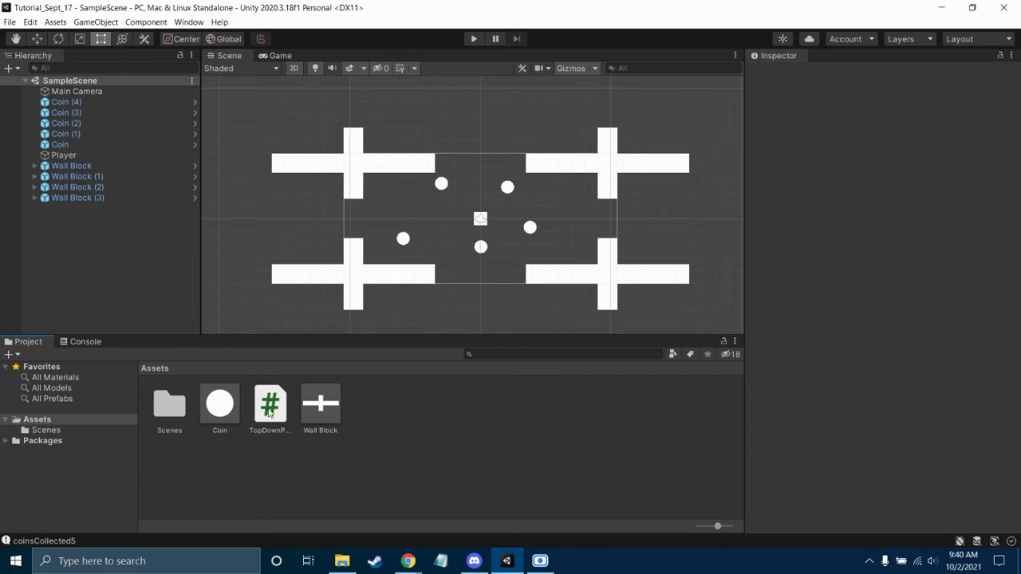
{"action": "left_click", "coordinate": [69, 155]}
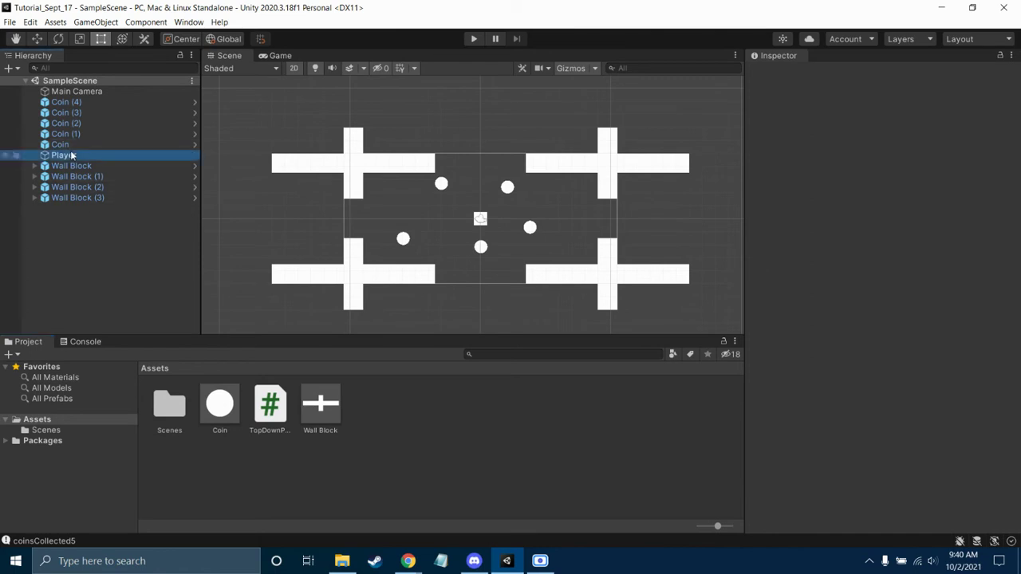
{"action": "left_click", "coordinate": [753, 185]}
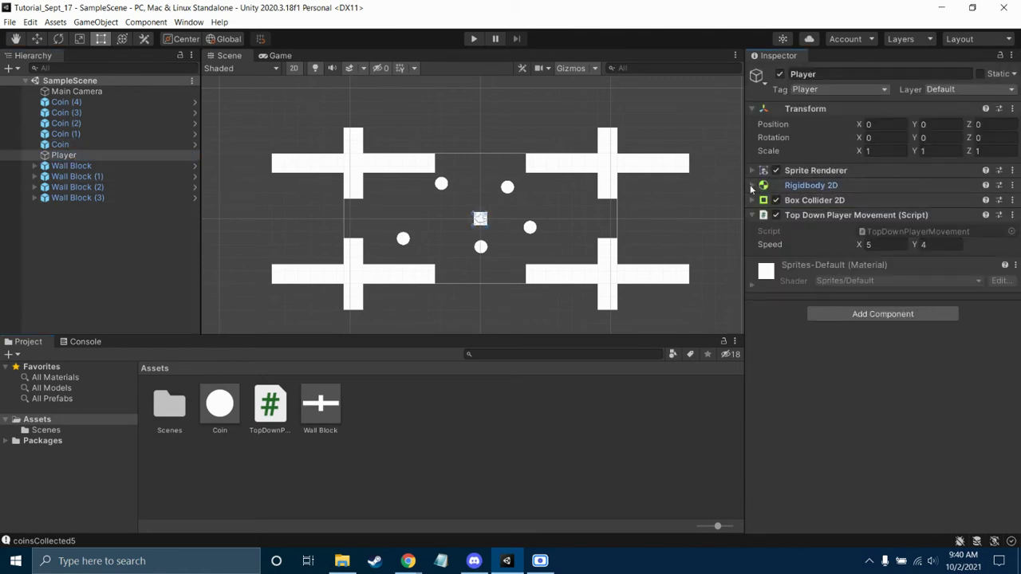
{"action": "left_click", "coordinate": [886, 294]}
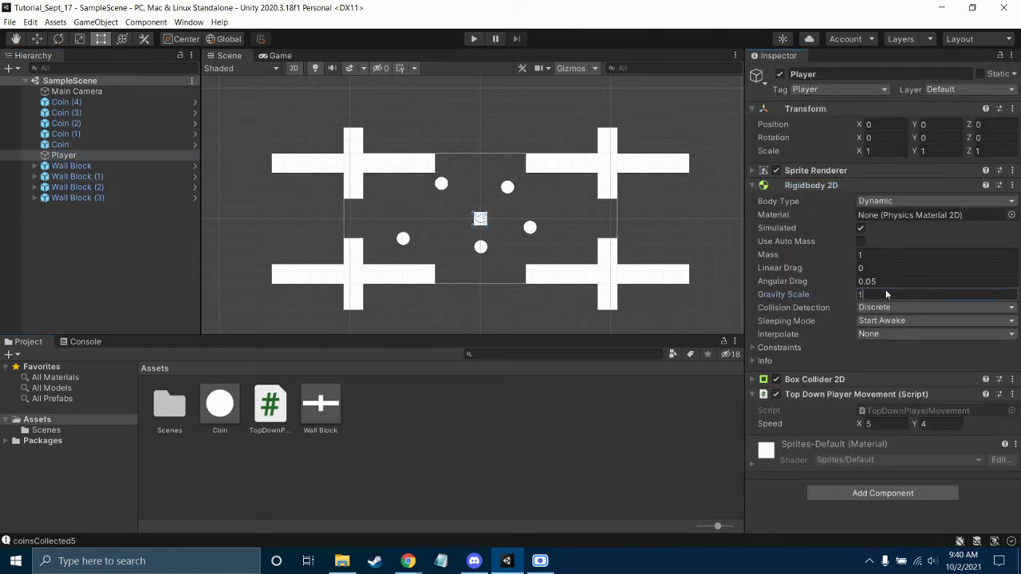
{"action": "type", "text": "0"}
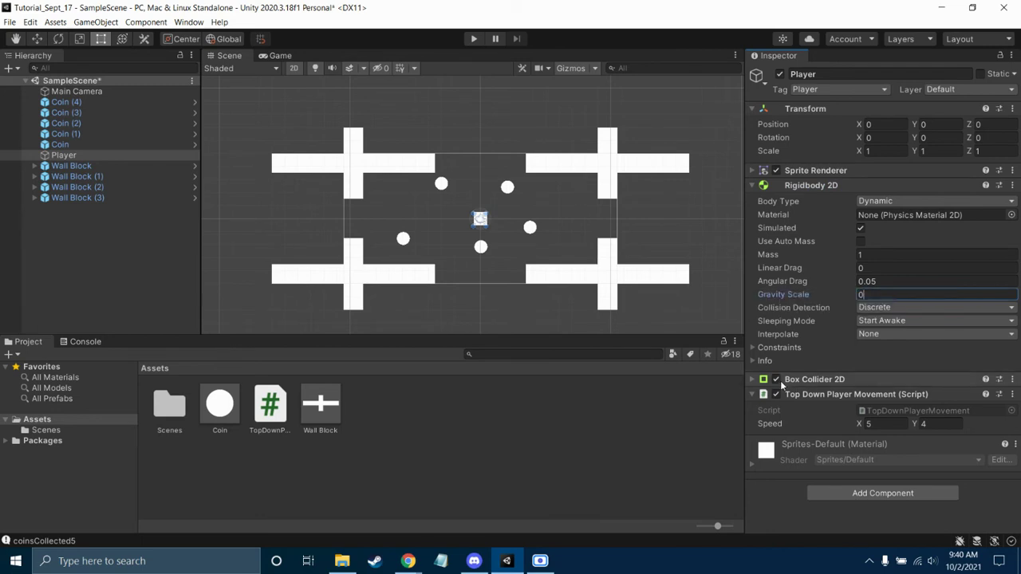
{"action": "left_click", "coordinate": [695, 408]}
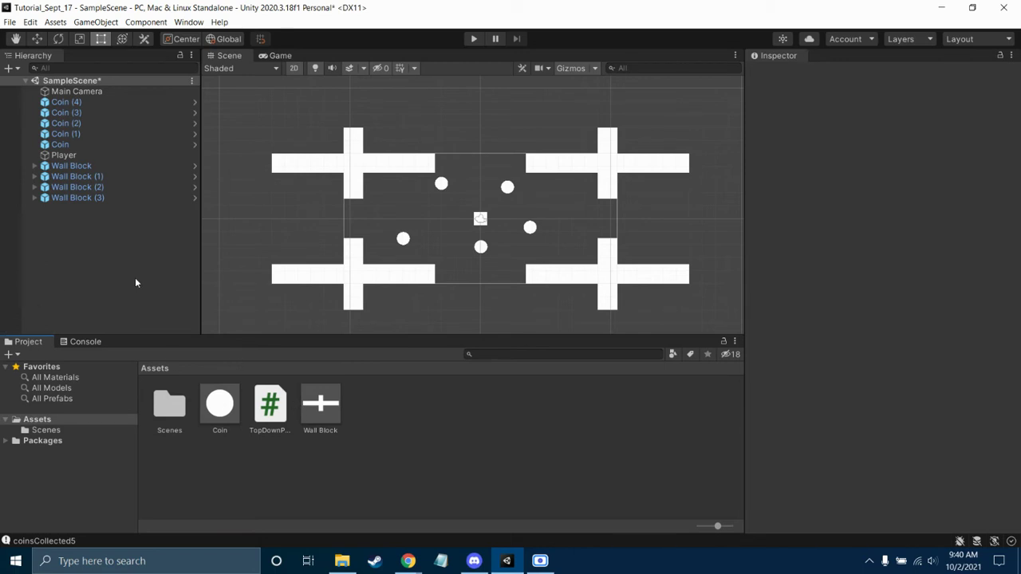
Step: Save and run the scene, and steer the player down to collect the coin directly below its starting point
{"action": "left_click", "coordinate": [471, 40]}
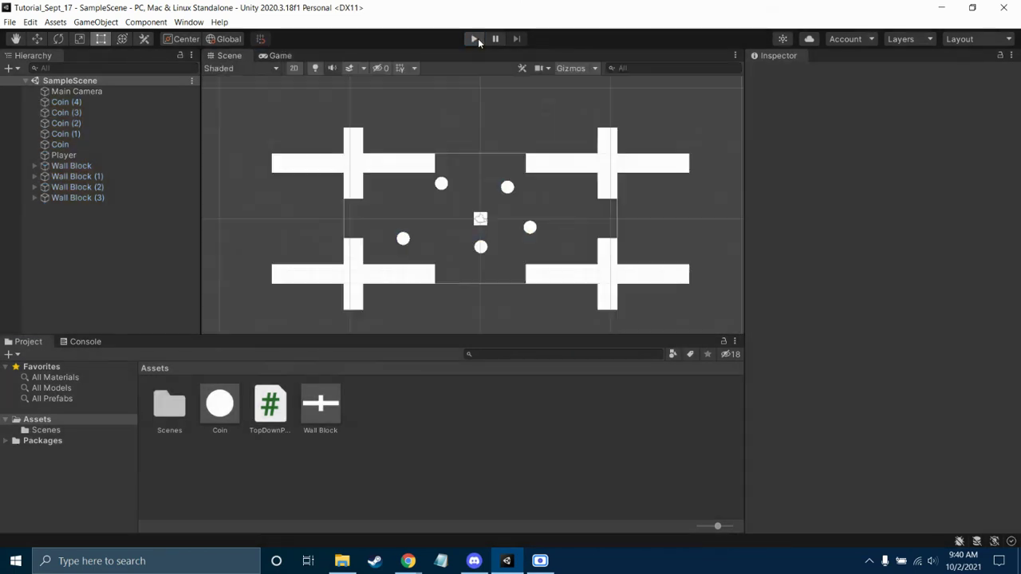
{"action": "left_click", "coordinate": [476, 38]}
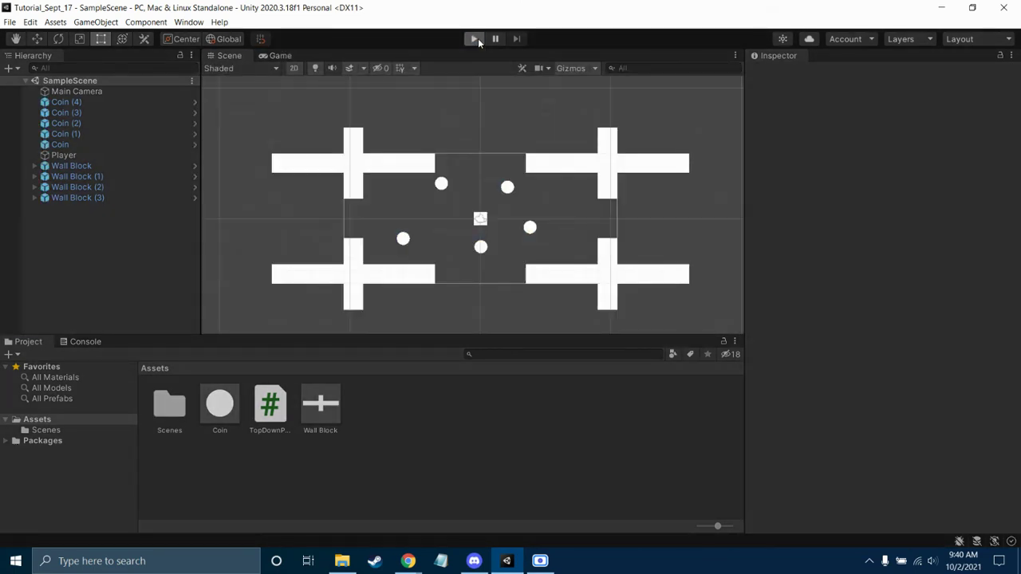
{"action": "key", "text": "Up"}
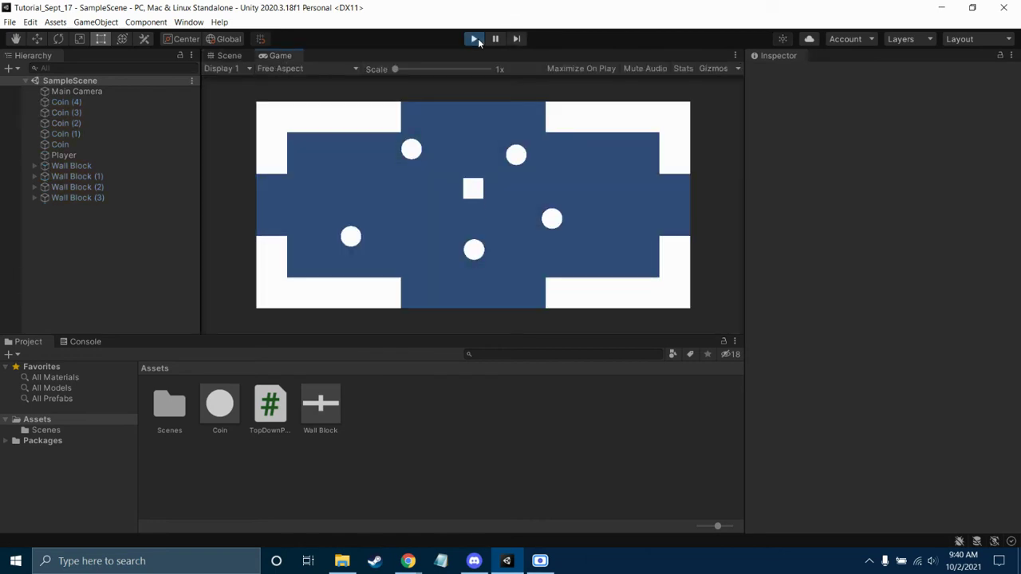
{"action": "key", "text": "Down"}
{"action": "key", "text": "Down"}
{"action": "key", "text": "Left"}
{"action": "key", "text": "Right"}
{"action": "key", "text": "Down"}
{"action": "key", "text": "Up"}
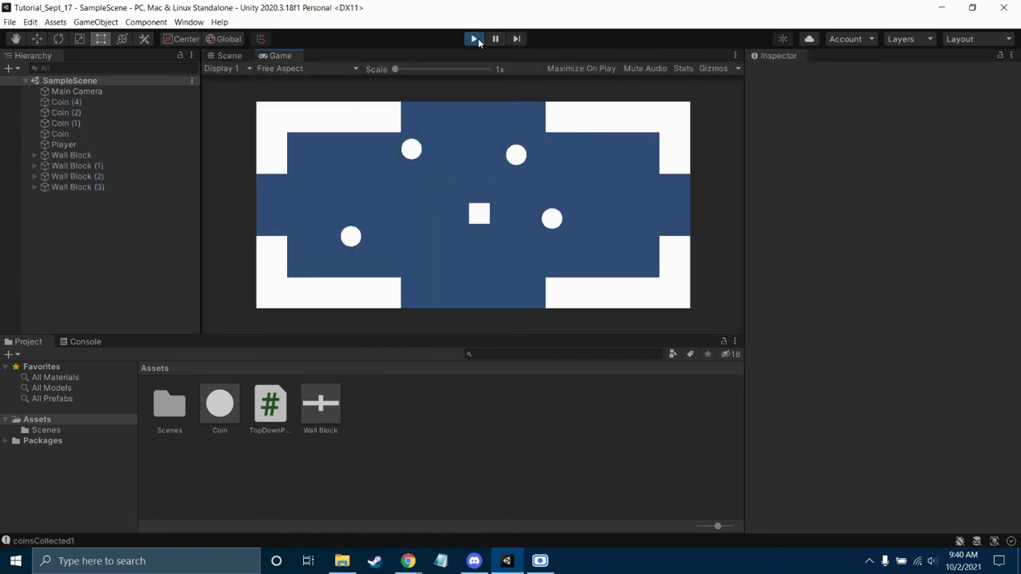
Step: Move the player around the middle of the arena in all four directions, and stop the test run
{"action": "key", "text": "Down"}
{"action": "key", "text": "Left"}
{"action": "key", "text": "Up"}
{"action": "key", "text": "Right"}
{"action": "key", "text": "Left"}
{"action": "left_click", "coordinate": [478, 39]}
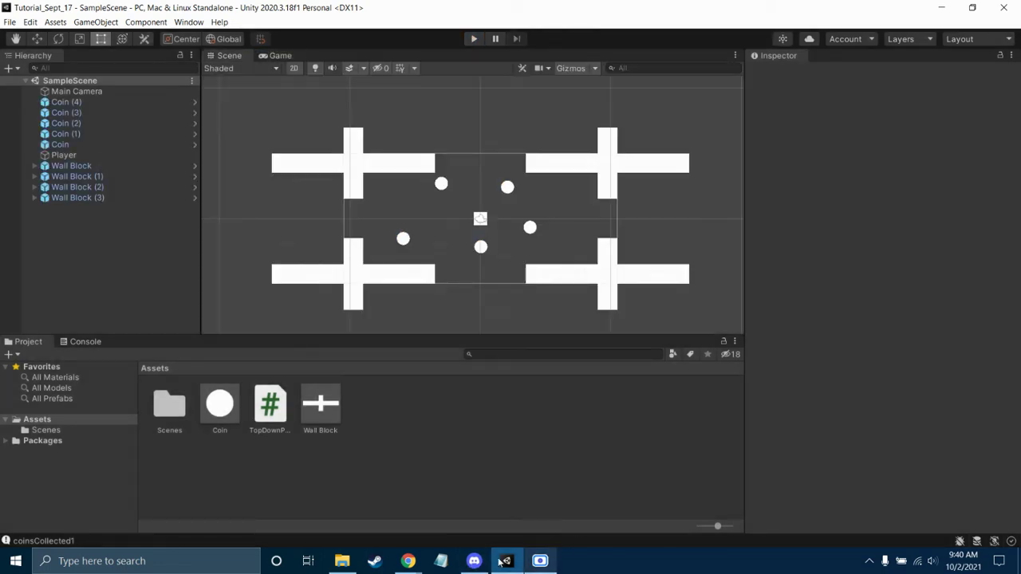
Step: Open the TopDownPlayerMovement script in Visual Studio and declare a bool field canInput below coinsCollected
{"action": "double_click", "coordinate": [281, 404]}
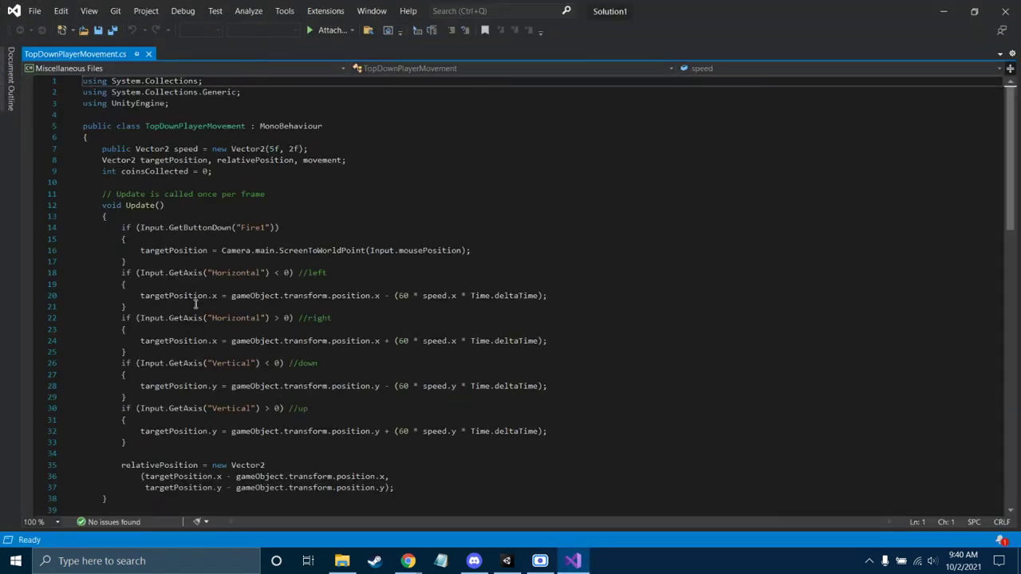
{"action": "left_click", "coordinate": [240, 172]}
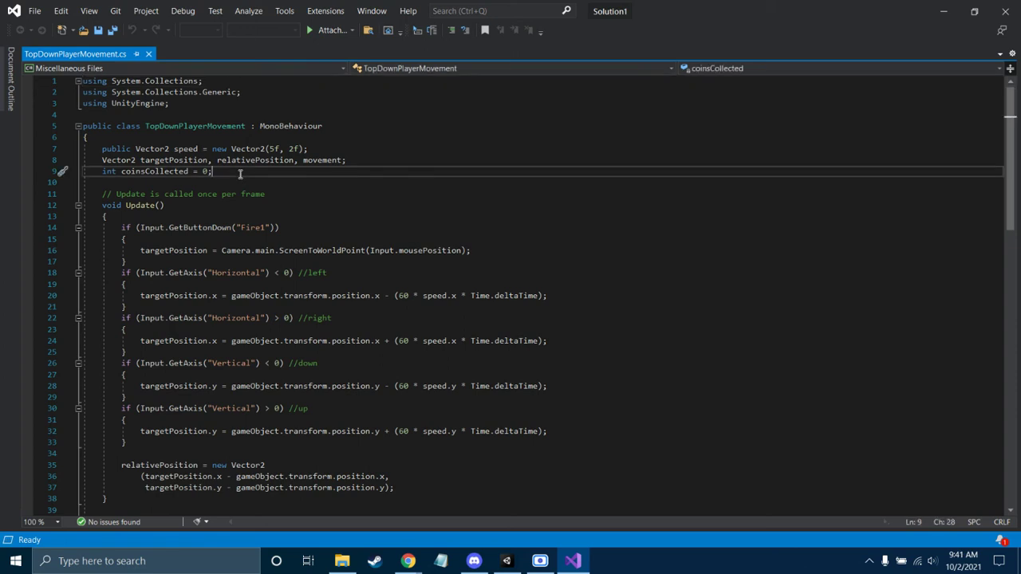
{"action": "key", "text": "Return"}
{"action": "type", "text": "bool "}
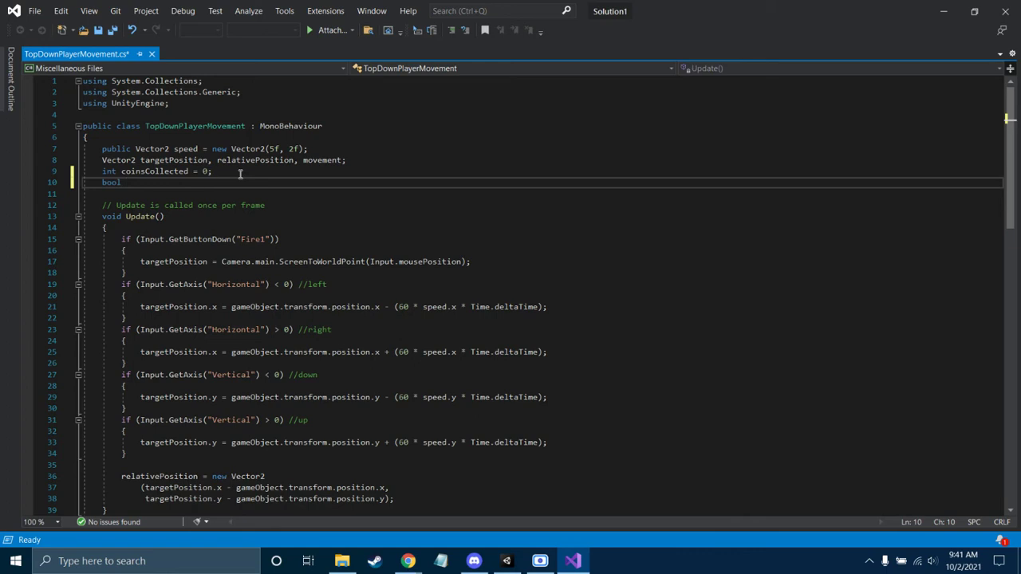
{"action": "type", "text": "canInput;"}
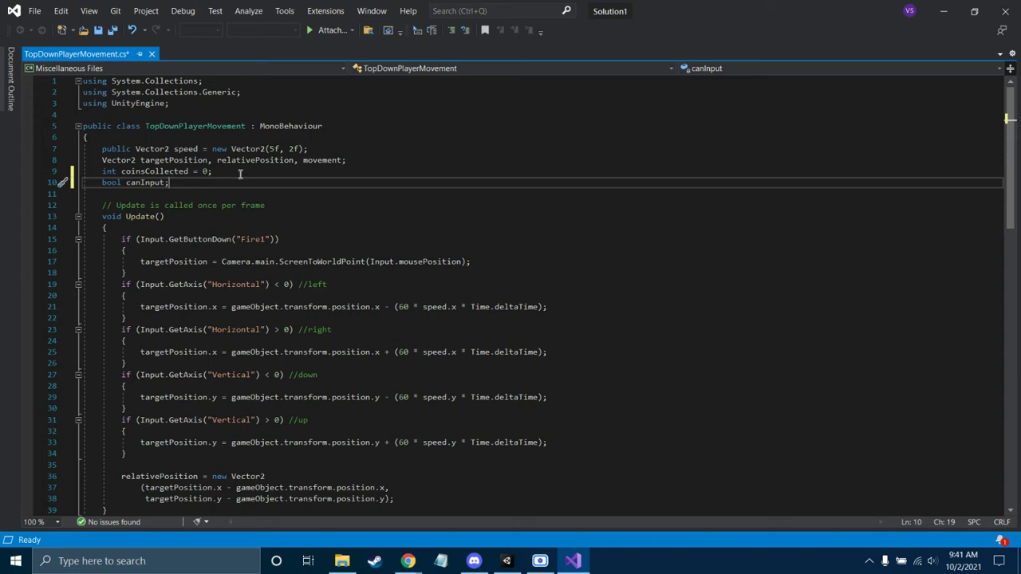
Step: Wrap all the mouse and axis input checks in Update() in an if (canInput) block, and save the script
{"action": "left_click", "coordinate": [229, 229]}
{"action": "key", "text": "Return"}
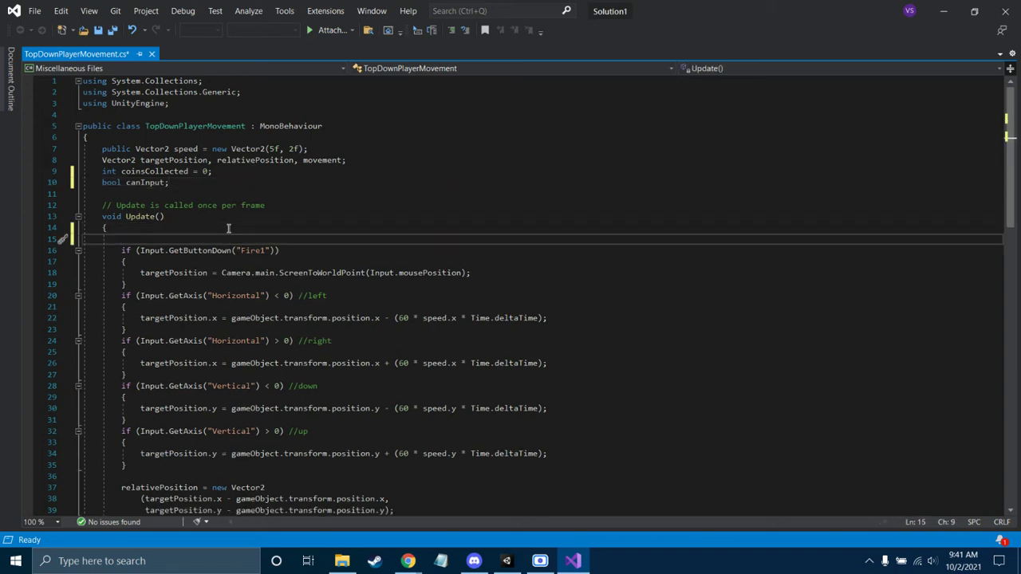
{"action": "type", "text": "if (canInput"}
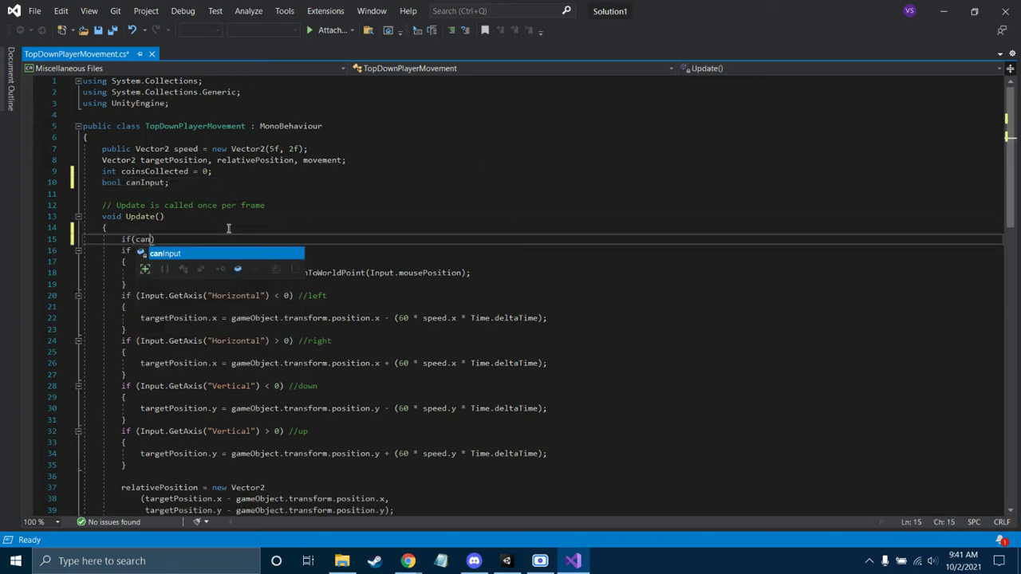
{"action": "type", "text": ") {"}
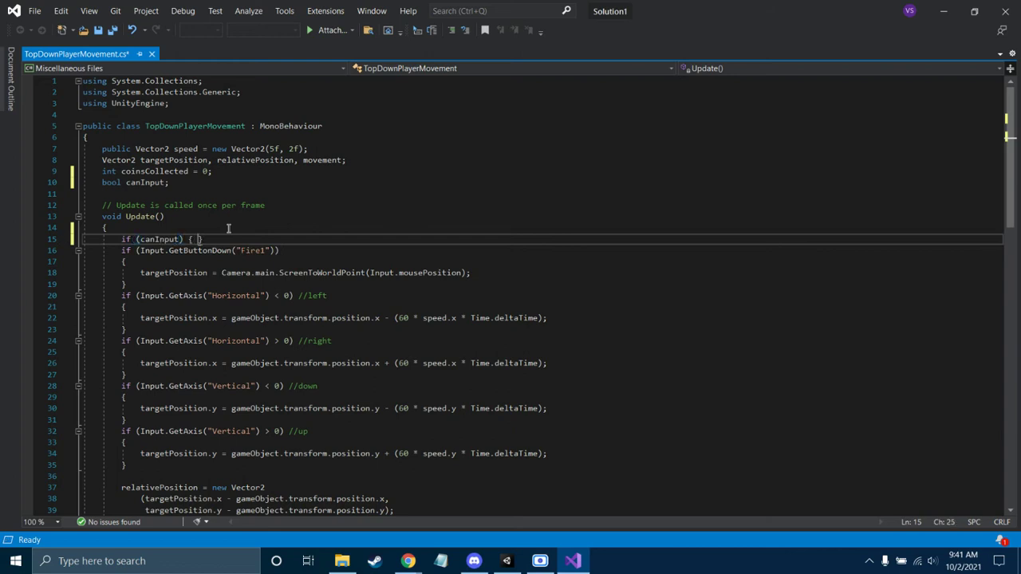
{"action": "scroll", "coordinate": [166, 380], "scroll_direction": "down", "scroll_amount": 5}
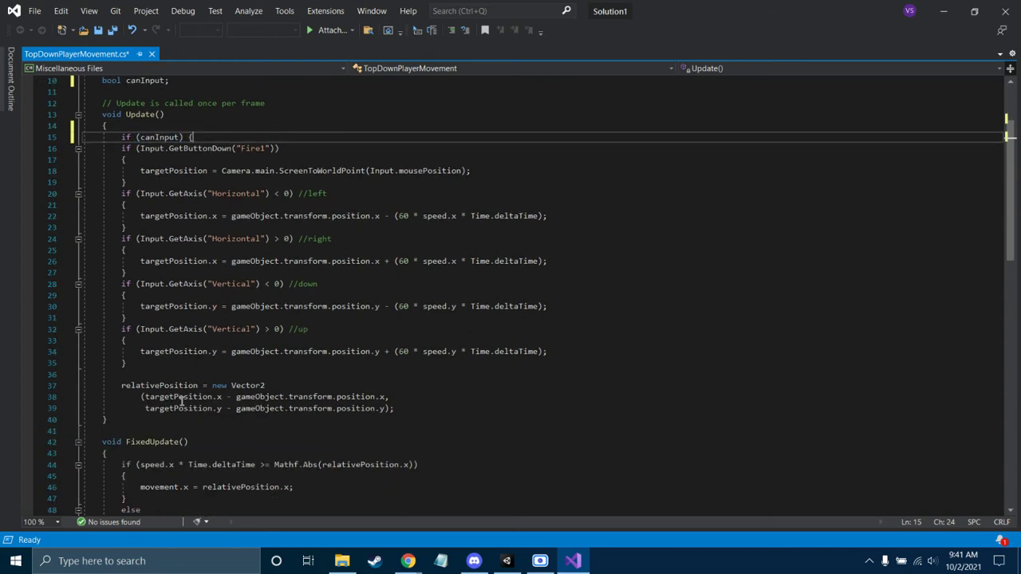
{"action": "left_click", "coordinate": [139, 305]}
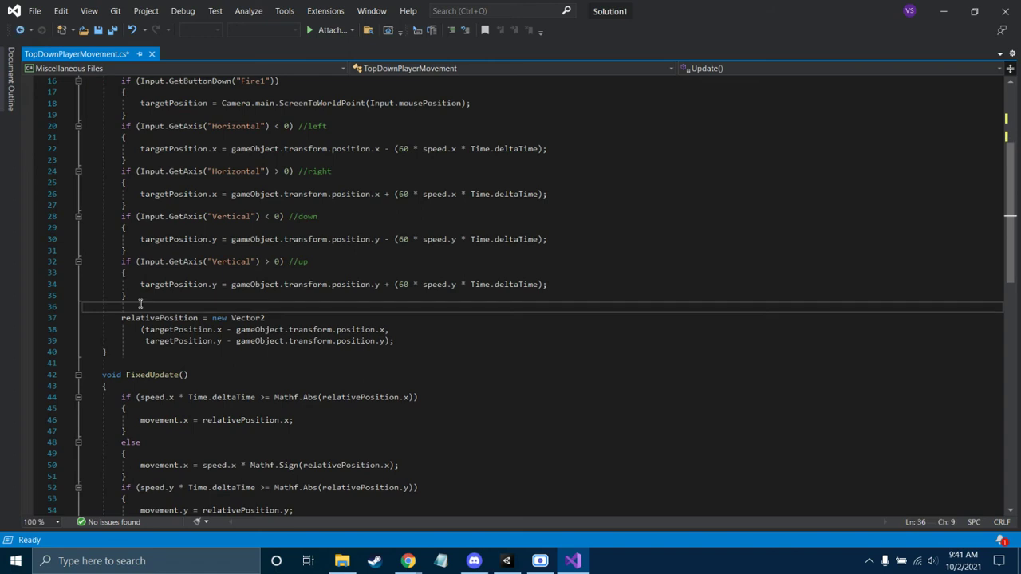
{"action": "type", "text": "}"}
{"action": "scroll", "coordinate": [142, 306], "scroll_direction": "up", "scroll_amount": 5}
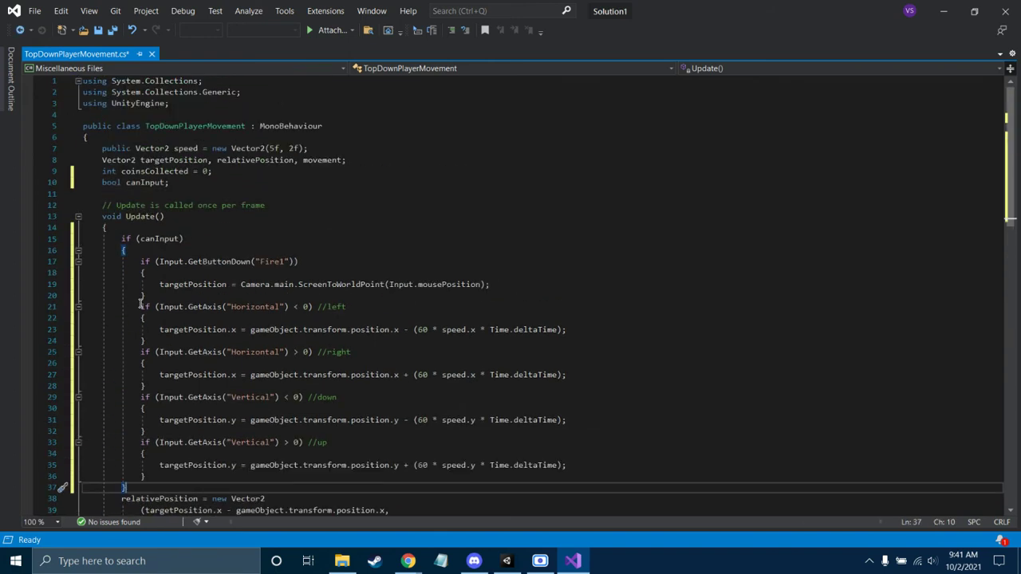
{"action": "scroll", "coordinate": [345, 378], "scroll_direction": "down", "scroll_amount": 4}
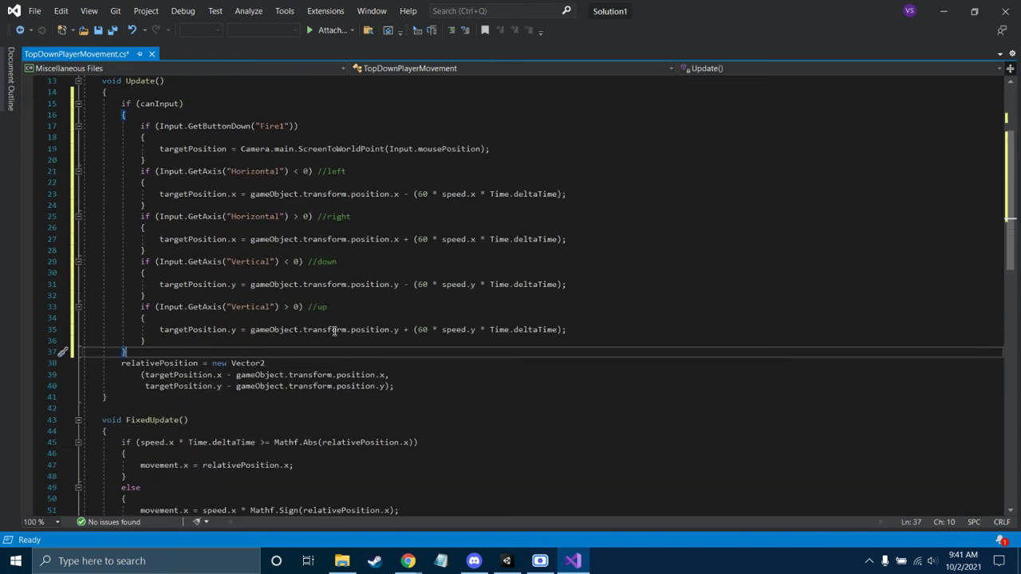
{"action": "key", "text": "ctrl+s"}
Step: Initialise the canInput field to true and save the script
{"action": "scroll", "coordinate": [355, 348], "scroll_direction": "up", "scroll_amount": 3}
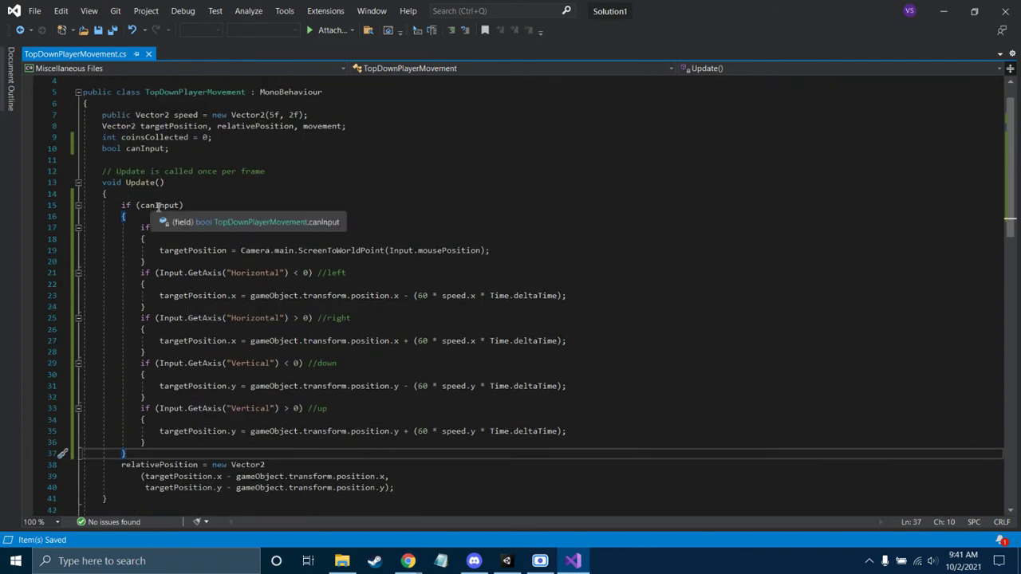
{"action": "left_click", "coordinate": [161, 149]}
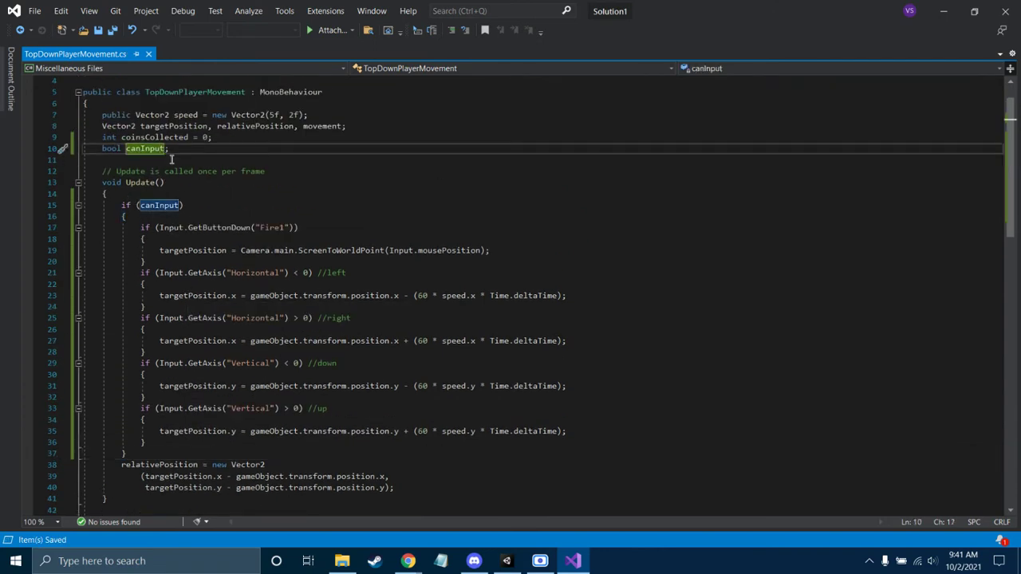
{"action": "type", "text": "=true"}
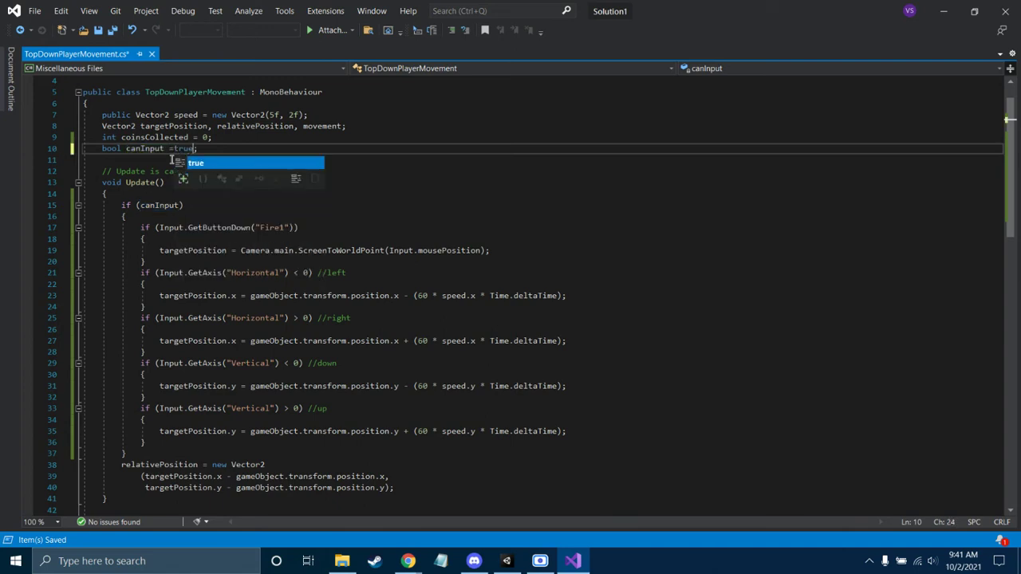
{"action": "left_click", "coordinate": [173, 149]}
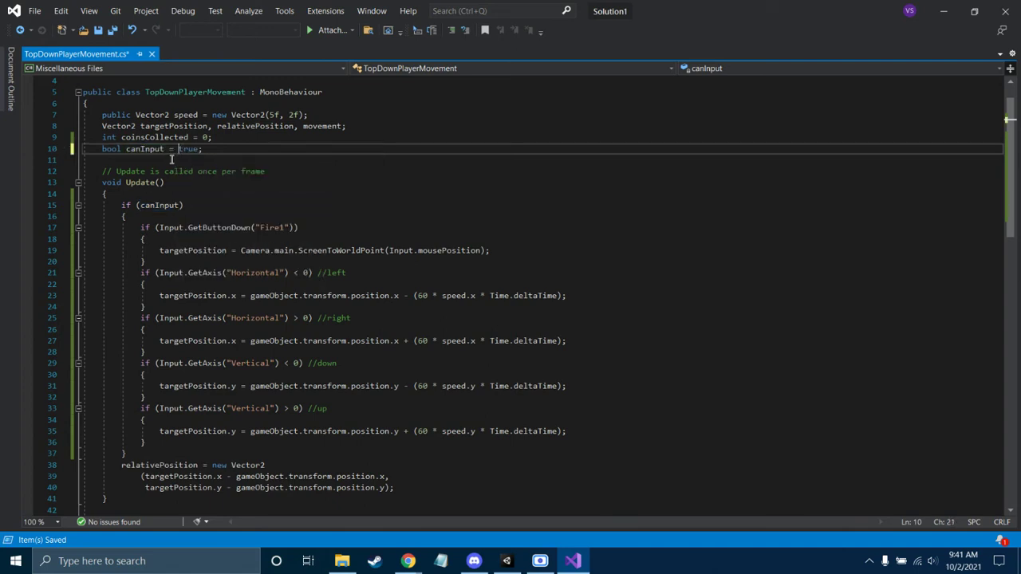
{"action": "key", "text": "ctrl+s"}
Step: Review the movement script's Update, FixedUpdate and OnTriggerEnter2D code
{"action": "scroll", "coordinate": [360, 267], "scroll_direction": "down", "scroll_amount": 5}
{"action": "scroll", "coordinate": [361, 267], "scroll_direction": "up", "scroll_amount": 5}
{"action": "scroll", "coordinate": [343, 334], "scroll_direction": "down", "scroll_amount": 8}
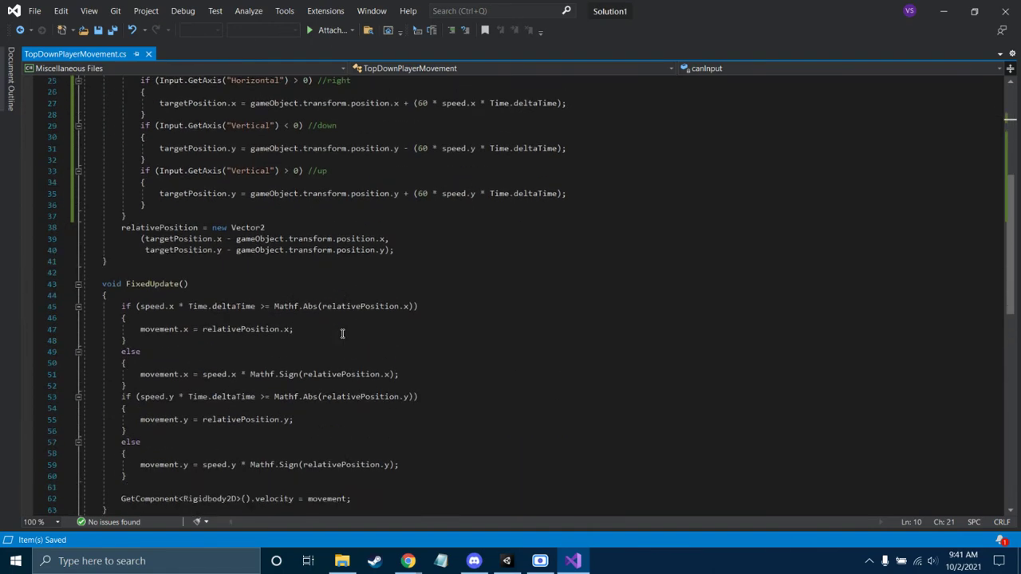
{"action": "scroll", "coordinate": [343, 333], "scroll_direction": "down", "scroll_amount": 6}
{"action": "scroll", "coordinate": [343, 333], "scroll_direction": "up", "scroll_amount": 10}
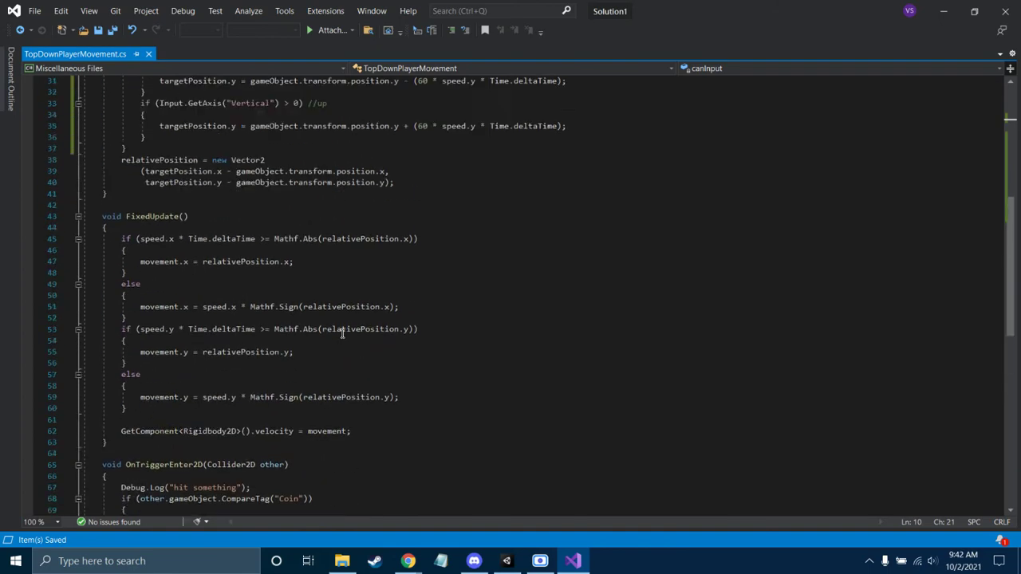
{"action": "scroll", "coordinate": [343, 333], "scroll_direction": "up", "scroll_amount": 4}
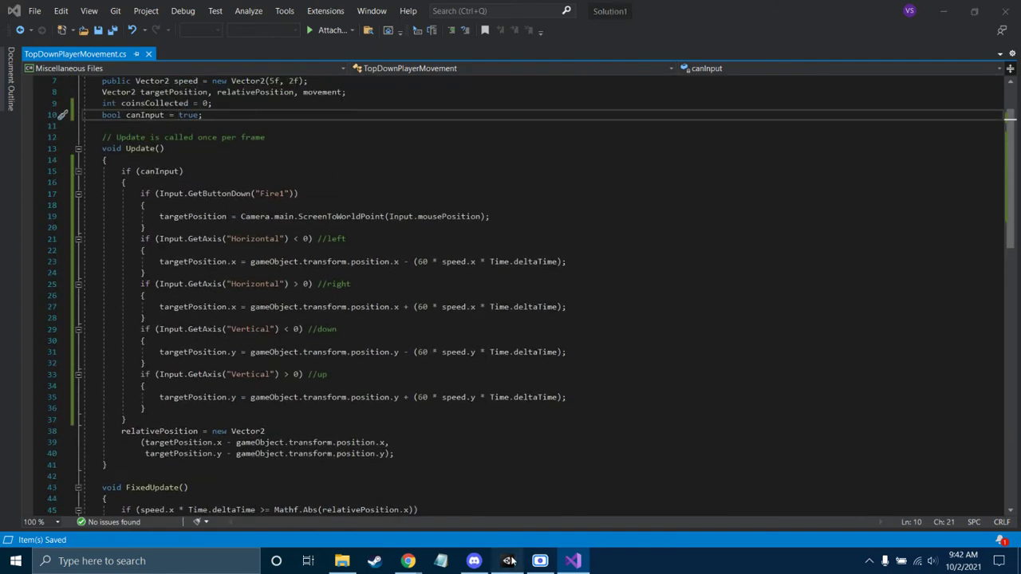
Step: Switch to Unity and add a 2D square sprite to the root of SampleScene
{"action": "left_click", "coordinate": [506, 561]}
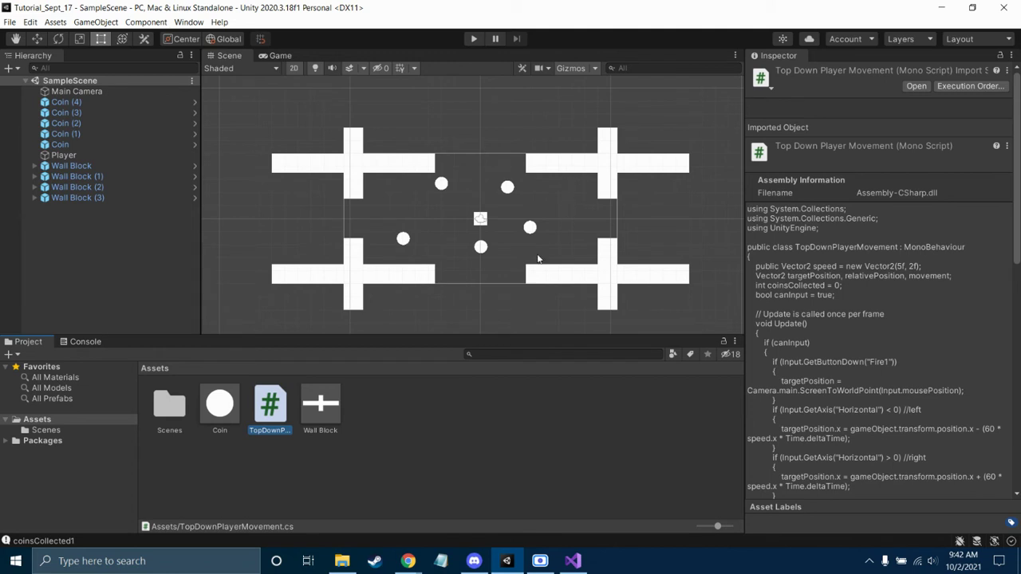
{"action": "left_click", "coordinate": [87, 284]}
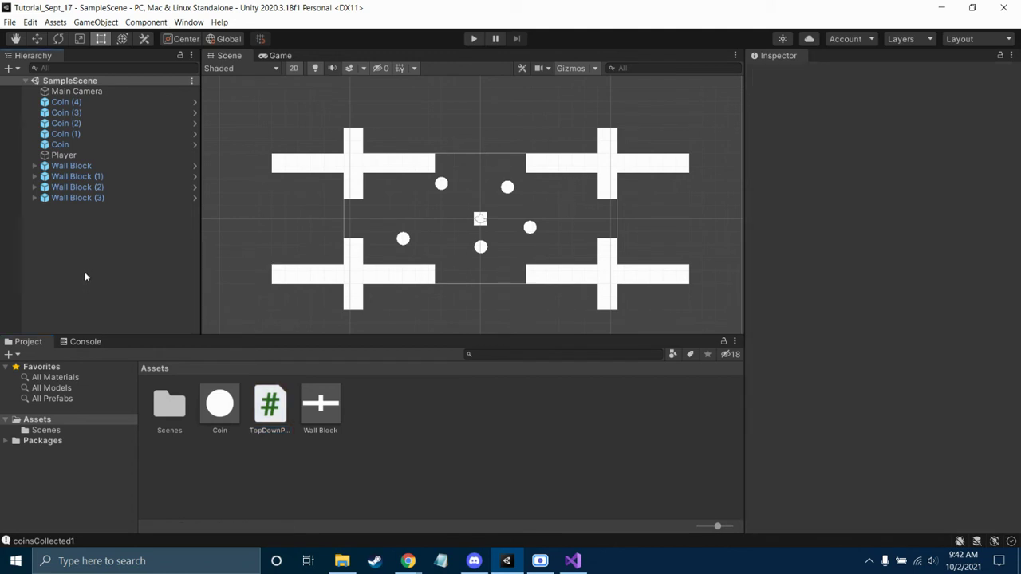
{"action": "right_click", "coordinate": [78, 258]}
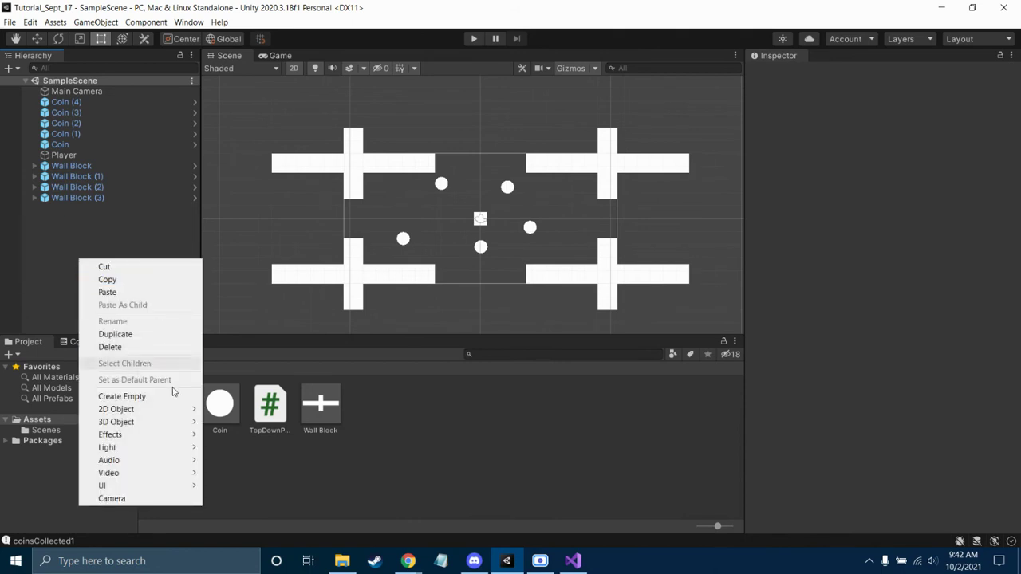
{"action": "mouse_move", "coordinate": [159, 409]}
{"action": "mouse_move", "coordinate": [232, 409]}
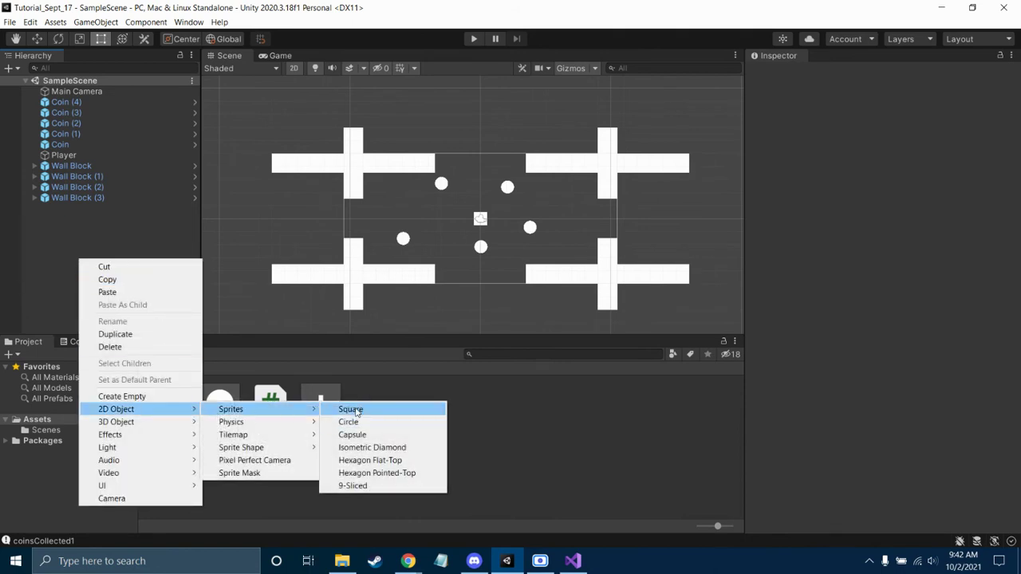
{"action": "left_click", "coordinate": [355, 411]}
Step: Position the new Square at X 0 and Y -4.9, in the gap between the two lower wall blocks
{"action": "left_click", "coordinate": [910, 124]}
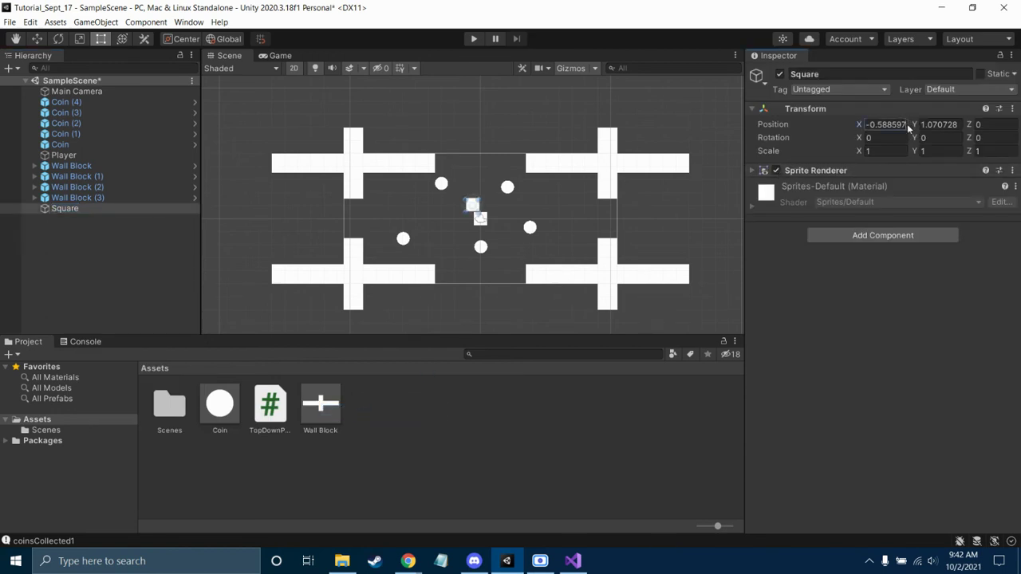
{"action": "type", "text": "0"}
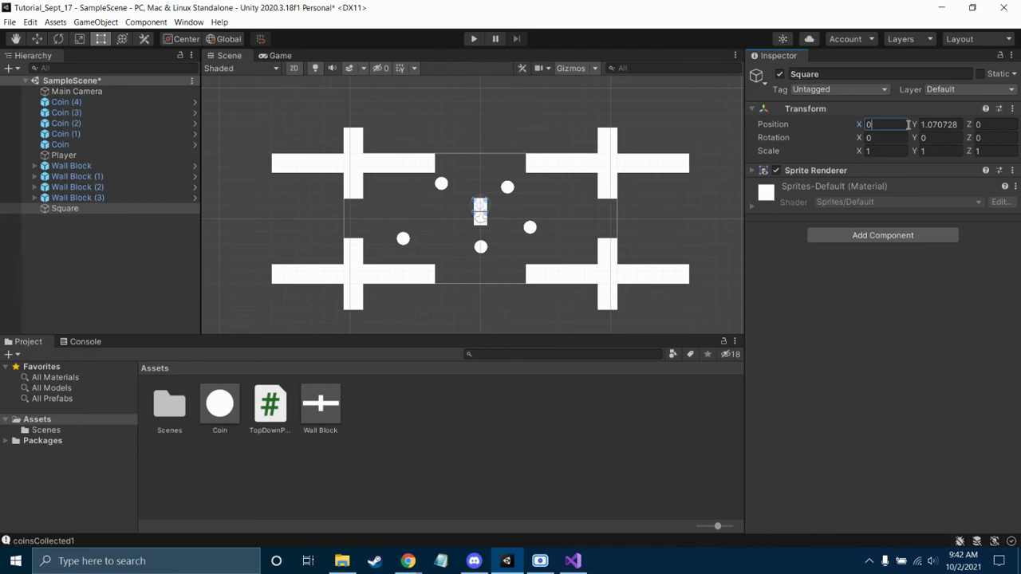
{"action": "left_click", "coordinate": [940, 124]}
{"action": "type", "text": "-"}
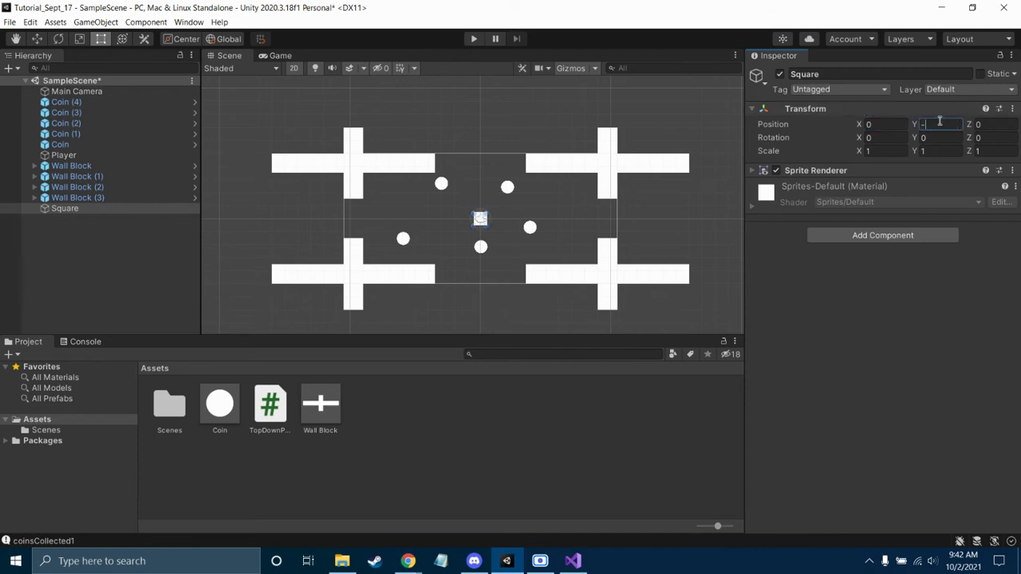
{"action": "type", "text": "49"}
{"action": "type", "text": ".9"}
Step: Set the Square's scale to 7 in X and 0.01 in Y
{"action": "left_click", "coordinate": [897, 151]}
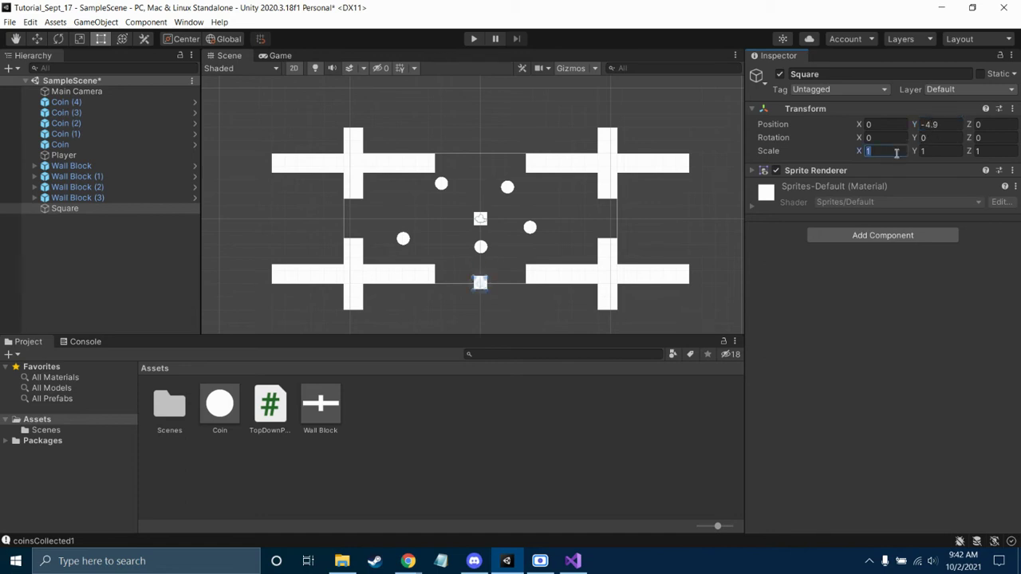
{"action": "type", "text": "7"}
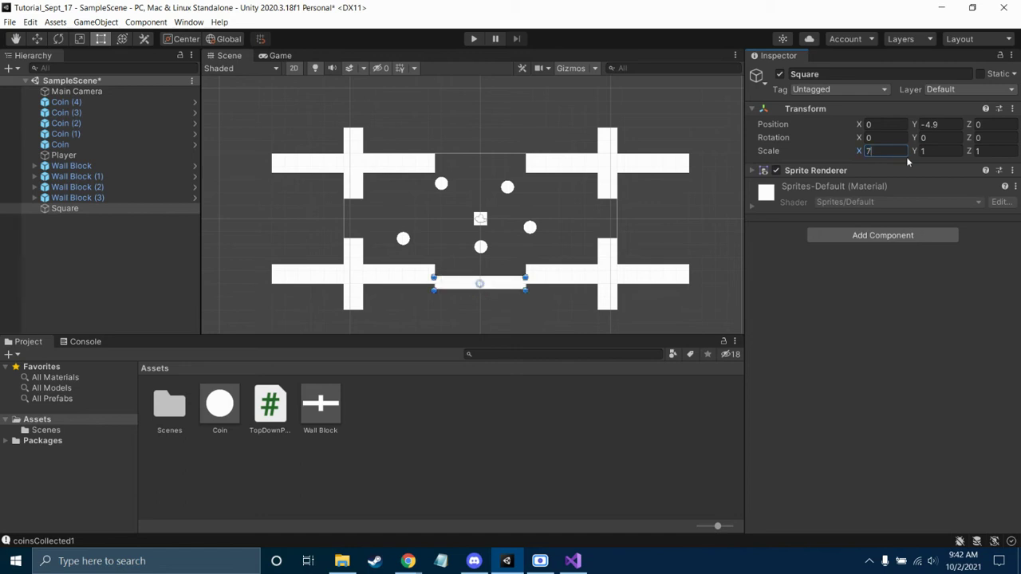
{"action": "left_click", "coordinate": [932, 151]}
{"action": "type", "text": ".0"}
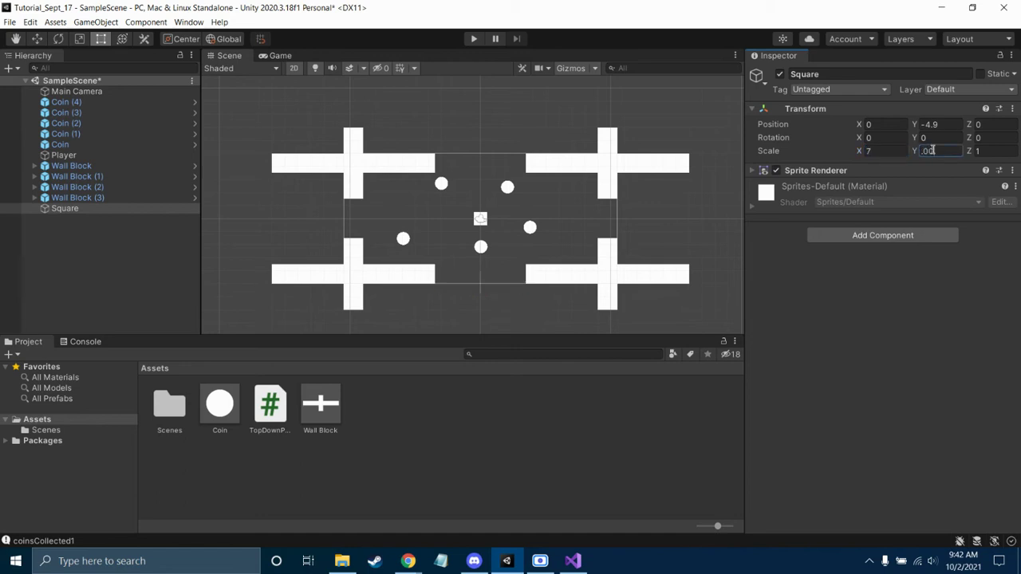
{"action": "type", "text": "1"}
{"action": "key", "text": "Return"}
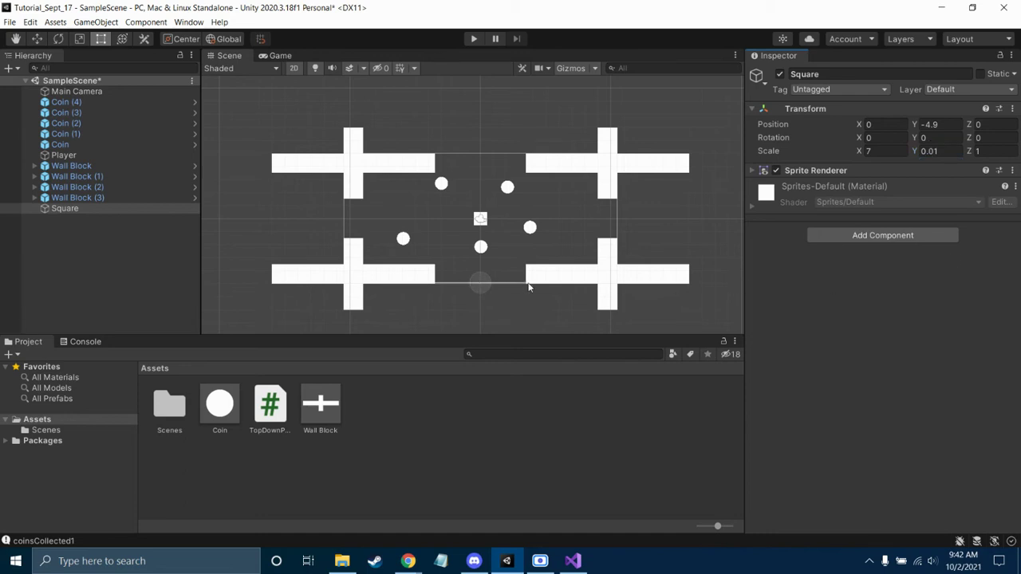
Step: Remove the Sprite Renderer from the Square object and add a Box Collider 2D to it
{"action": "right_click", "coordinate": [821, 169]}
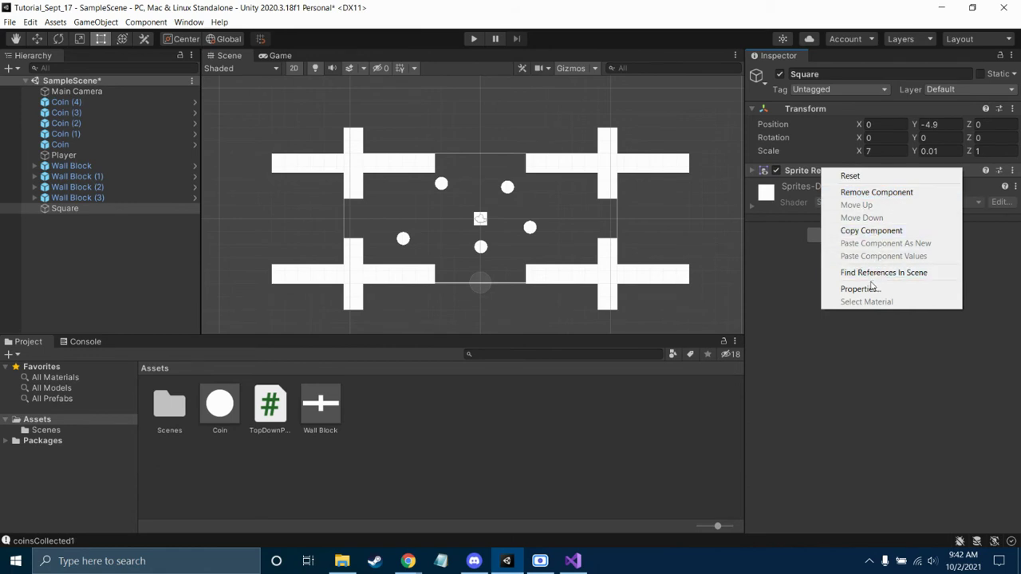
{"action": "left_click", "coordinate": [873, 195]}
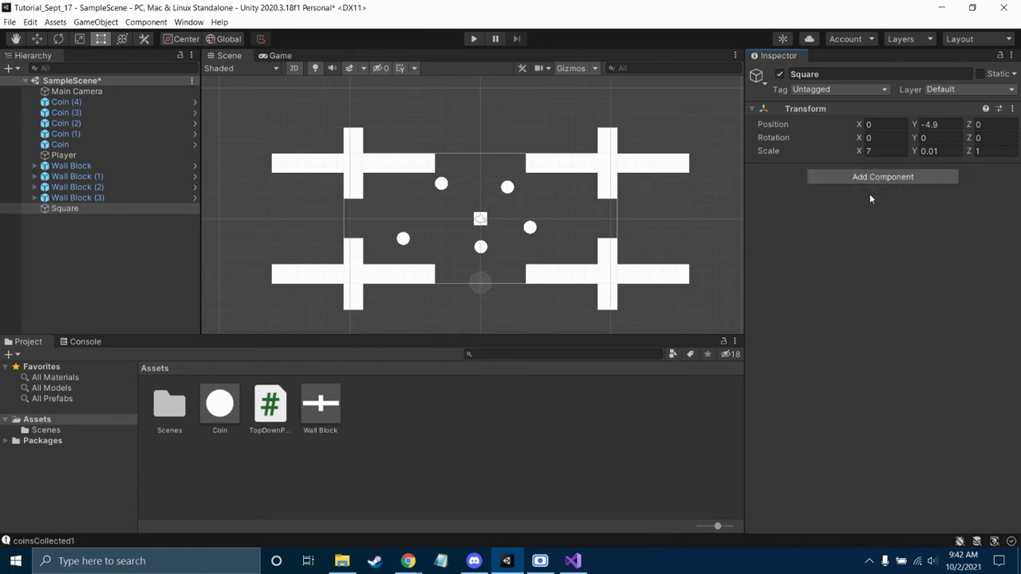
{"action": "left_click", "coordinate": [865, 183]}
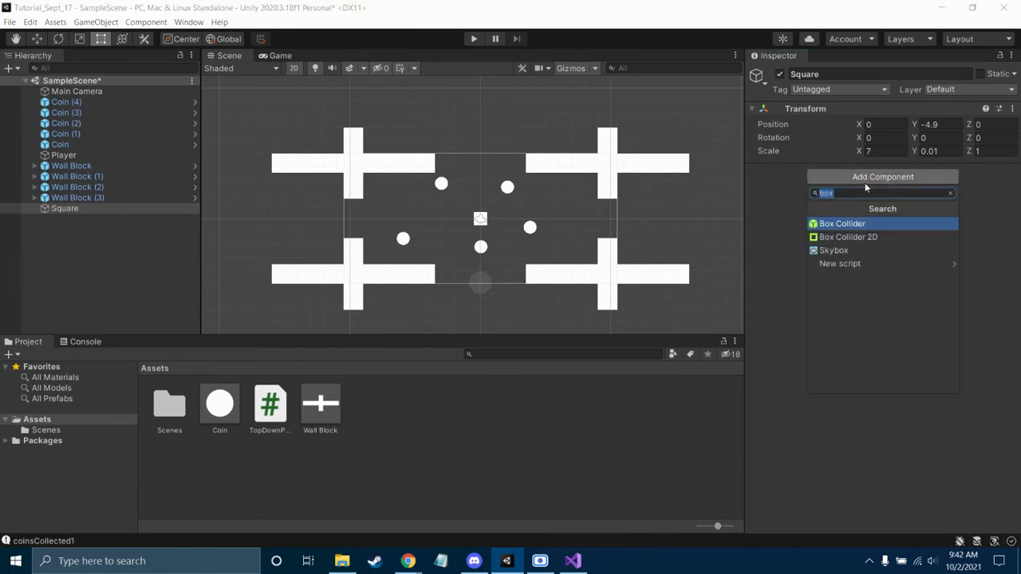
{"action": "left_click", "coordinate": [875, 238]}
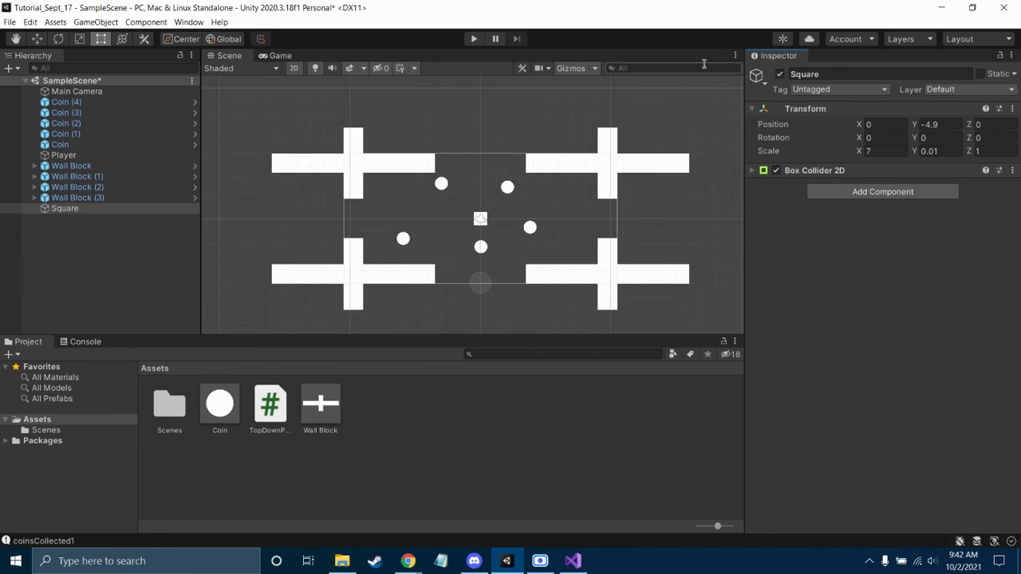
Step: Try to rename the Square object as Down Edge
{"action": "left_click", "coordinate": [802, 73]}
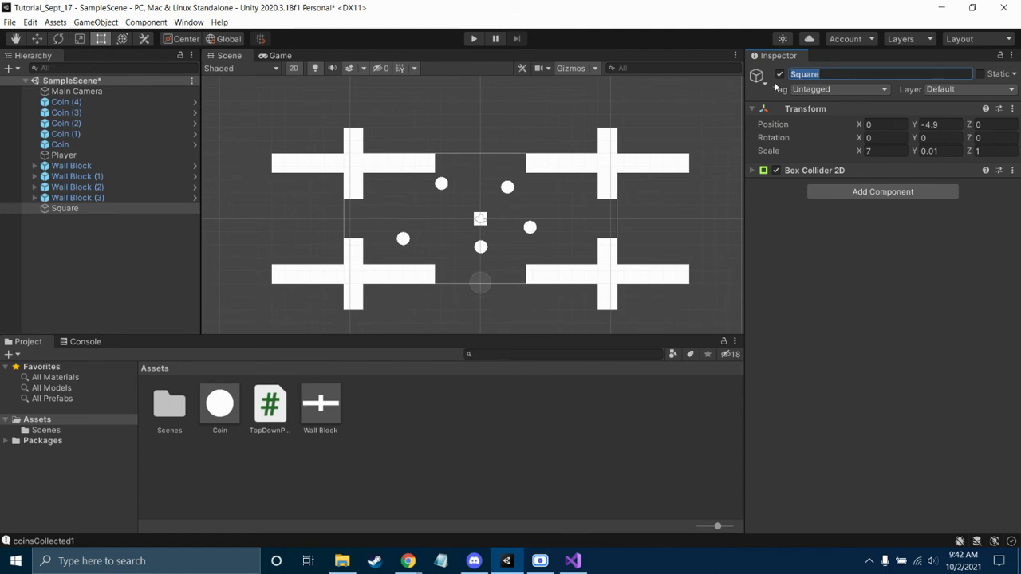
{"action": "key", "text": "BackSpace"}
{"action": "type", "text": "Down Edge"}
Step: Create two new project tags named Down Edge and Up Edge
{"action": "left_click", "coordinate": [853, 88]}
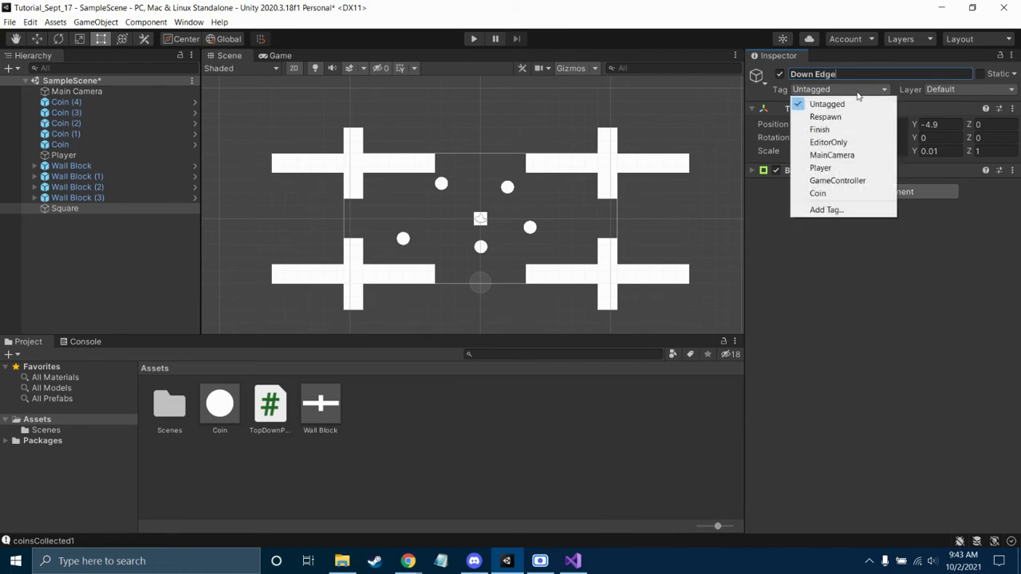
{"action": "left_click", "coordinate": [855, 209]}
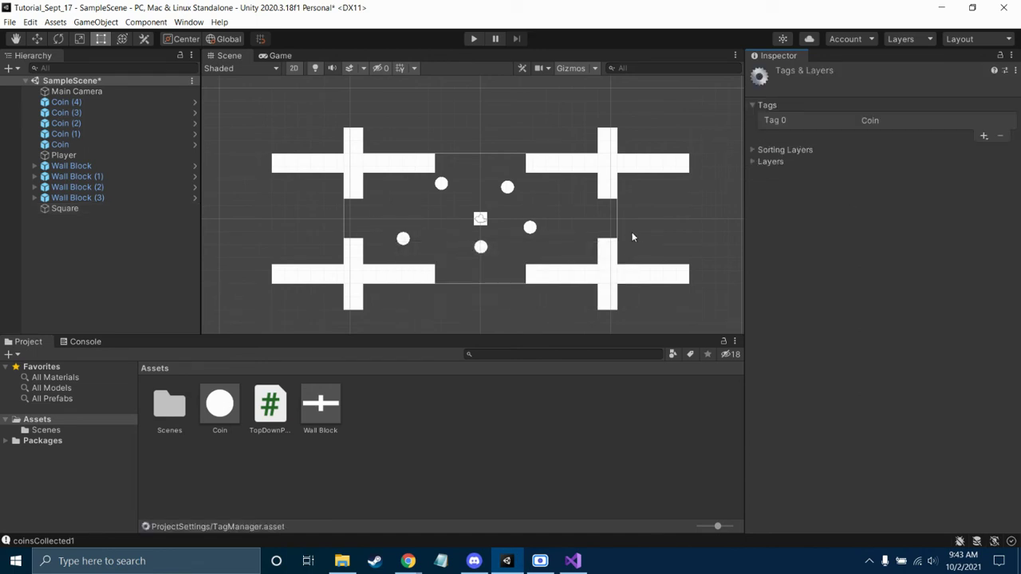
{"action": "left_click", "coordinate": [984, 136]}
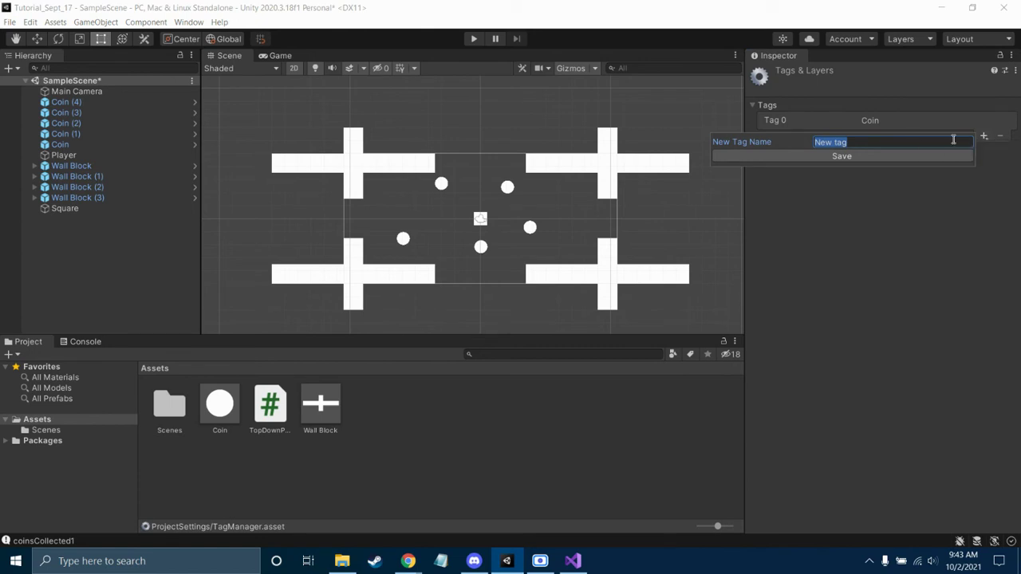
{"action": "type", "text": "Down Edge"}
{"action": "key", "text": "Return"}
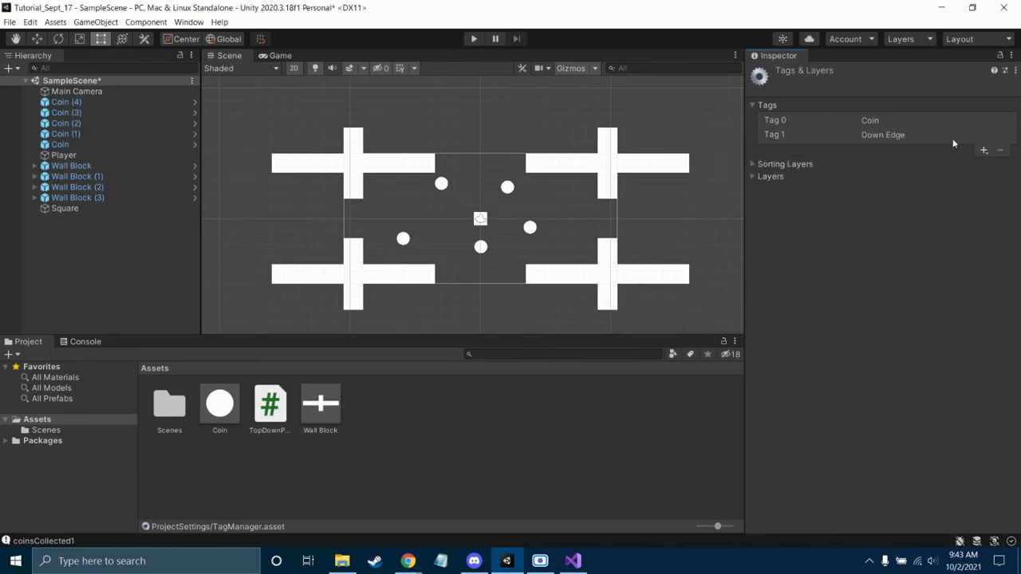
{"action": "left_click", "coordinate": [983, 151]}
{"action": "type", "text": "Up Edge"}
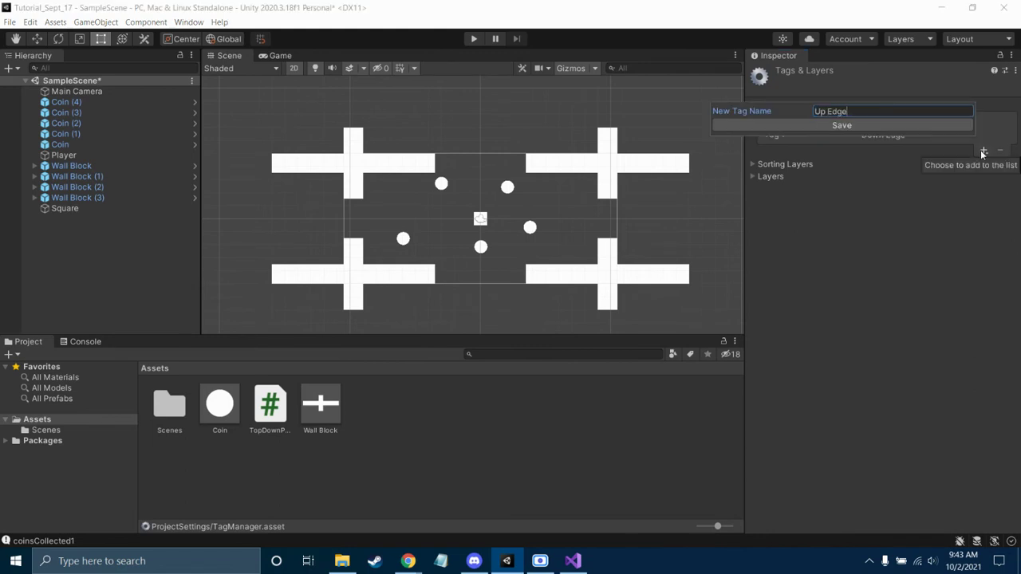
{"action": "key", "text": "Return"}
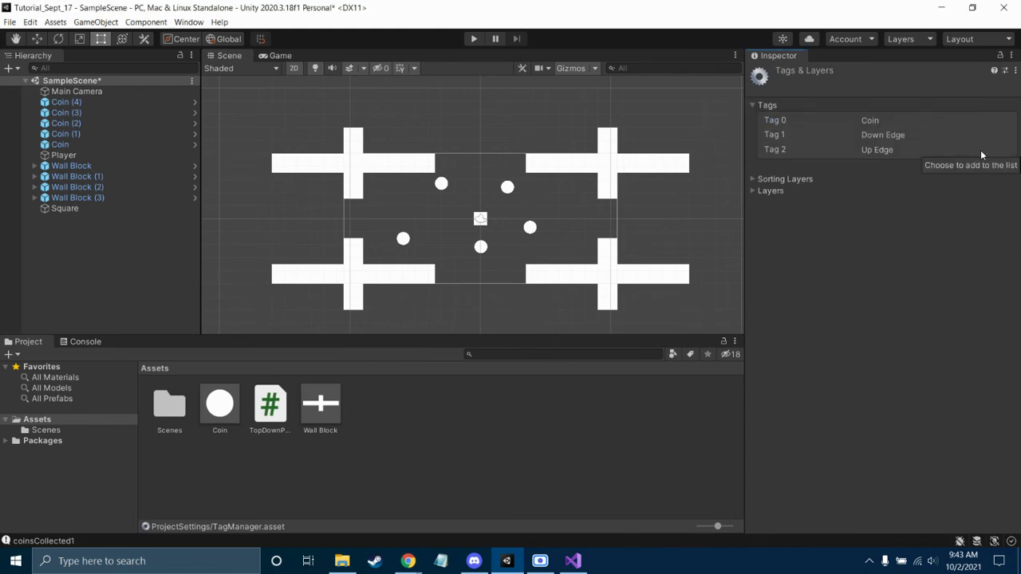
Step: Create two more project tags named Left Edge and Right Edge
{"action": "left_click", "coordinate": [983, 166]}
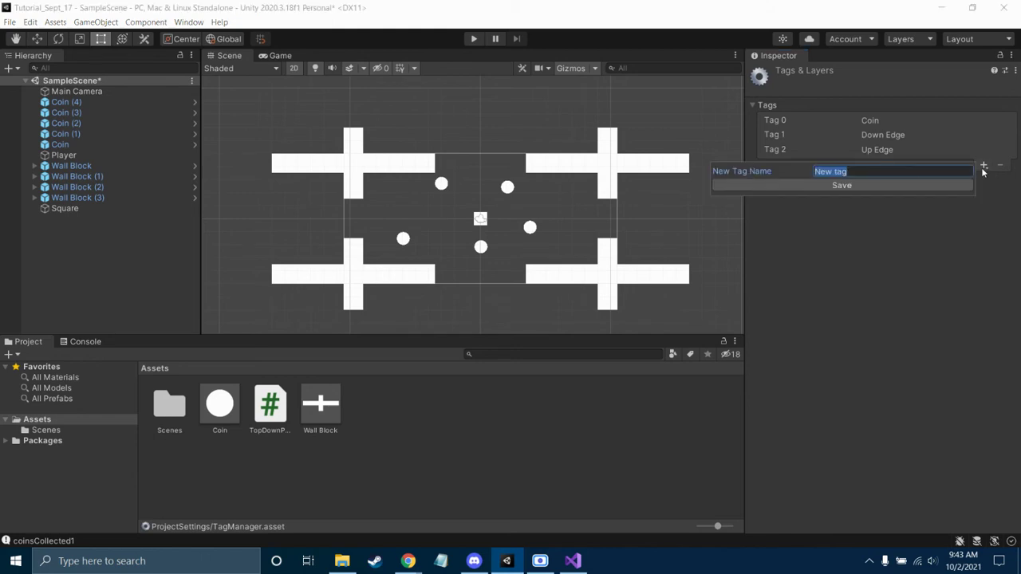
{"action": "type", "text": "Lef"}
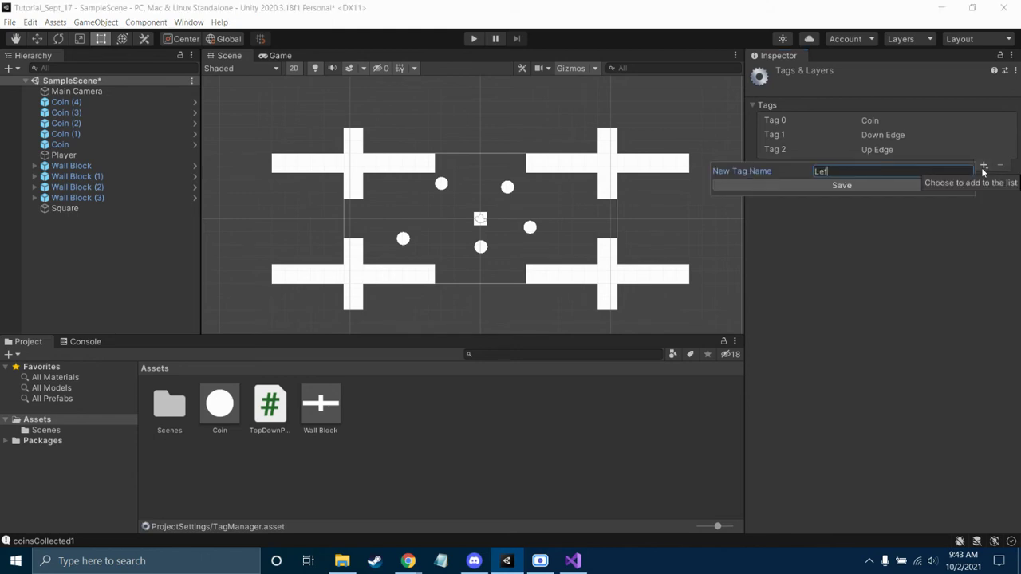
{"action": "type", "text": "t Edge"}
{"action": "key", "text": "Return"}
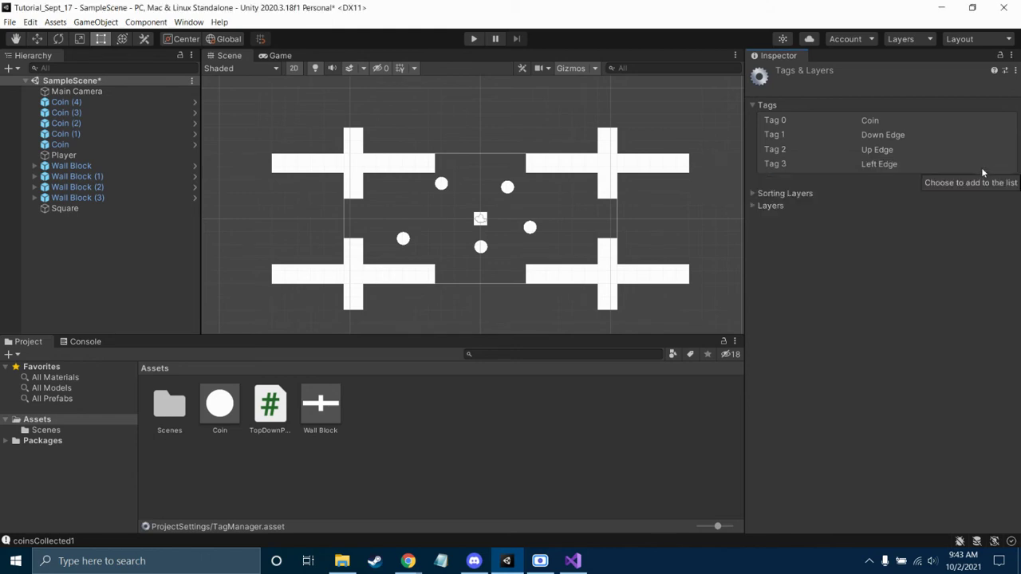
{"action": "left_click", "coordinate": [984, 181]}
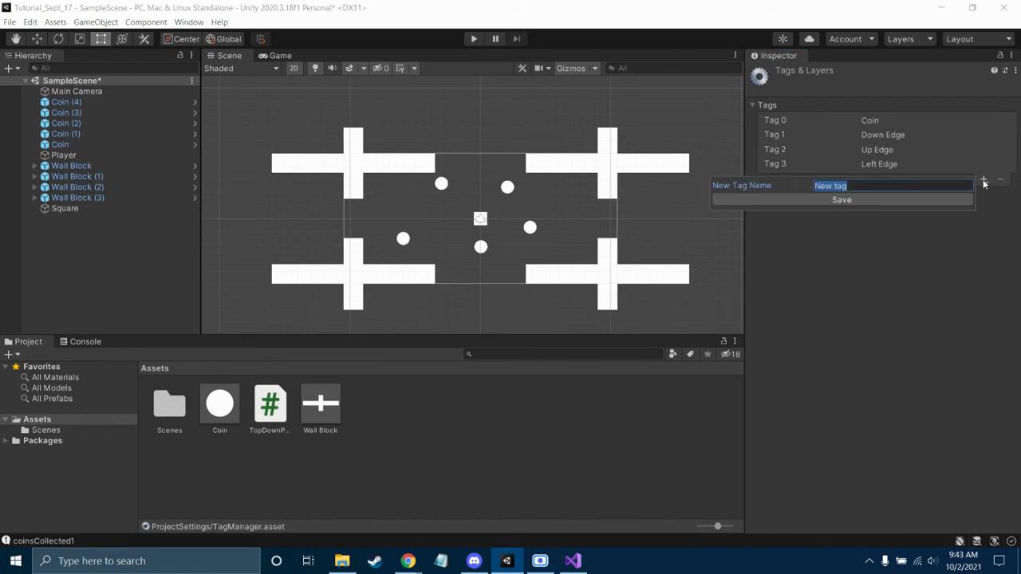
{"action": "type", "text": "ght"}
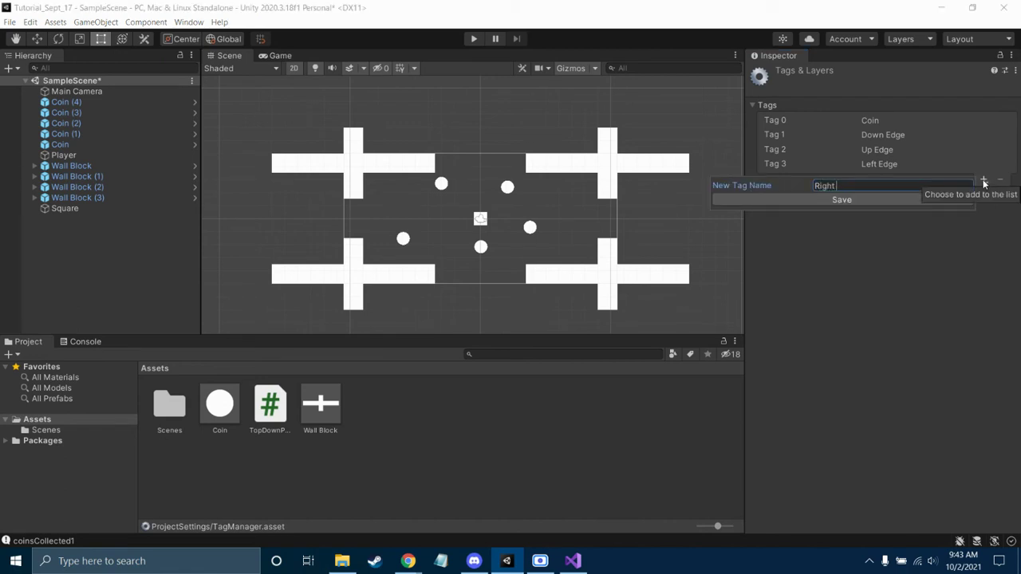
{"action": "type", "text": " Edge"}
{"action": "key", "text": "Return"}
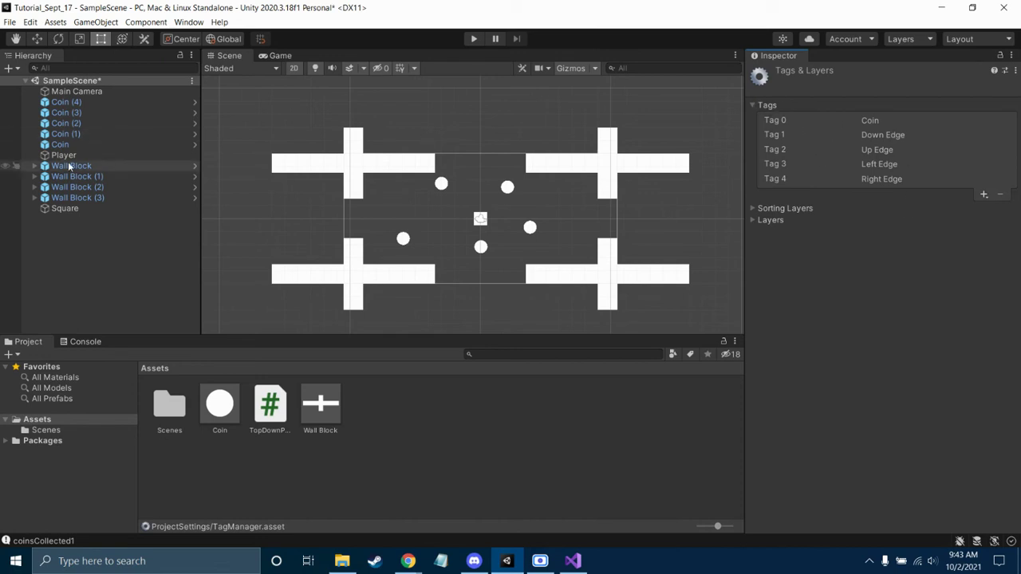
Step: Rename the Square object as Down Edge and assign it the Down Edge tag
{"action": "left_click", "coordinate": [76, 209]}
{"action": "left_click", "coordinate": [830, 74]}
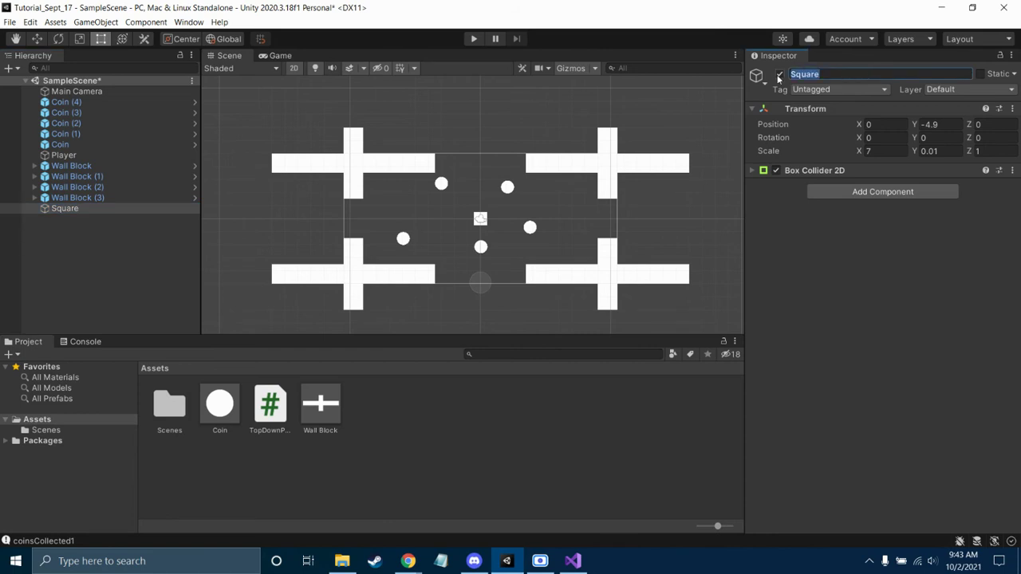
{"action": "type", "text": "Down Edge"}
{"action": "key", "text": "Return"}
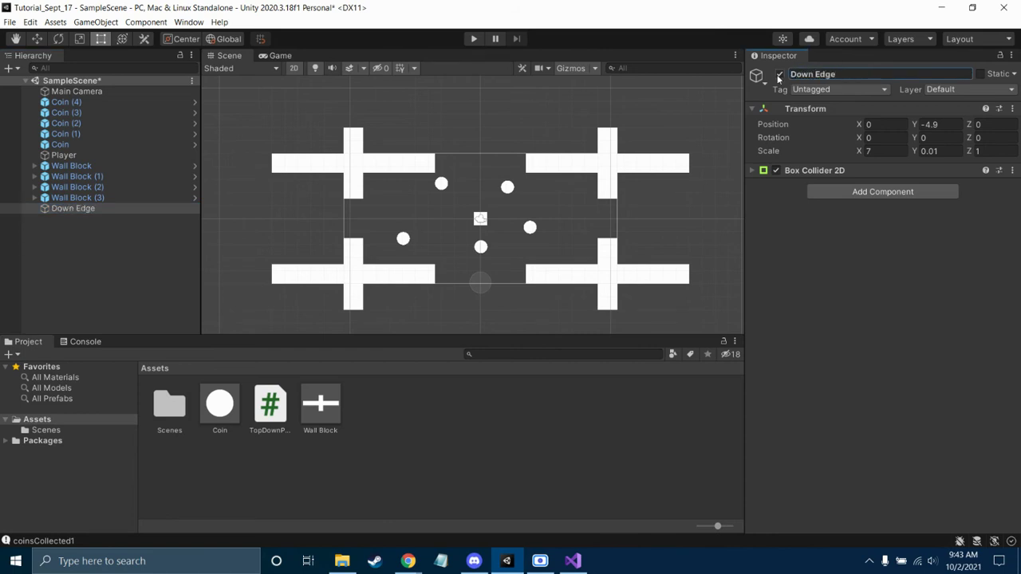
{"action": "left_click", "coordinate": [836, 89]}
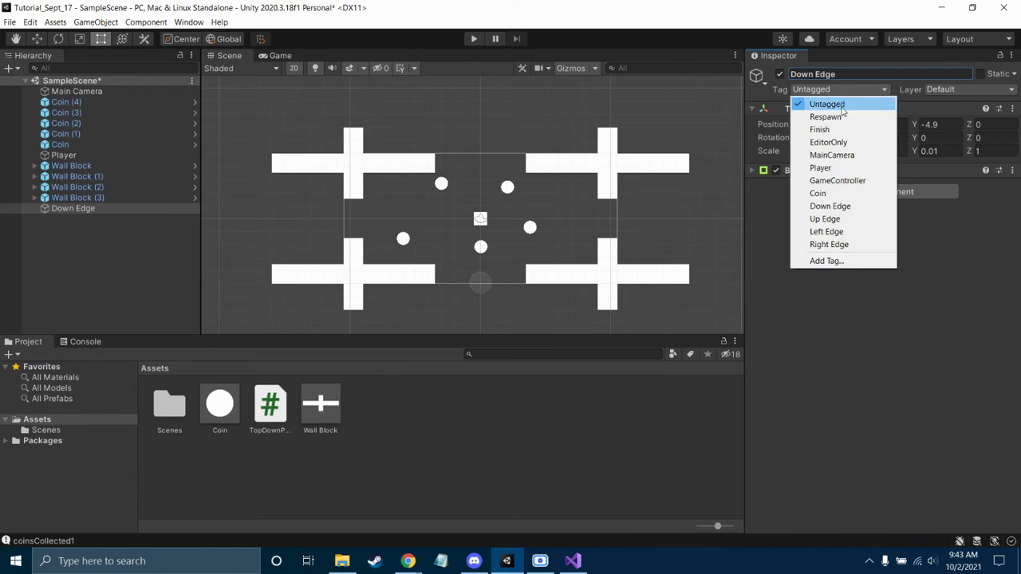
{"action": "left_click", "coordinate": [840, 209]}
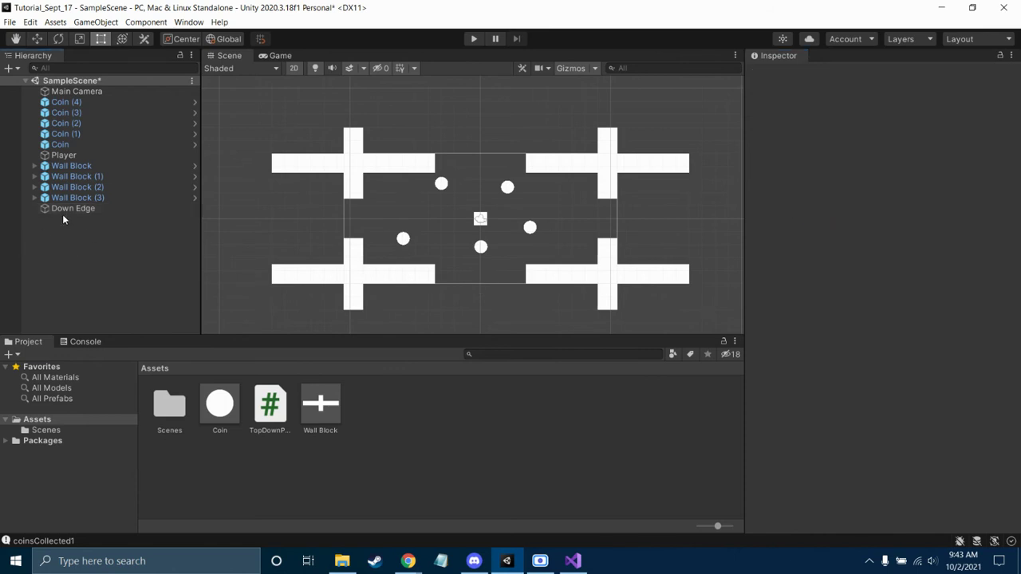
Step: Duplicate the Down Edge object and rename the copy as Up Edge
{"action": "right_click", "coordinate": [66, 209]}
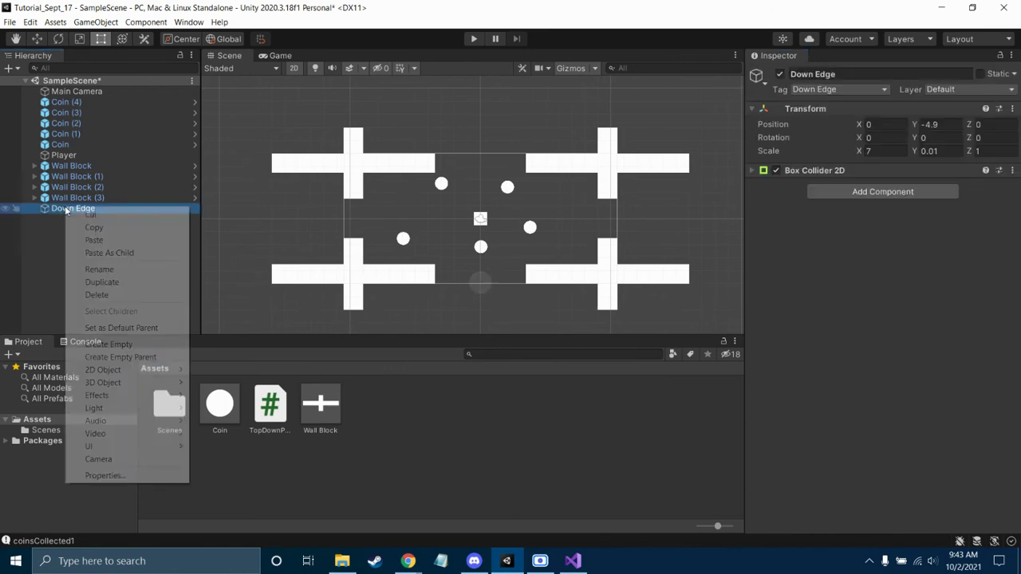
{"action": "left_click", "coordinate": [108, 284]}
{"action": "left_click", "coordinate": [888, 74]}
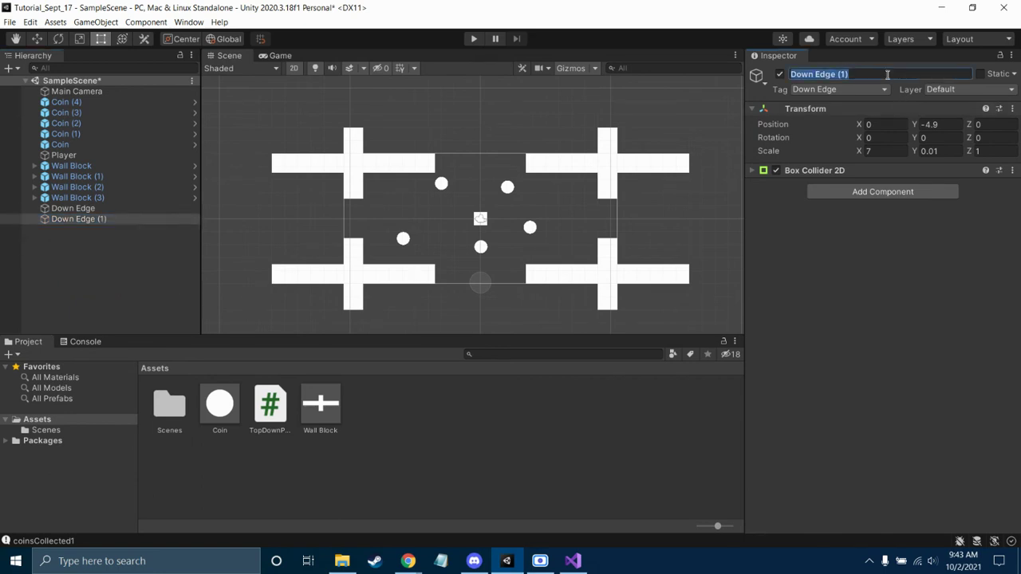
{"action": "type", "text": "Up Ed"}
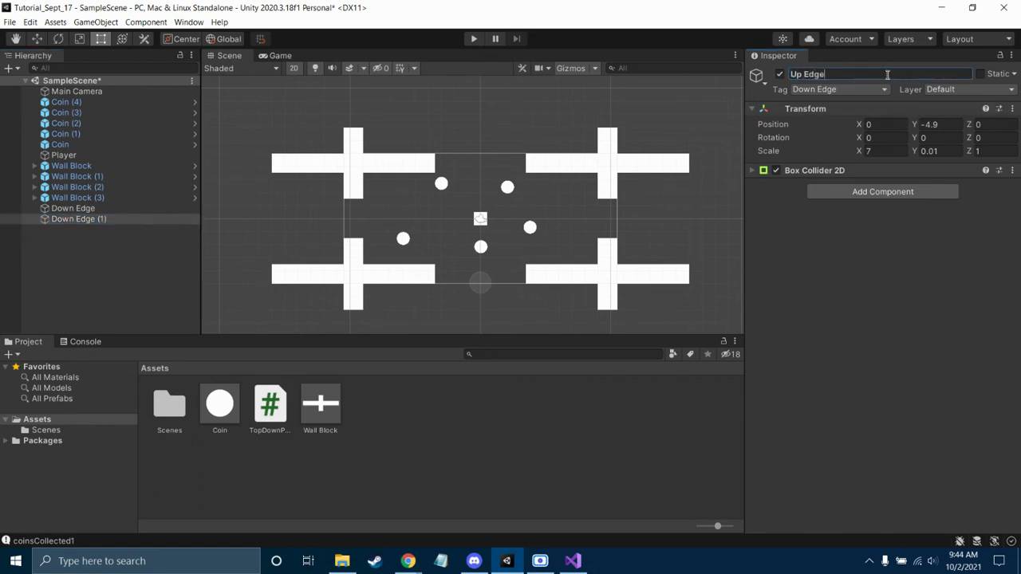
{"action": "type", "text": "ge"}
Step: Set Up Edge's Y position to 4.9 and assign it the Up Edge tag
{"action": "left_click", "coordinate": [929, 123]}
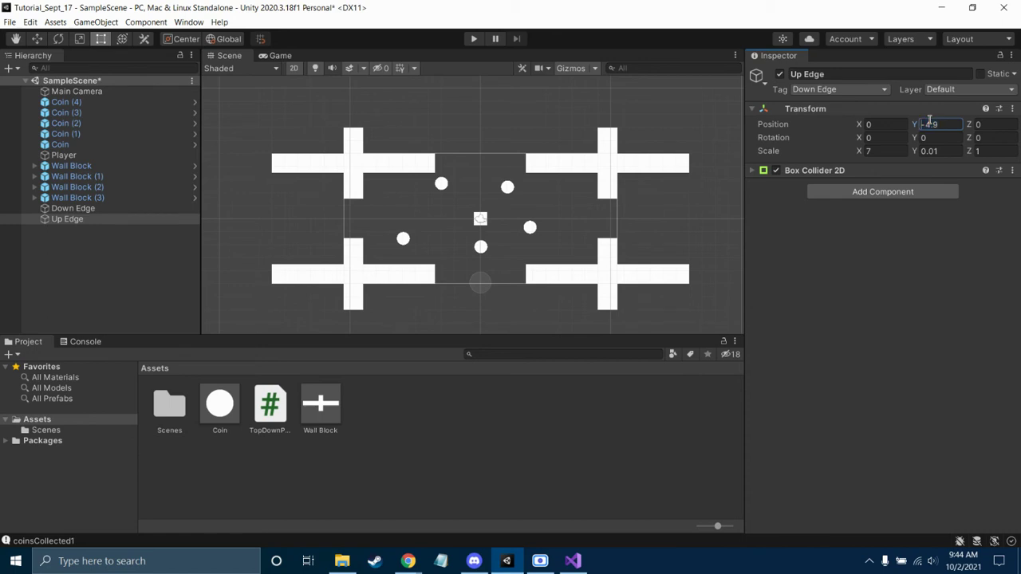
{"action": "type", "text": "4.9"}
{"action": "left_click", "coordinate": [881, 90]}
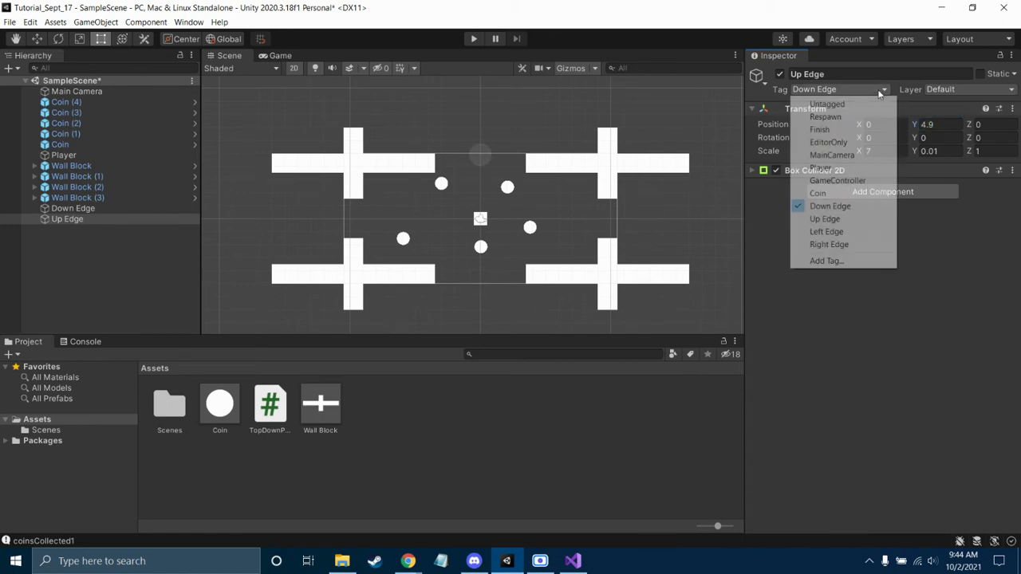
{"action": "left_click", "coordinate": [838, 218]}
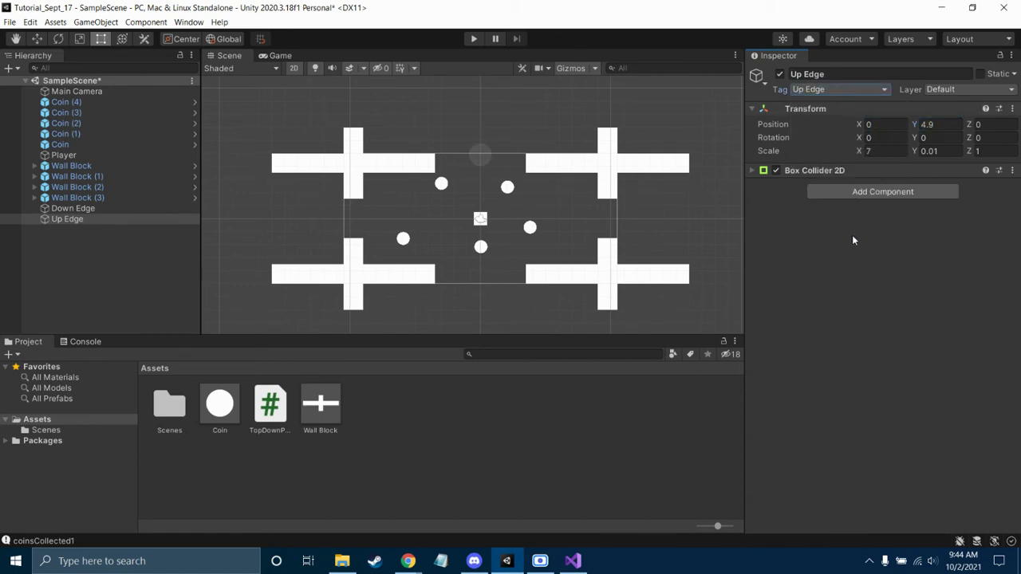
Step: Add another 2D square sprite to the root of the scene and name it Left Edge
{"action": "right_click", "coordinate": [110, 269]}
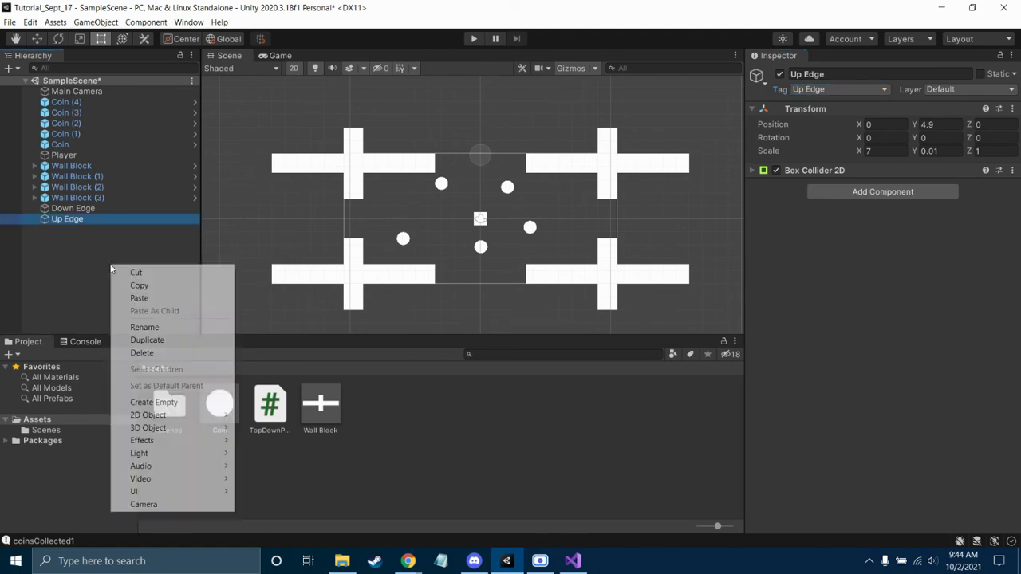
{"action": "mouse_move", "coordinate": [182, 418]}
{"action": "mouse_move", "coordinate": [248, 415]}
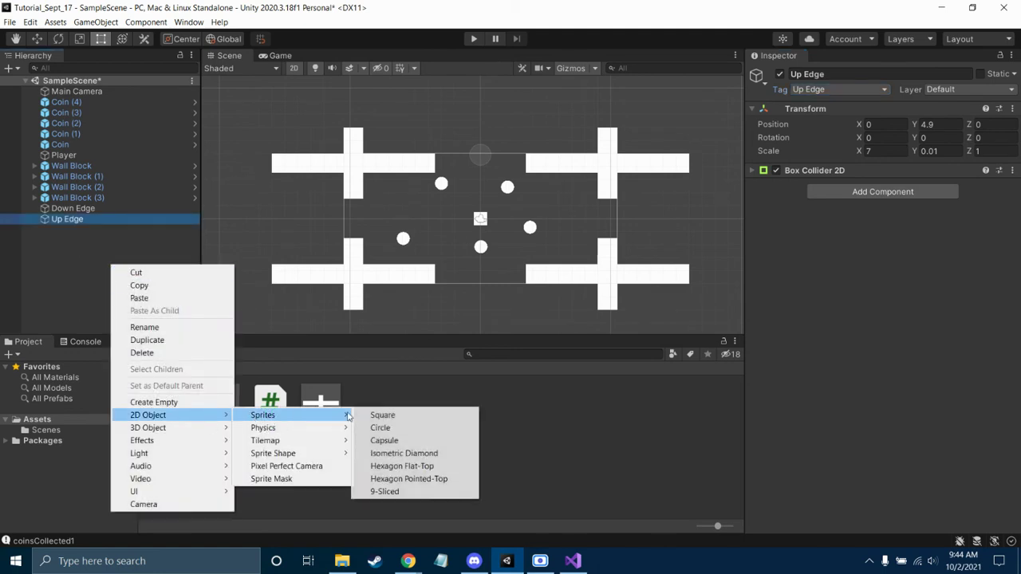
{"action": "left_click", "coordinate": [372, 417]}
{"action": "left_click", "coordinate": [826, 73]}
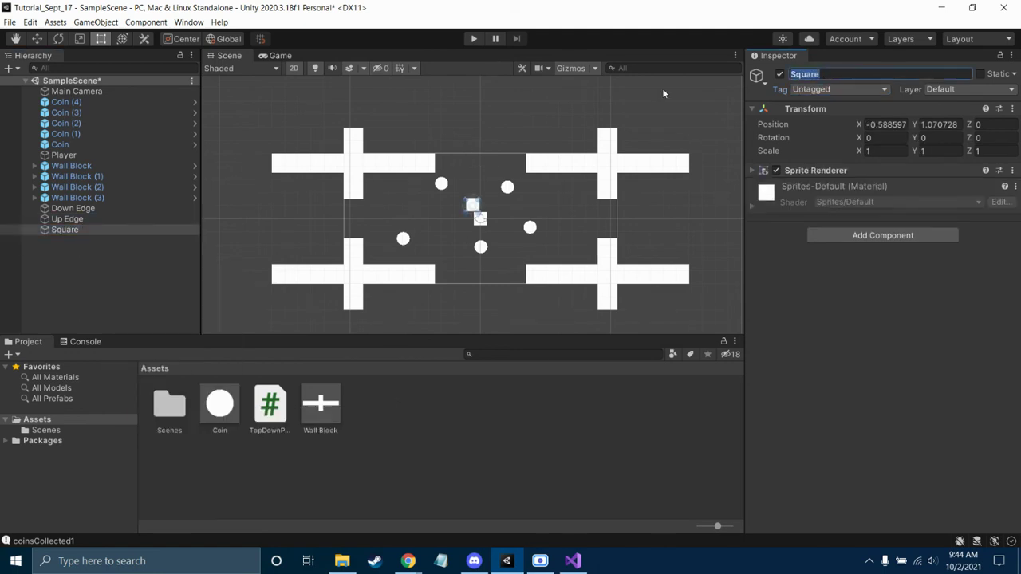
{"action": "type", "text": "Left Edge"}
{"action": "key", "text": "Return"}
Step: Position Left Edge at X -10.3 and Y 0, in the gap between the two left wall blocks
{"action": "left_click", "coordinate": [898, 124]}
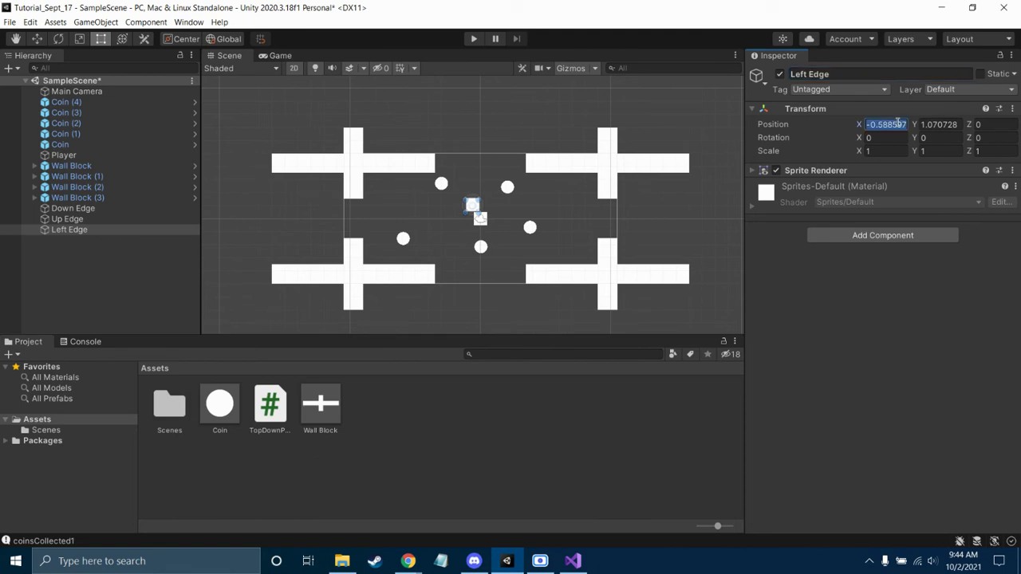
{"action": "type", "text": "-10.3"}
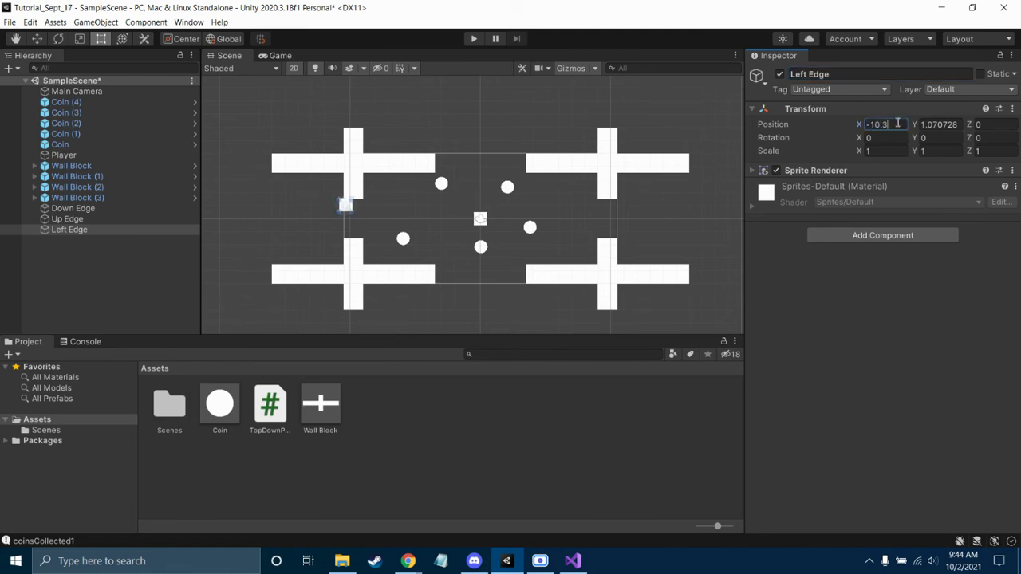
{"action": "left_click", "coordinate": [950, 125]}
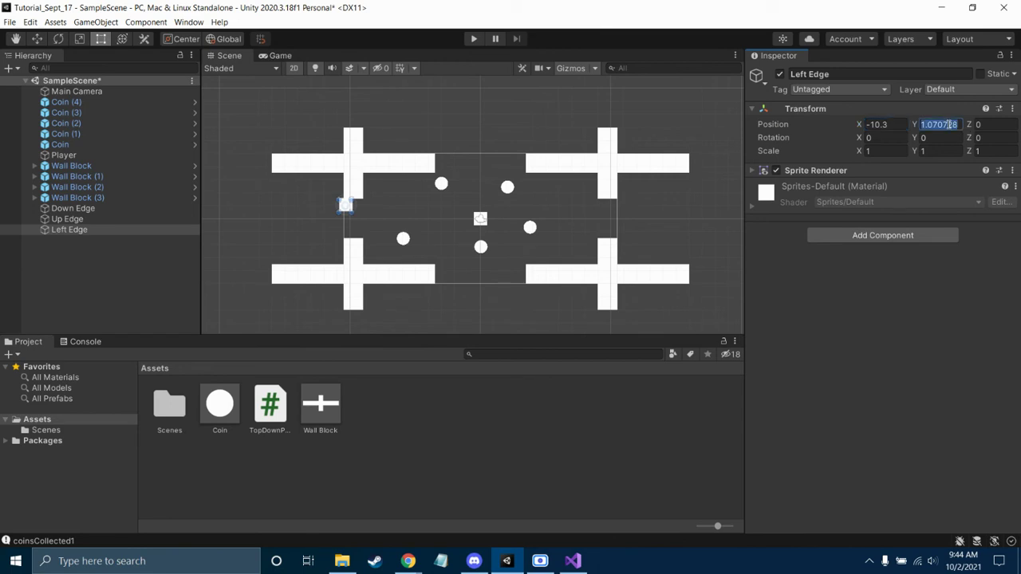
{"action": "type", "text": "0"}
Step: Set Left Edge's scale to X 0.01 and Y 3 so it spans the left gap as a thin strip
{"action": "left_click", "coordinate": [886, 152]}
{"action": "double_click", "coordinate": [886, 151]}
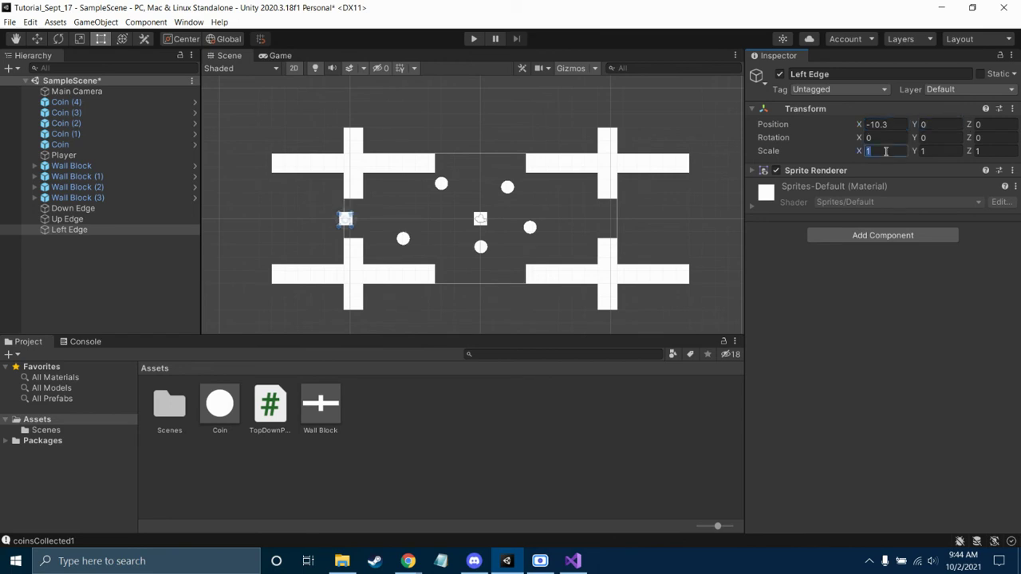
{"action": "type", "text": ".01"}
{"action": "left_click", "coordinate": [929, 150]}
{"action": "double_click", "coordinate": [929, 150]}
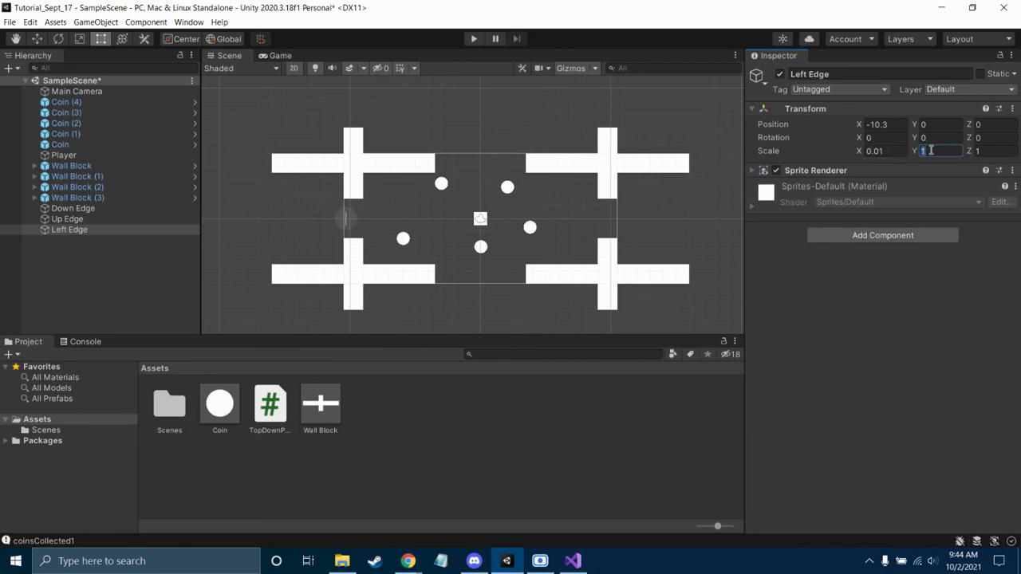
{"action": "type", "text": "3"}
{"action": "scroll", "coordinate": [335, 240], "scroll_direction": "up", "scroll_amount": 3}
{"action": "scroll", "coordinate": [341, 235], "scroll_direction": "up", "scroll_amount": 3}
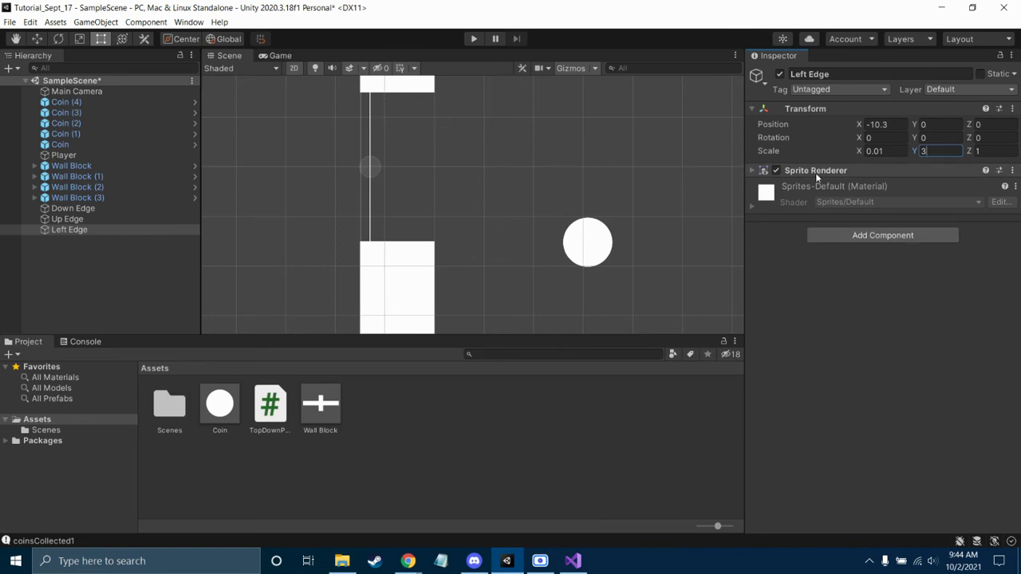
Step: Add a Box Collider 2D to Left Edge and remove its Sprite Renderer
{"action": "left_click", "coordinate": [882, 237]}
{"action": "left_click", "coordinate": [877, 296]}
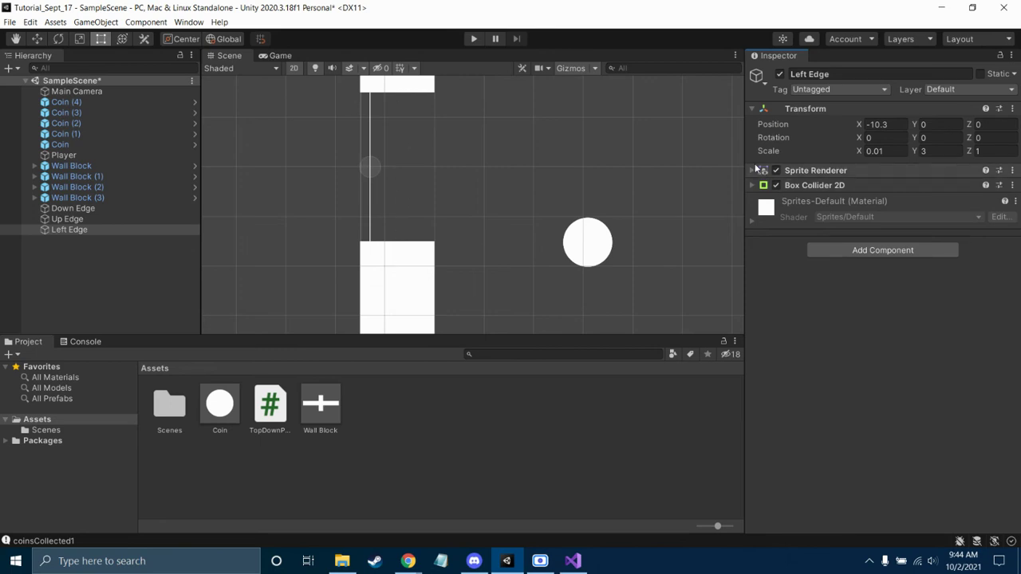
{"action": "right_click", "coordinate": [820, 171]}
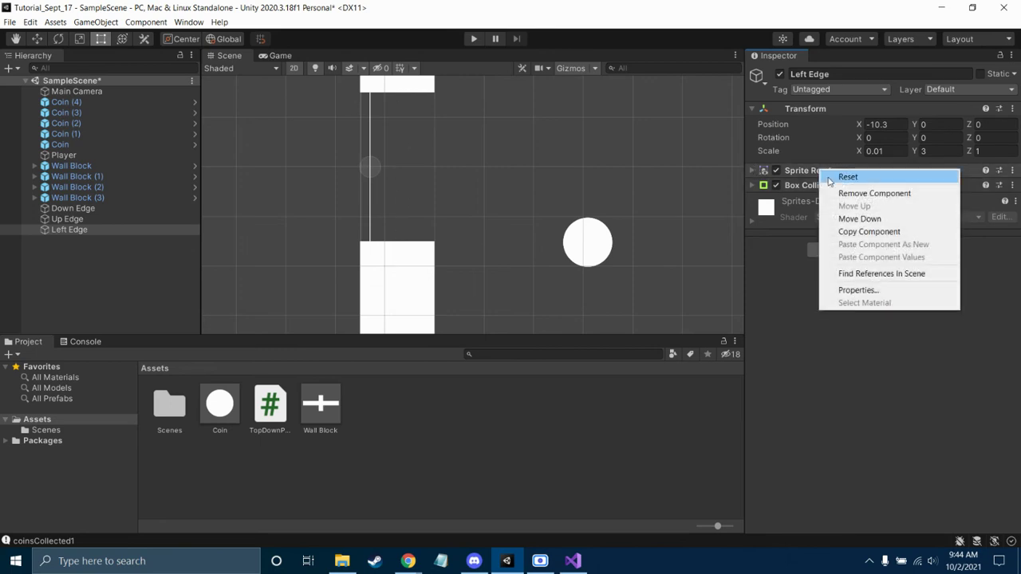
{"action": "left_click", "coordinate": [853, 194]}
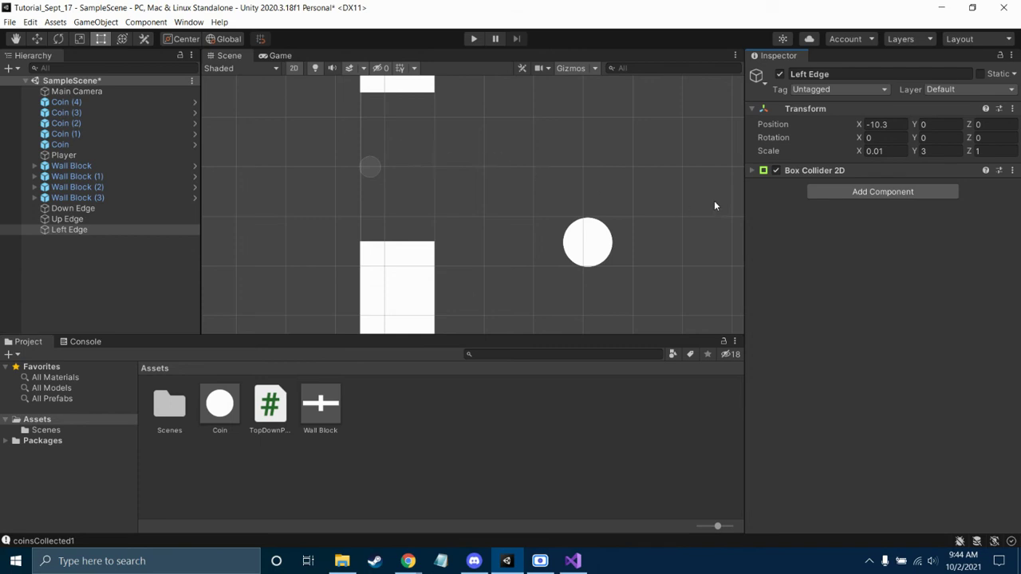
{"action": "left_click", "coordinate": [786, 171]}
{"action": "scroll", "coordinate": [483, 145], "scroll_direction": "down", "scroll_amount": 8}
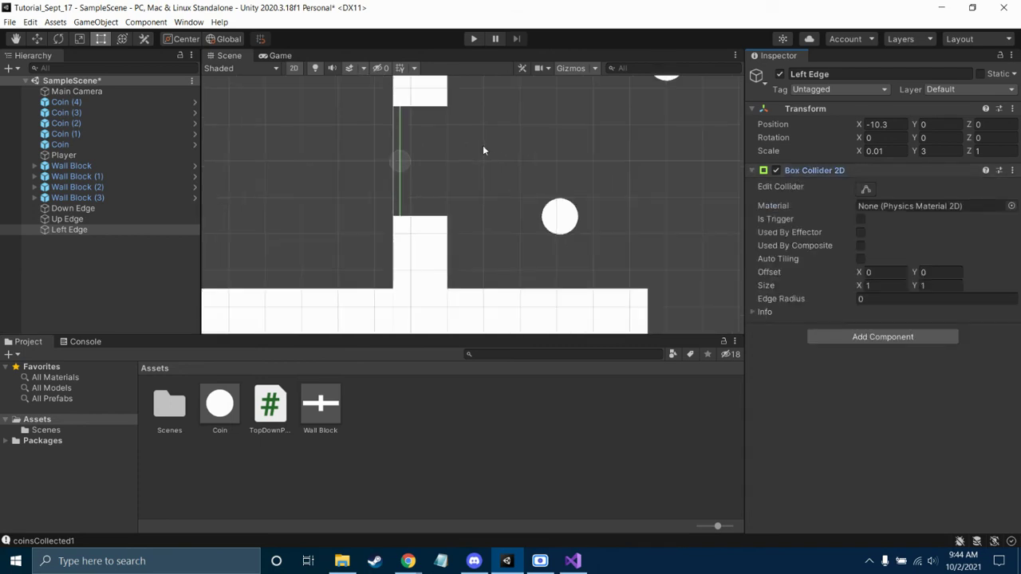
{"action": "middle_click_drag", "start_coordinate": [588, 157], "coordinate": [458, 191]}
{"action": "scroll", "coordinate": [417, 137], "scroll_direction": "down", "scroll_amount": 2}
{"action": "scroll", "coordinate": [473, 179], "scroll_direction": "down", "scroll_amount": 1}
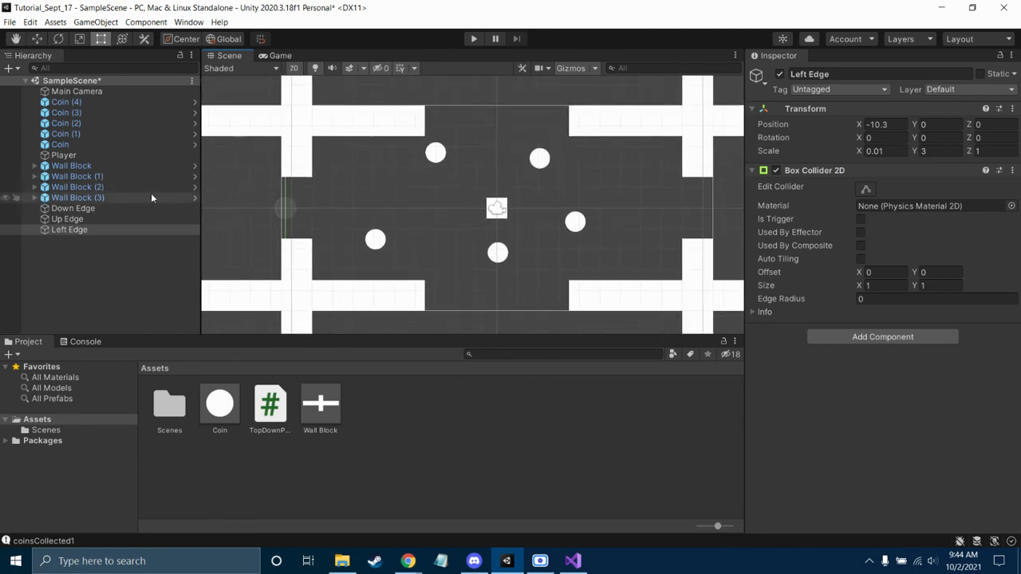
Step: Duplicate the Left Edge object and rename the copy as Right Edge
{"action": "left_click", "coordinate": [96, 210]}
{"action": "left_click", "coordinate": [98, 220]}
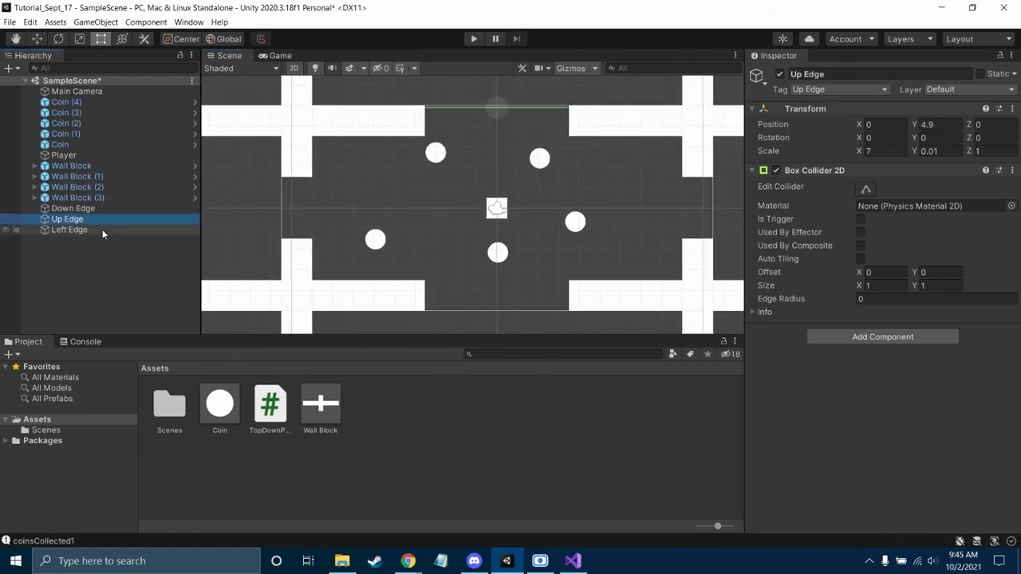
{"action": "left_click", "coordinate": [99, 230]}
{"action": "right_click", "coordinate": [98, 232]}
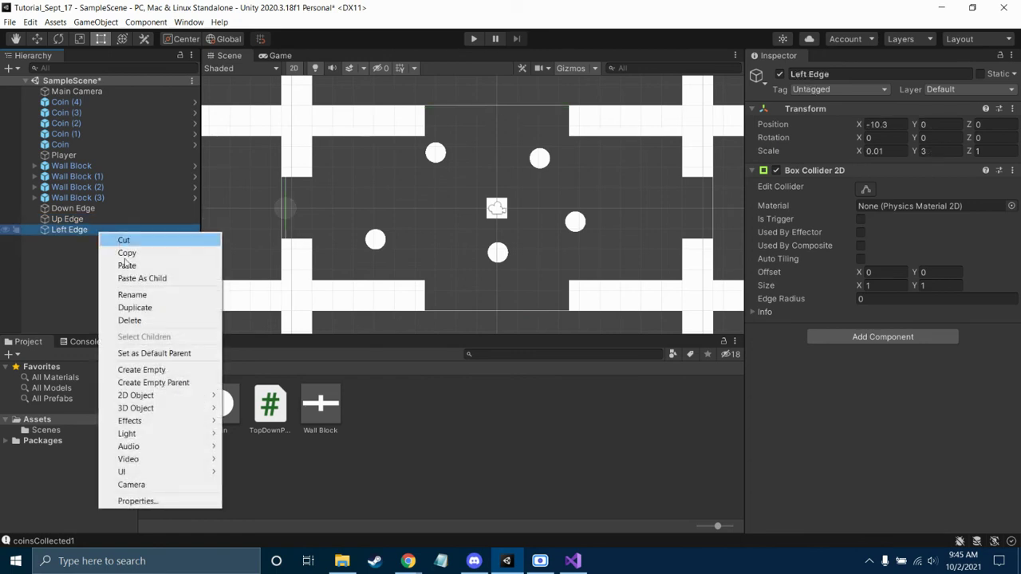
{"action": "left_click", "coordinate": [136, 309]}
{"action": "left_click", "coordinate": [849, 73]}
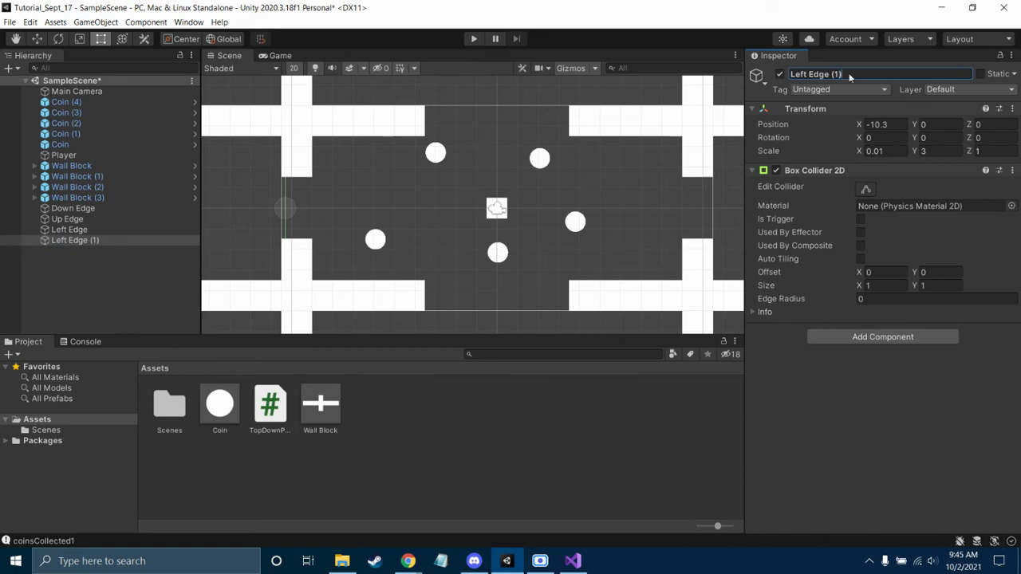
{"action": "key", "text": "BackSpace"}
{"action": "key", "text": "BackSpace"}
{"action": "key", "text": "BackSpace"}
{"action": "key", "text": "BackSpace"}
{"action": "key", "text": "BackSpace"}
{"action": "key", "text": "BackSpace"}
{"action": "key", "text": "BackSpace"}
{"action": "key", "text": "BackSpace"}
{"action": "key", "text": "BackSpace"}
{"action": "key", "text": "BackSpace"}
{"action": "key", "text": "BackSpace"}
{"action": "key", "text": "BackSpace"}
{"action": "type", "text": "Right Edge"}
{"action": "key", "text": "Return"}
Step: Assign the Right Edge tag to Right Edge and the Left Edge tag to Left Edge
{"action": "left_click", "coordinate": [854, 91]}
{"action": "left_click", "coordinate": [835, 244]}
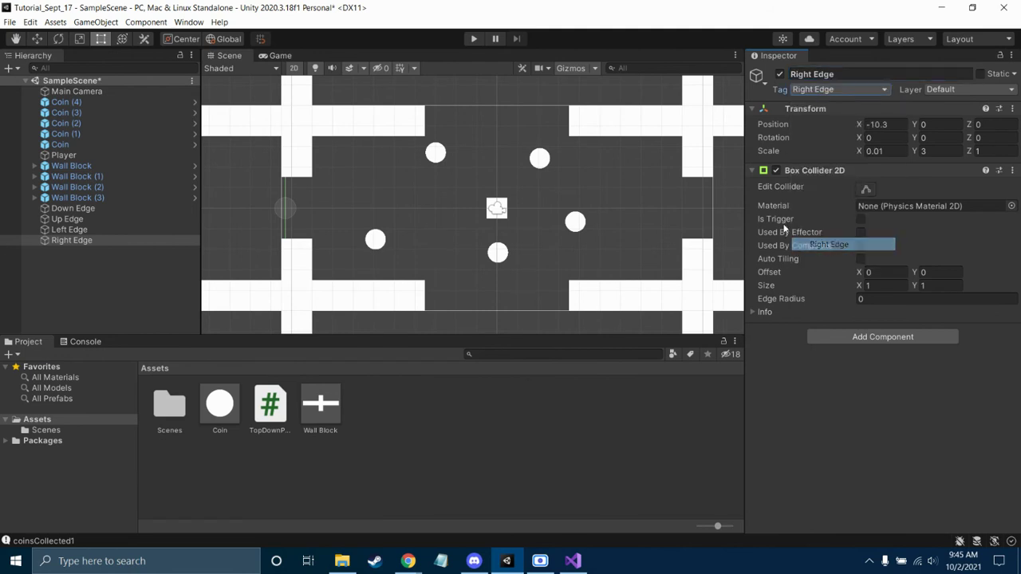
{"action": "left_click", "coordinate": [86, 230]}
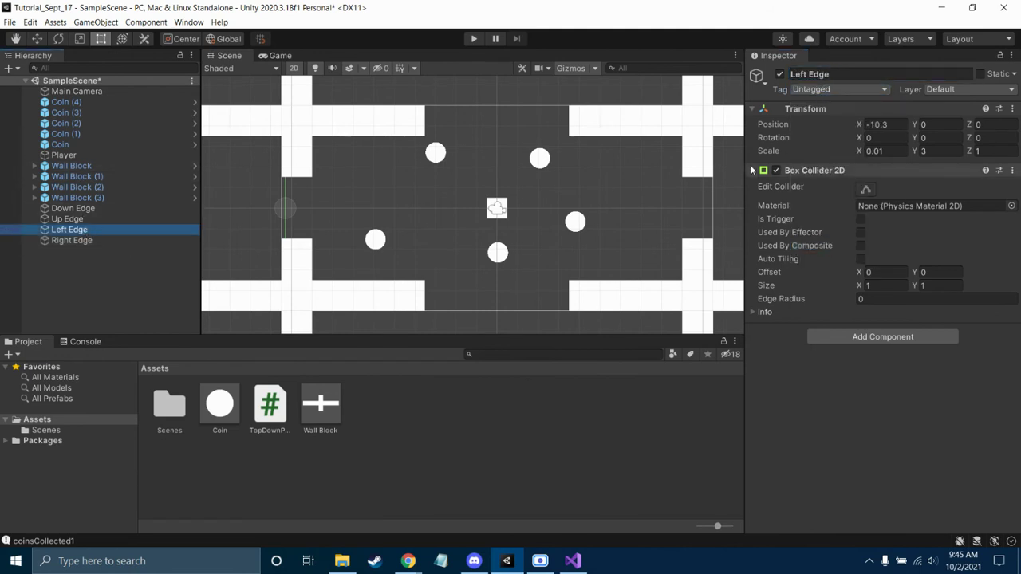
{"action": "left_click", "coordinate": [815, 94]}
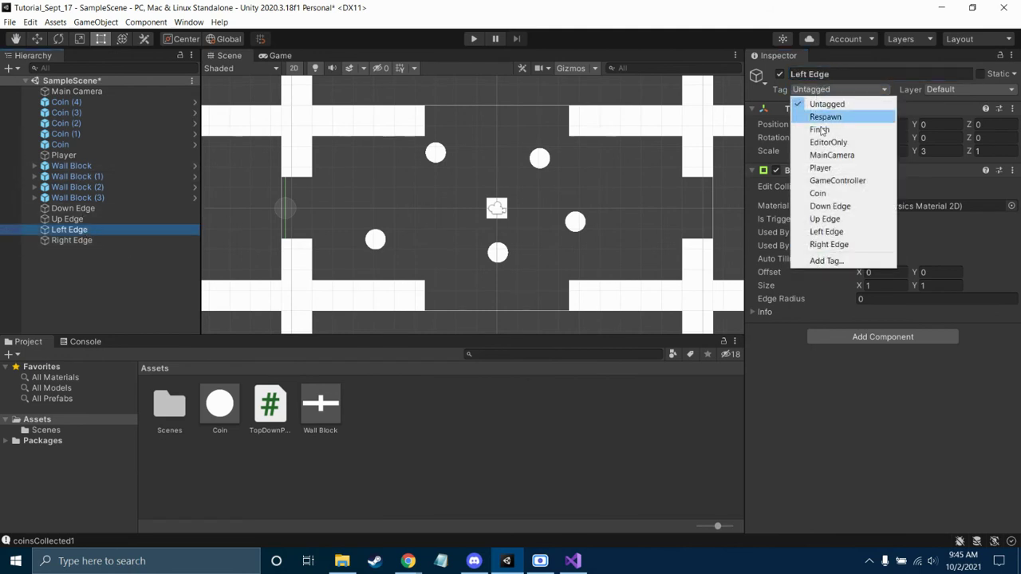
{"action": "left_click", "coordinate": [828, 231]}
{"action": "left_click", "coordinate": [76, 208]}
{"action": "left_click", "coordinate": [80, 218]}
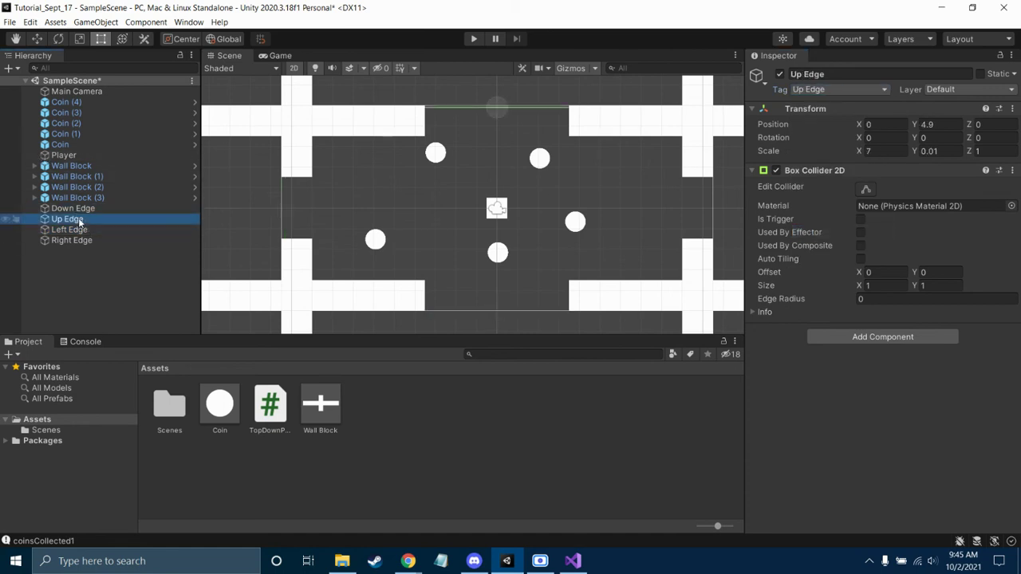
Step: Set Right Edge's X position to 10.3, placing it in the gap between the two right wall blocks
{"action": "left_click", "coordinate": [84, 240]}
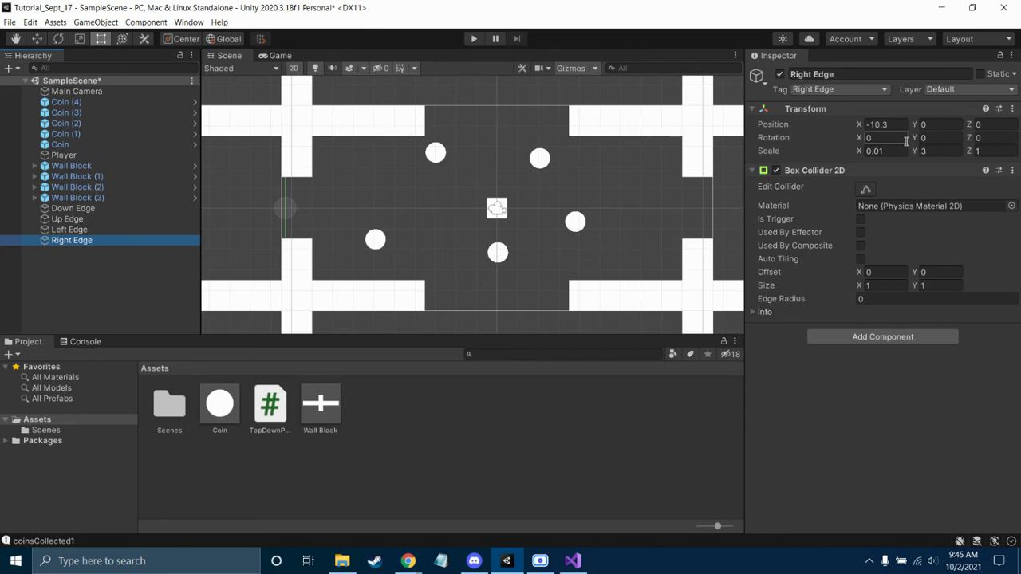
{"action": "left_click", "coordinate": [882, 124]}
{"action": "left_click", "coordinate": [871, 124]}
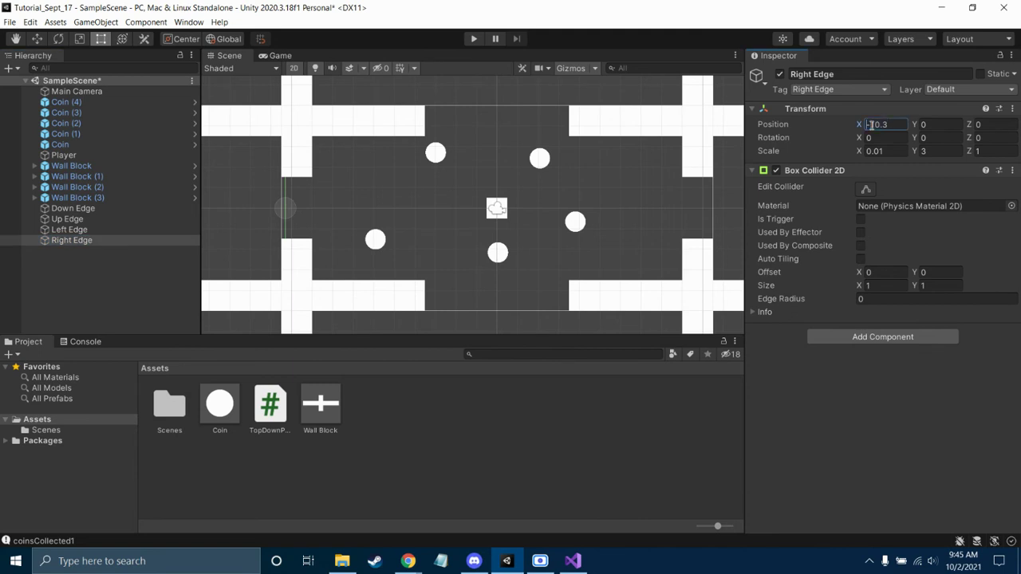
{"action": "key", "text": "BackSpace"}
{"action": "left_click", "coordinate": [551, 211]}
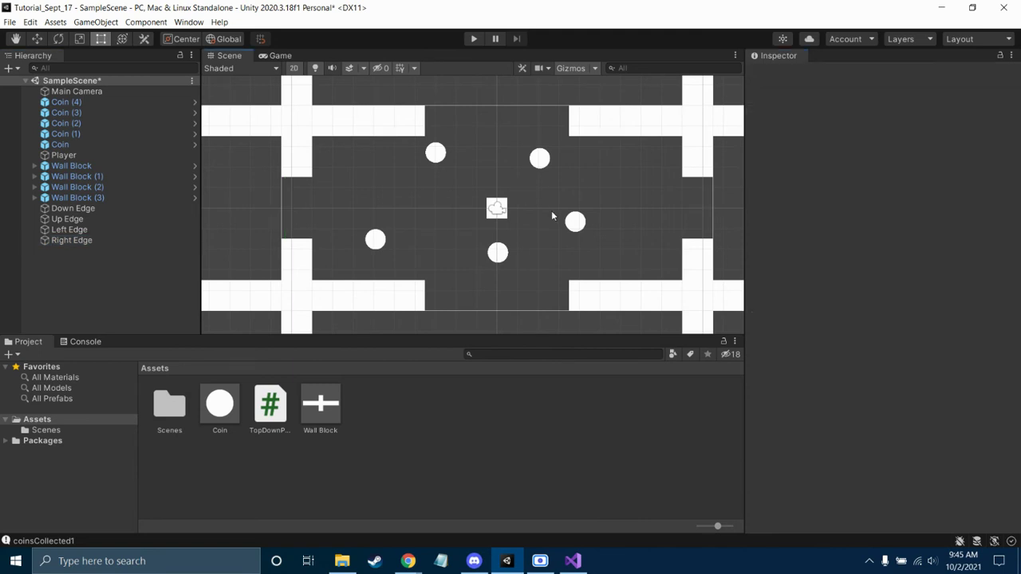
Step: Create an empty object at the root of the scene and name it Edge Detectors
{"action": "right_click", "coordinate": [72, 260]}
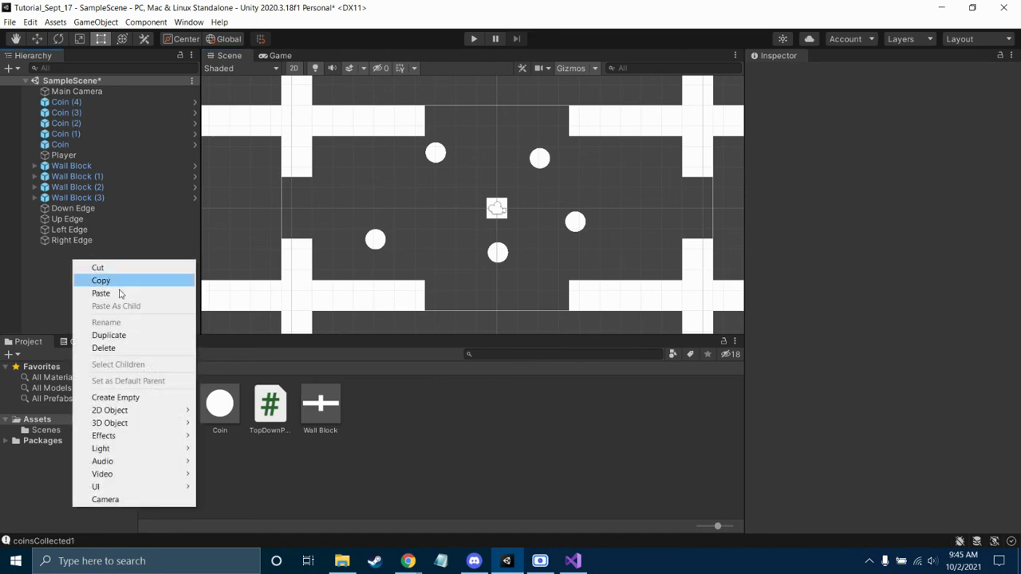
{"action": "left_click", "coordinate": [147, 395]}
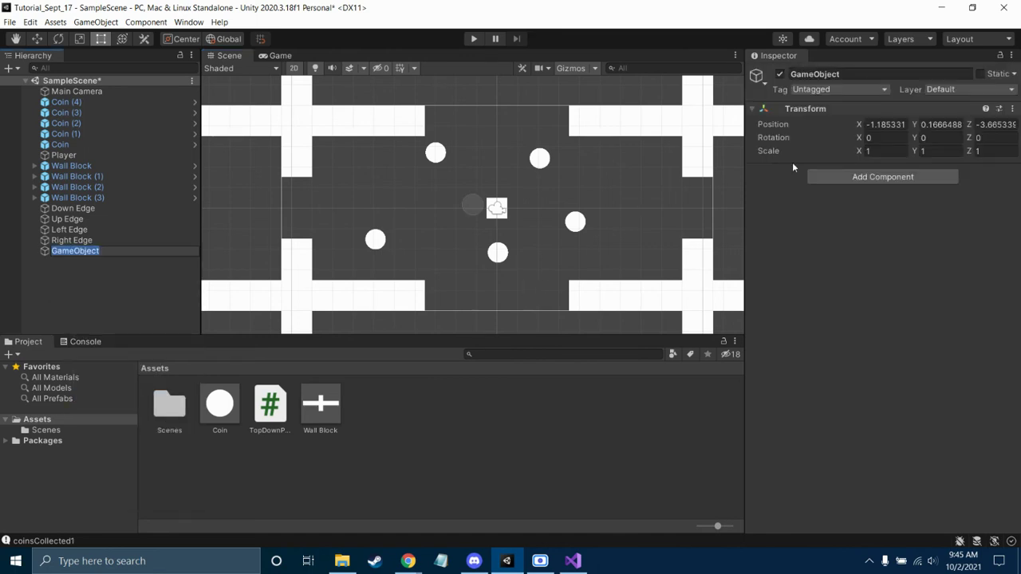
{"action": "type", "text": "Edg"}
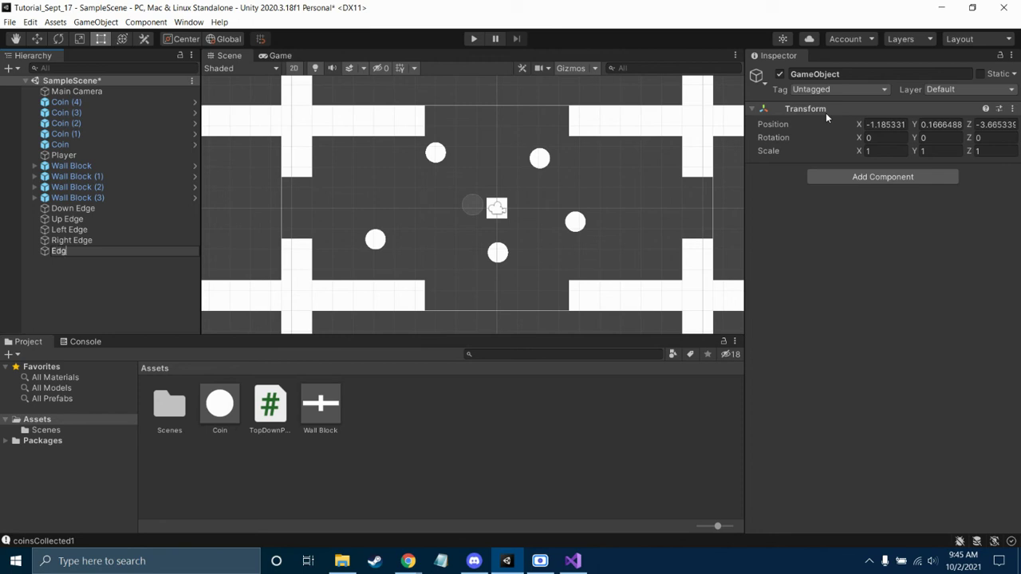
{"action": "type", "text": "e Detectors"}
{"action": "key", "text": "Return"}
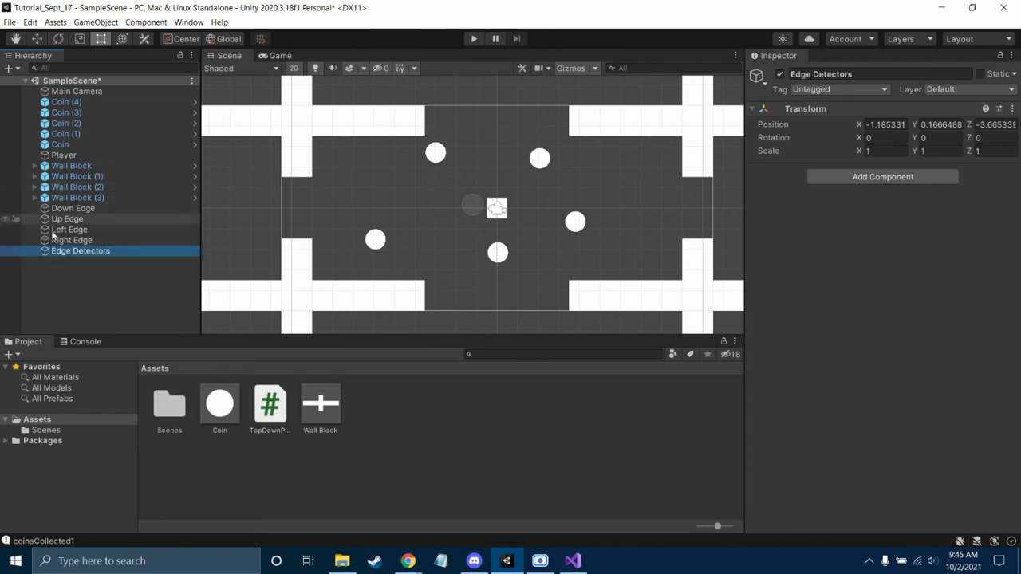
Step: Make the Down, Up, Left and Right Edge objects children of Edge Detectors and collapse the group
{"action": "left_click", "coordinate": [67, 240]}
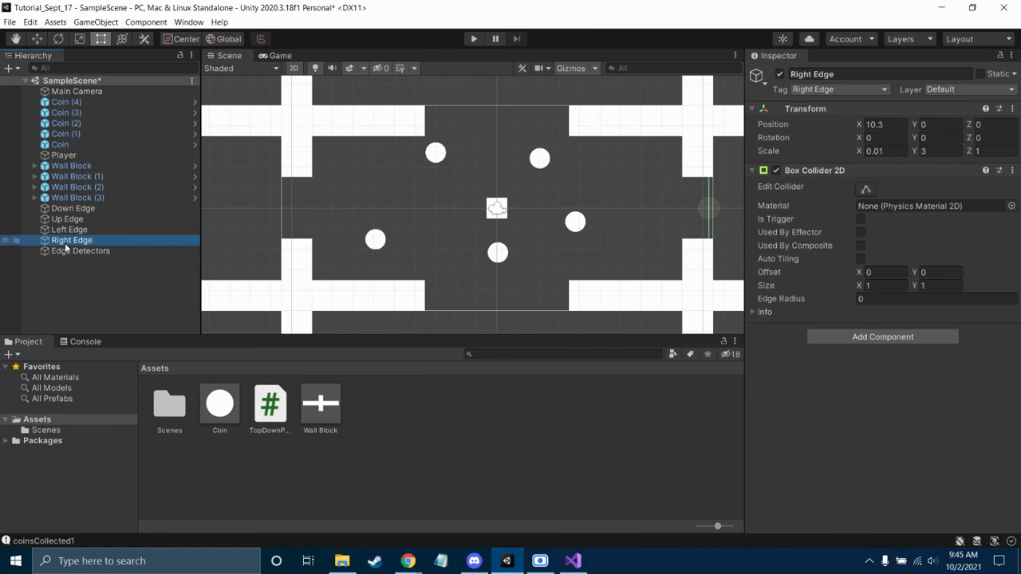
{"action": "key", "text": "shift+Up"}
{"action": "key", "text": "shift+Up"}
{"action": "key", "text": "shift+Up"}
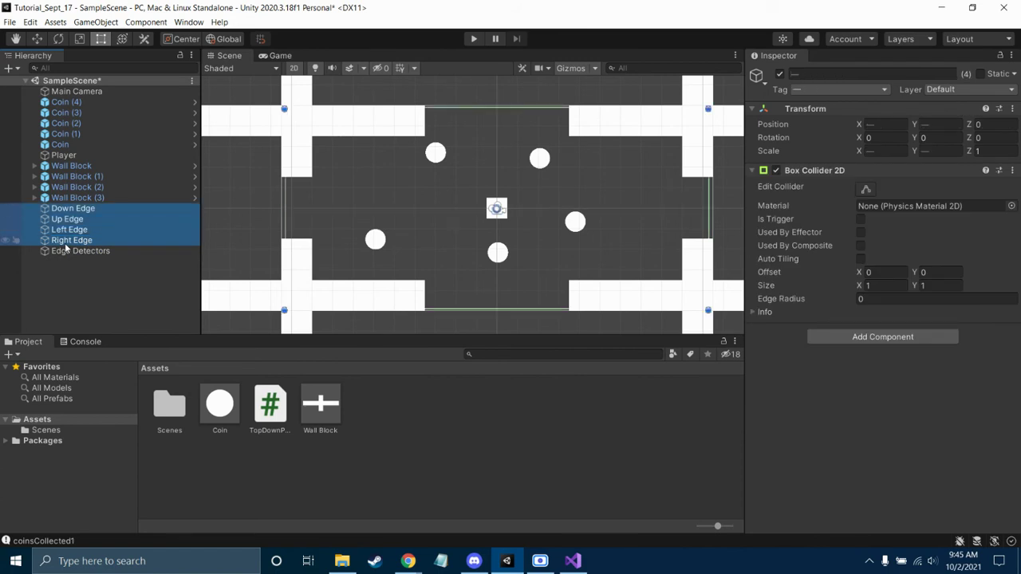
{"action": "left_click_drag", "start_coordinate": [64, 216], "coordinate": [83, 254]}
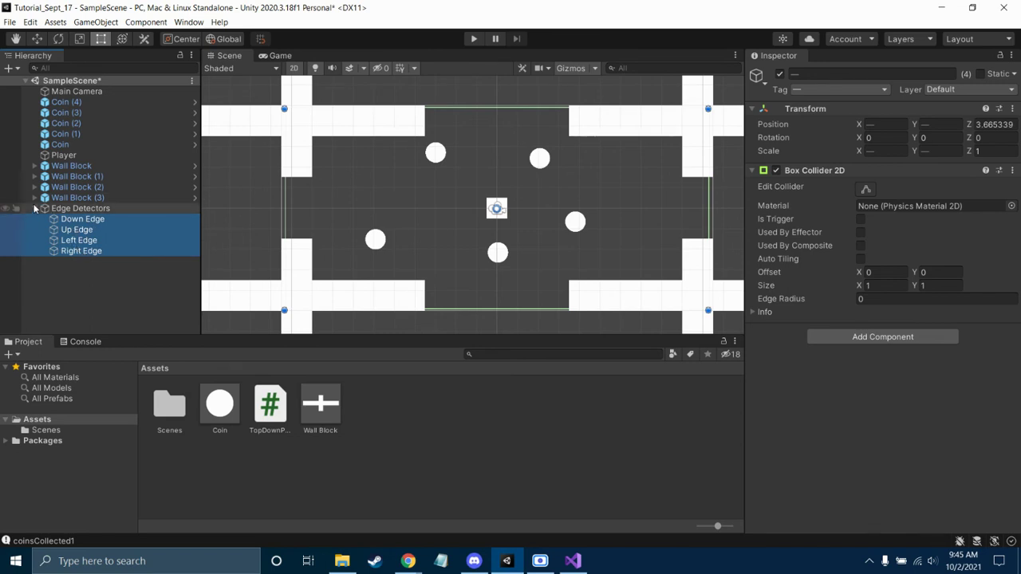
{"action": "left_click", "coordinate": [34, 208]}
{"action": "left_click", "coordinate": [67, 247]}
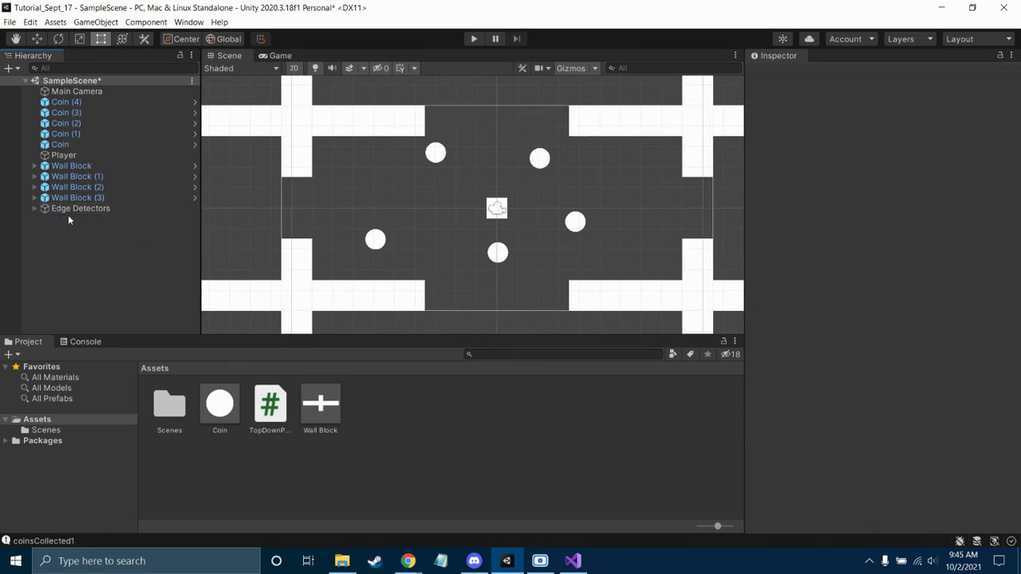
Step: Make the Edge Detectors group a child of Main Camera
{"action": "left_click", "coordinate": [72, 209]}
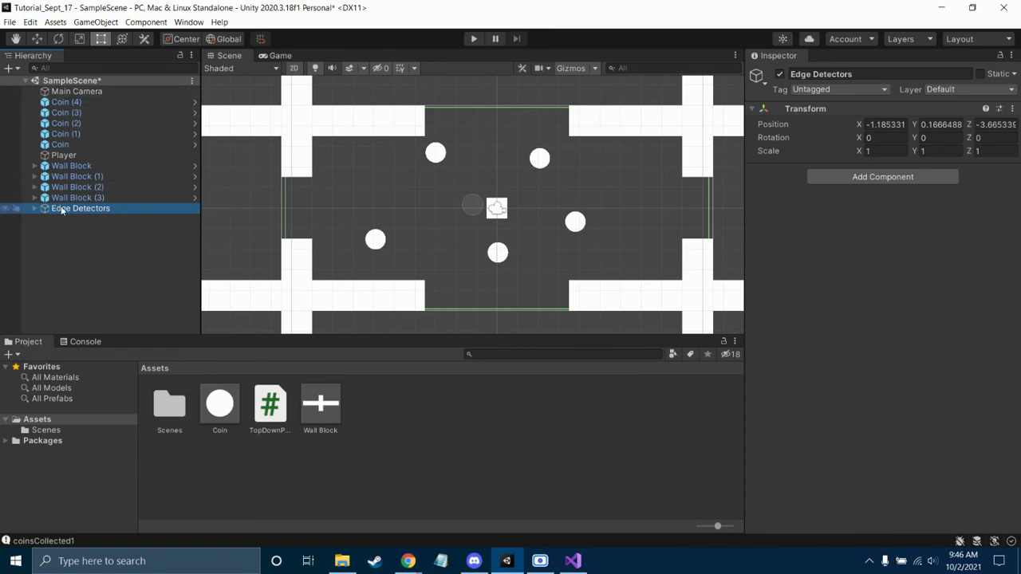
{"action": "left_click_drag", "start_coordinate": [64, 209], "coordinate": [83, 90]}
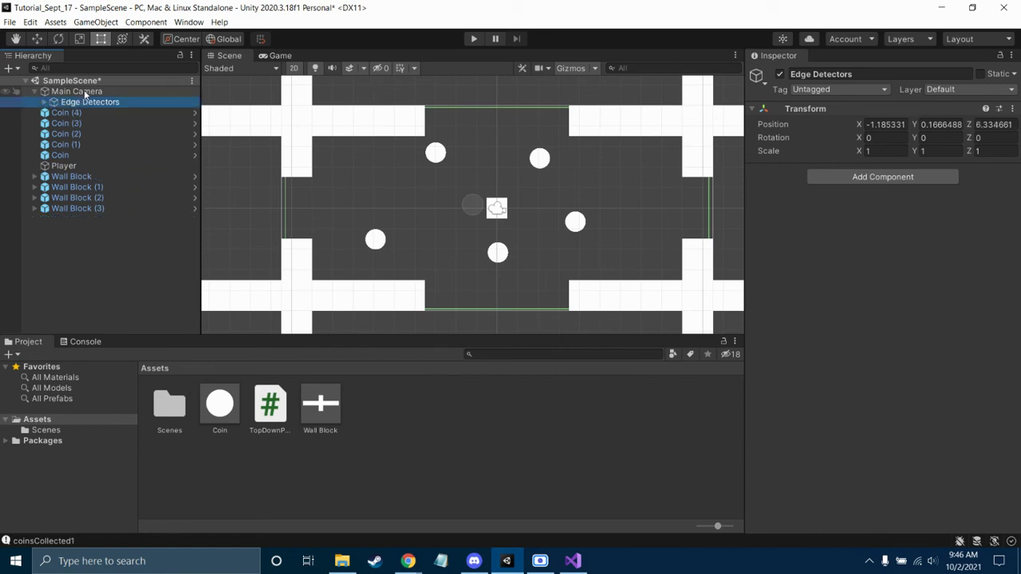
{"action": "left_click", "coordinate": [100, 242]}
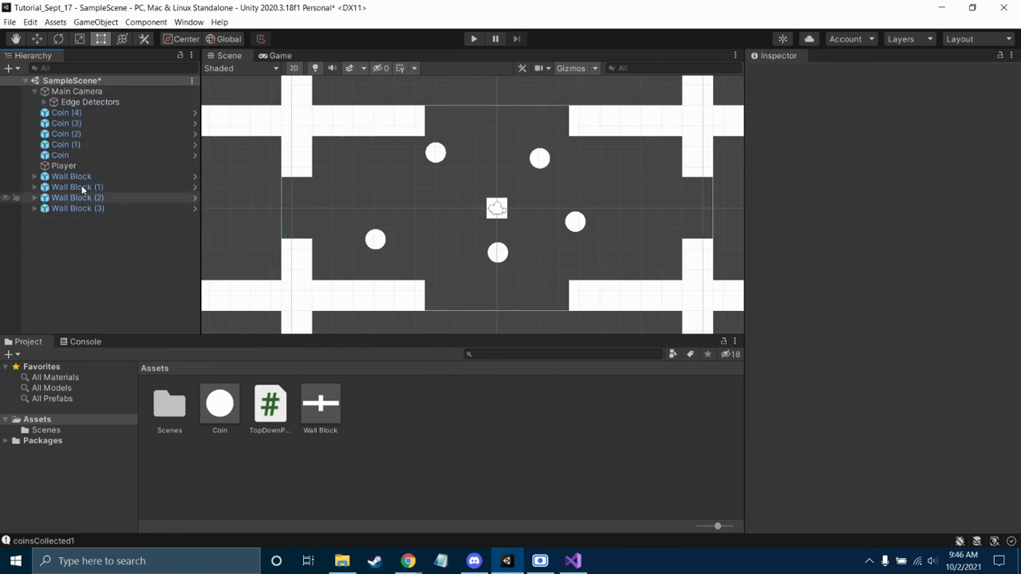
{"action": "left_click", "coordinate": [35, 91]}
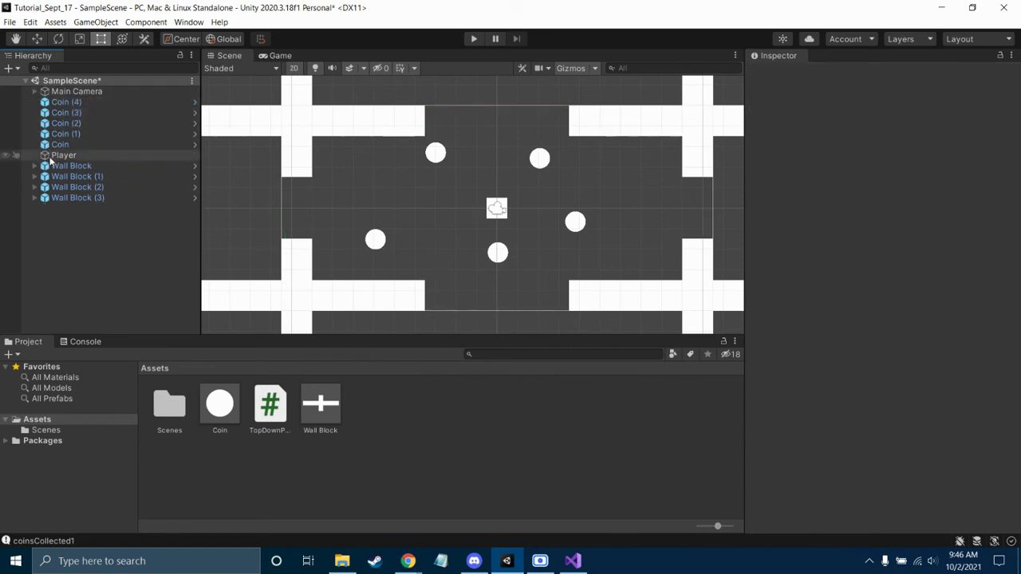
{"action": "left_click", "coordinate": [34, 91]}
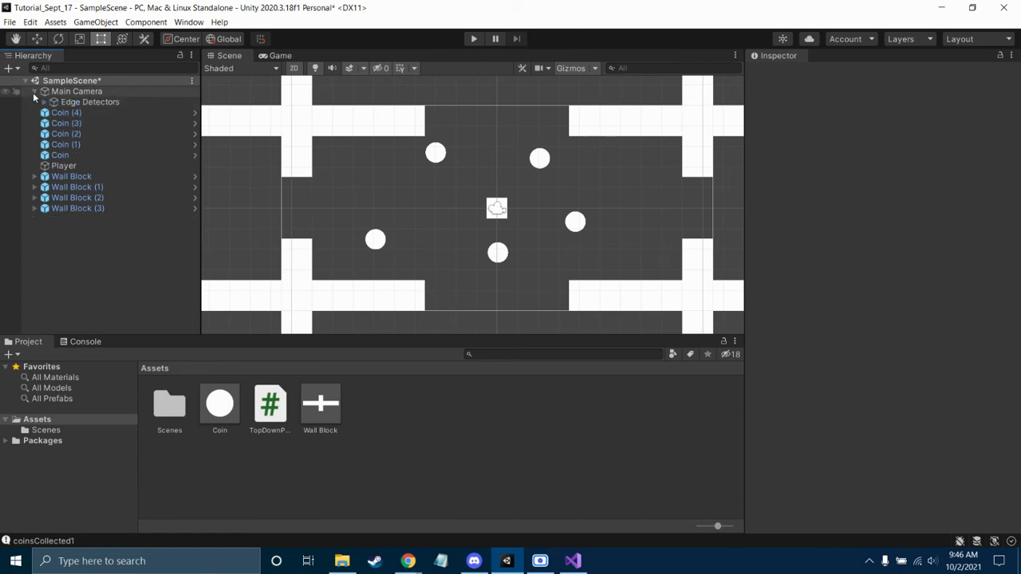
{"action": "left_click", "coordinate": [34, 91]}
{"action": "left_click", "coordinate": [33, 91]}
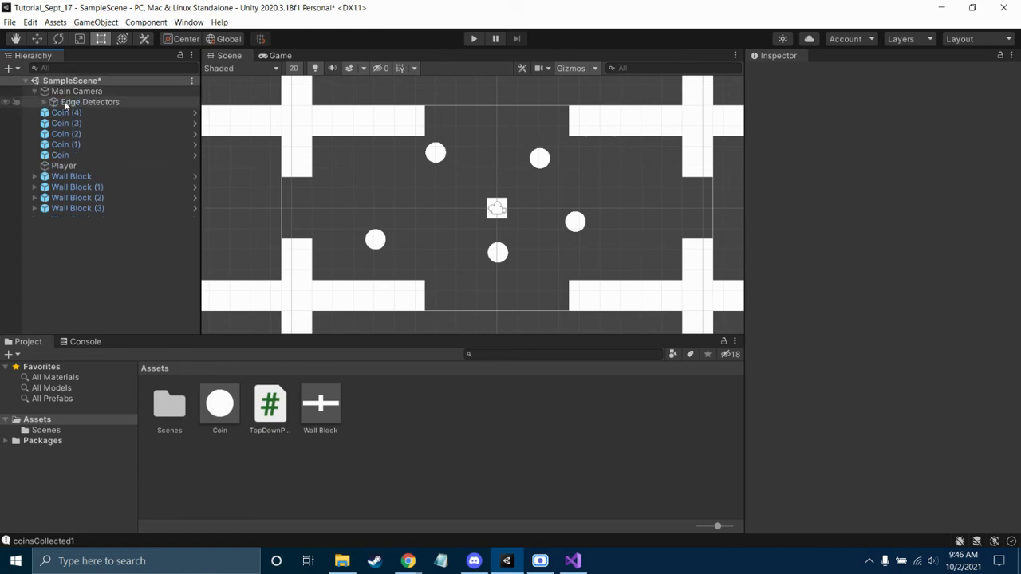
Step: Try changing Main Camera's X position to test how the attached Edge Detectors move with it
{"action": "left_click", "coordinate": [69, 103]}
{"action": "left_click", "coordinate": [66, 95]}
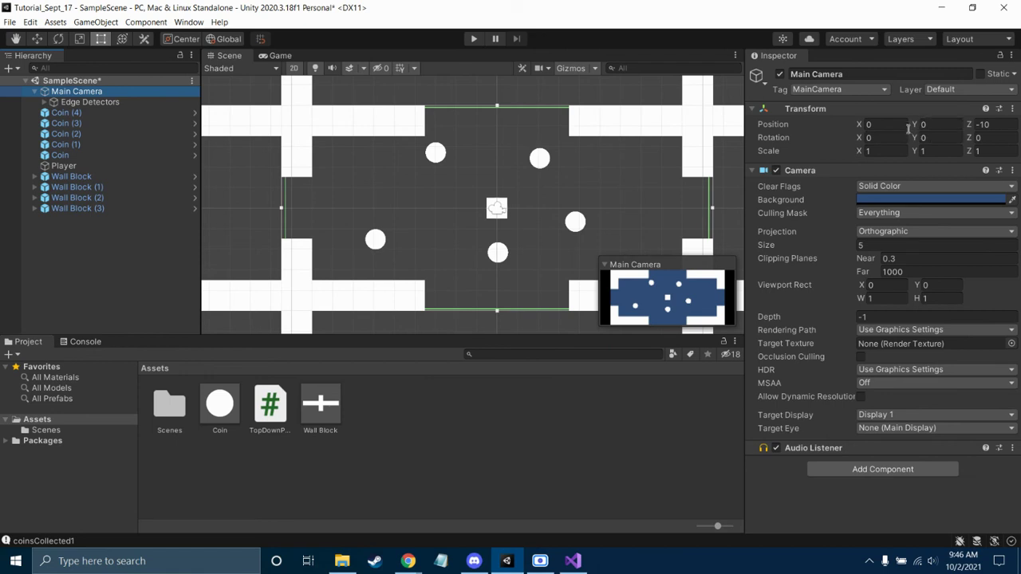
{"action": "left_click", "coordinate": [859, 122]}
{"action": "type", "text": "5"}
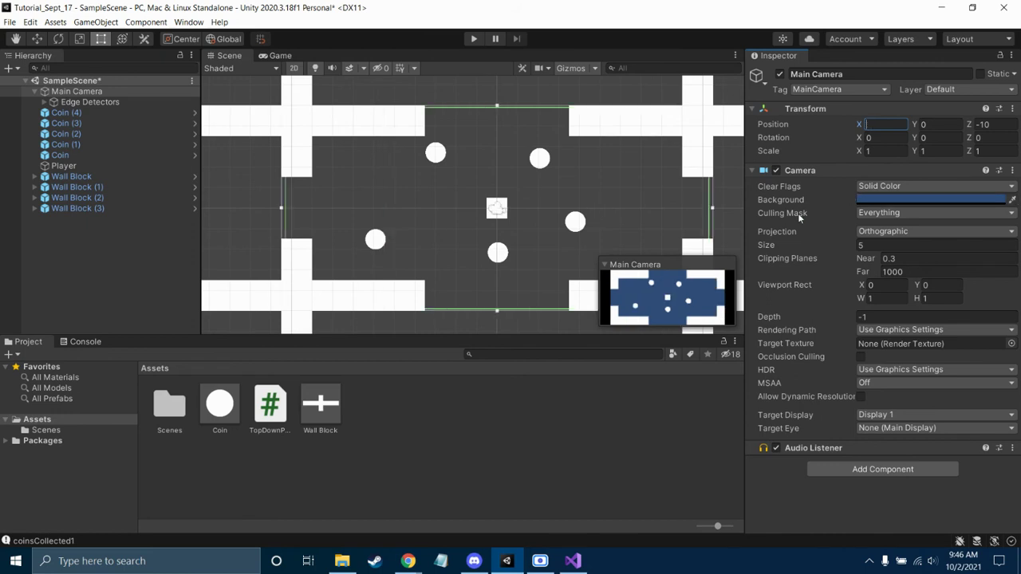
{"action": "left_click", "coordinate": [468, 259]}
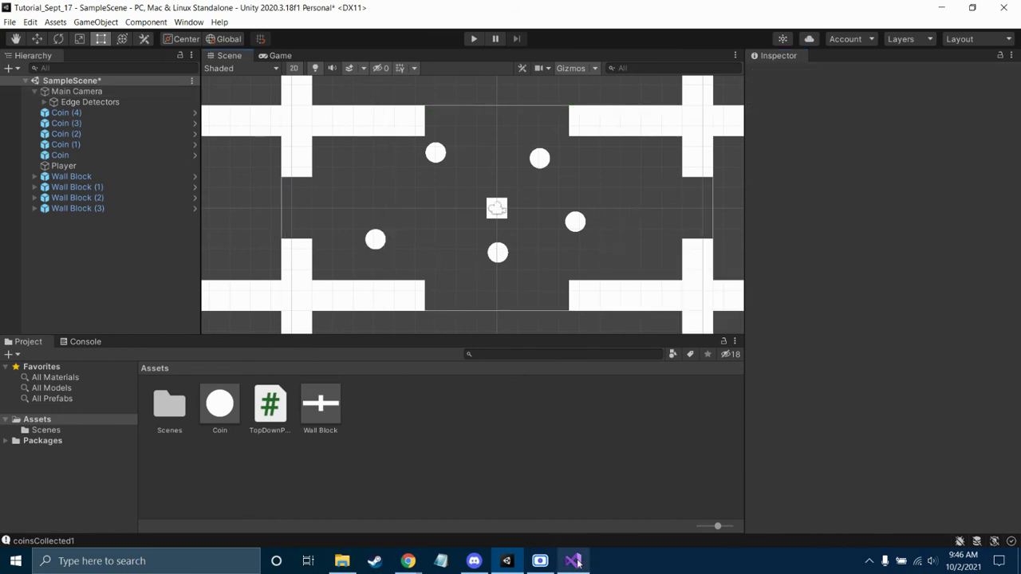
Step: Switch to Visual Studio and, after the Coin check in OnTriggerEnter2D, add an if condition comparing other.gameObject's tag with "Left Edge"
{"action": "mouse_move", "coordinate": [576, 562]}
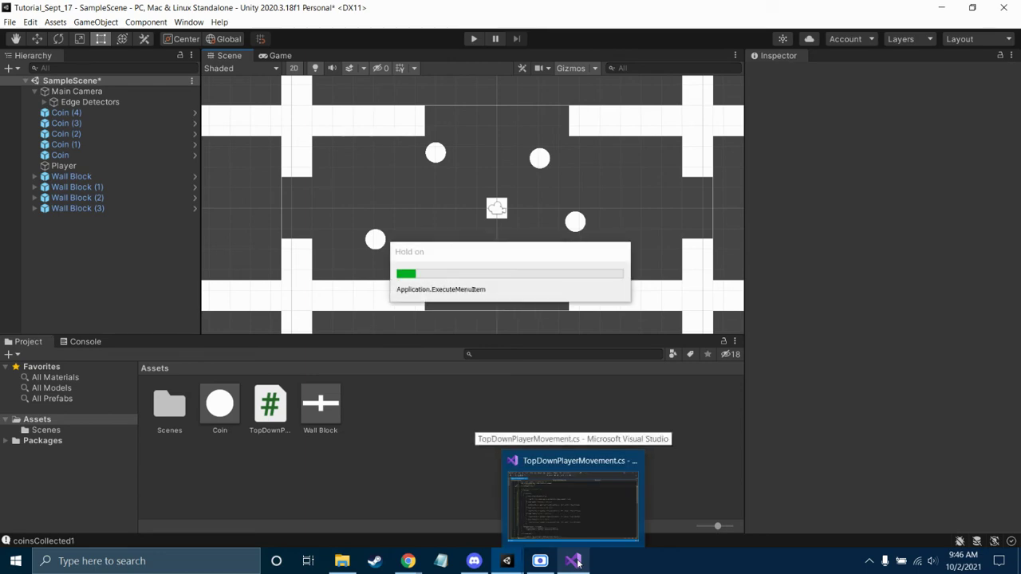
{"action": "left_click", "coordinate": [576, 561]}
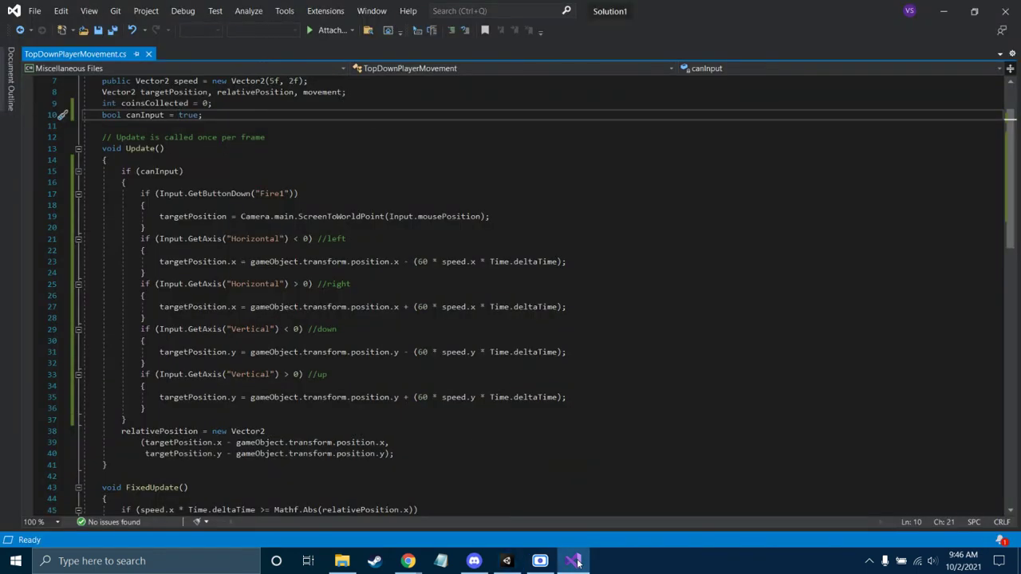
{"action": "scroll", "coordinate": [211, 298], "scroll_direction": "down", "scroll_amount": 12}
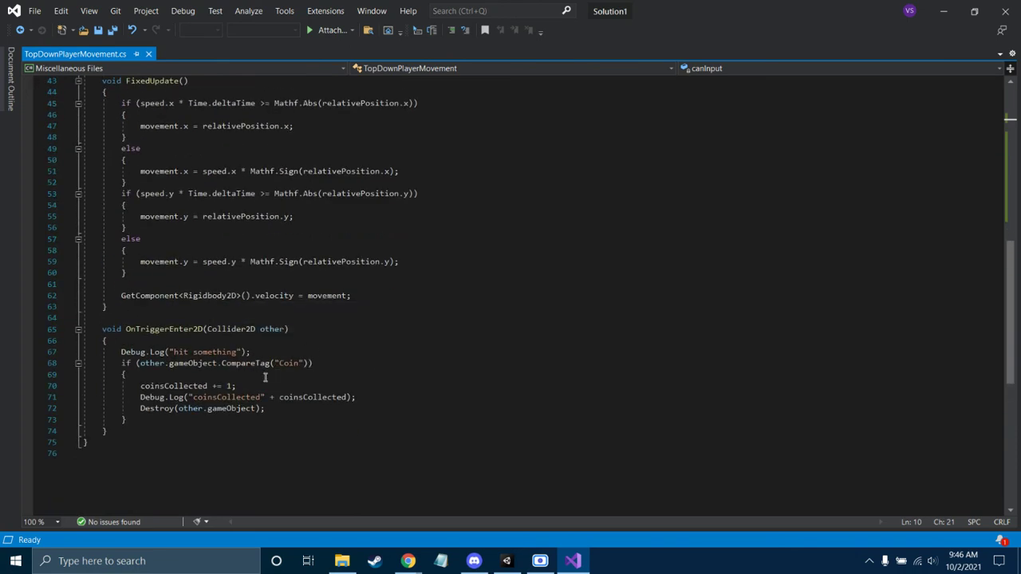
{"action": "left_click", "coordinate": [138, 419]}
{"action": "key", "text": "Return"}
{"action": "key", "text": "Return"}
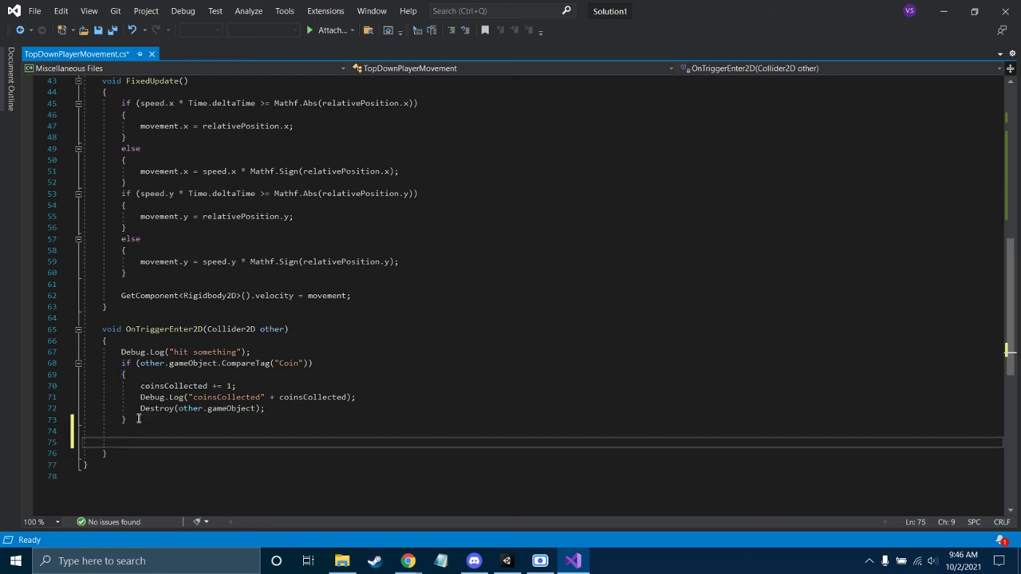
{"action": "type", "text": "if ("}
{"action": "type", "text": "other.game"}
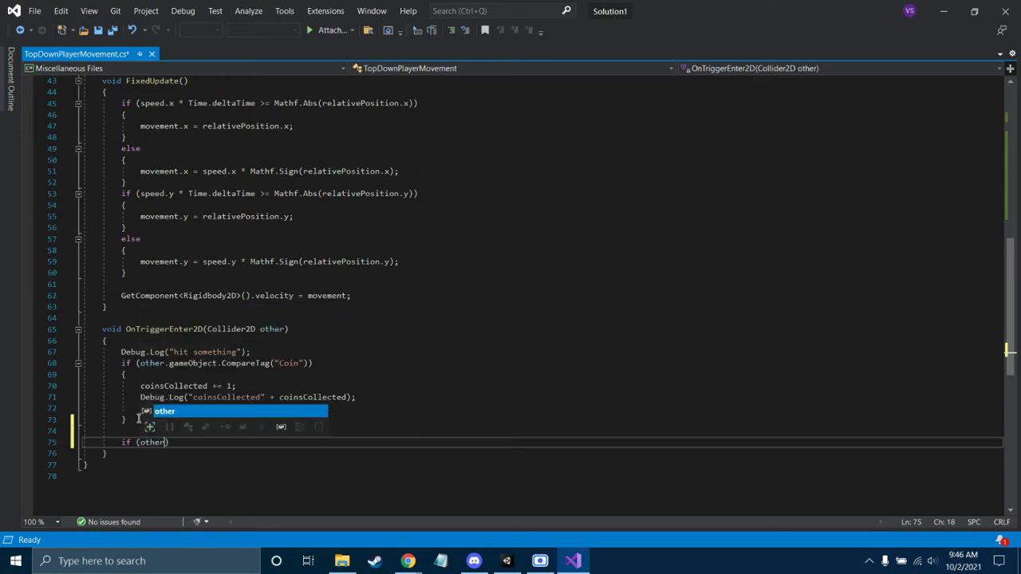
{"action": "type", "text": "Object.o"}
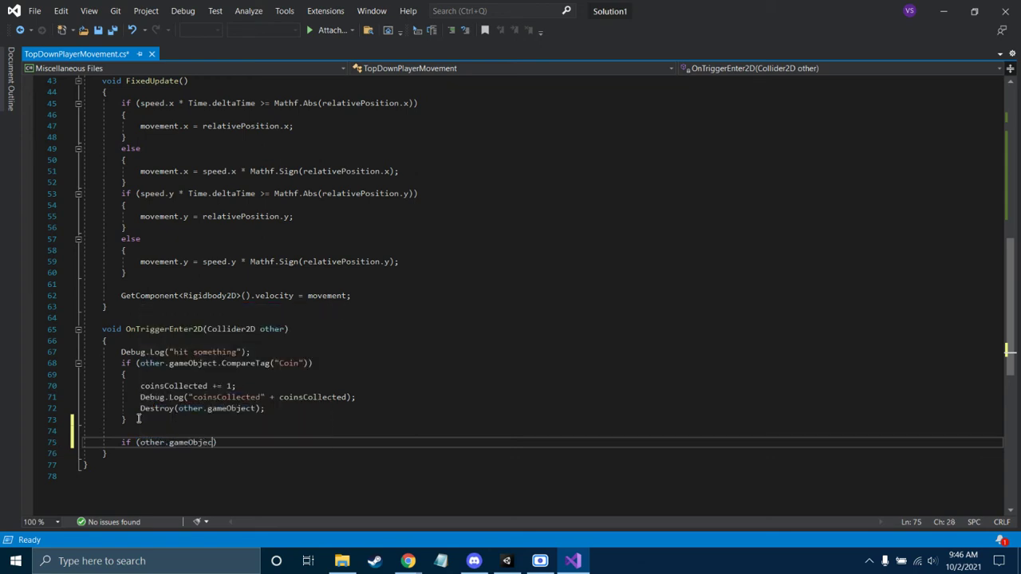
{"action": "type", "text": "ompareTag())"}
{"action": "key", "text": "Left"}
{"action": "key", "text": "Left"}
{"action": "type", "text": "\""}
{"action": "key", "text": "Left"}
{"action": "type", "text": "Left E"}
{"action": "type", "text": "dge"}
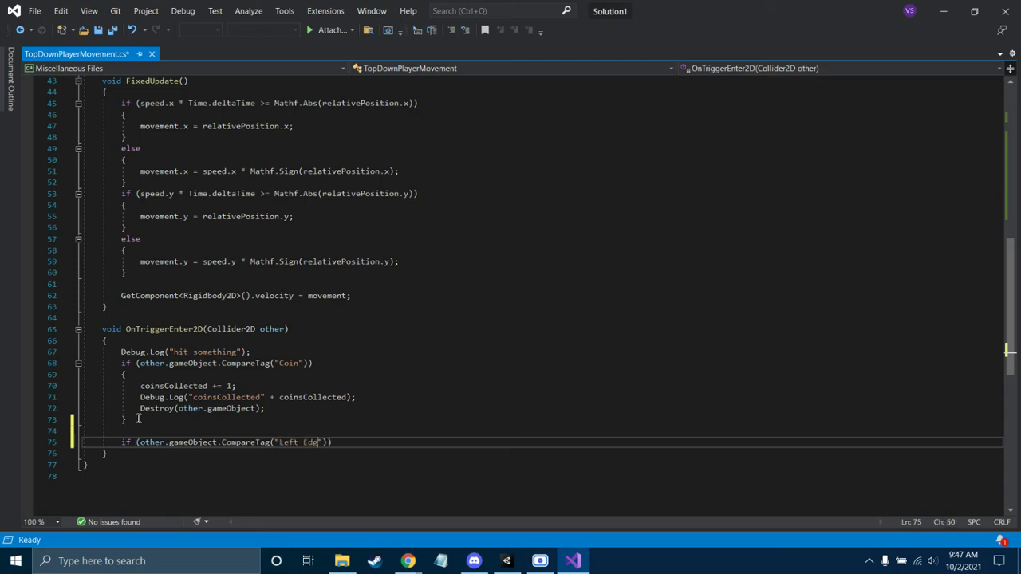
Step: Give the Left Edge condition a braced body that starts by setting canInput to false
{"action": "key", "text": "Right"}
{"action": "key", "text": "Right"}
{"action": "key", "text": "Right"}
{"action": "type", "text": "{"}
{"action": "key", "text": "Return"}
{"action": "key", "text": "Return"}
{"action": "key", "text": "Return"}
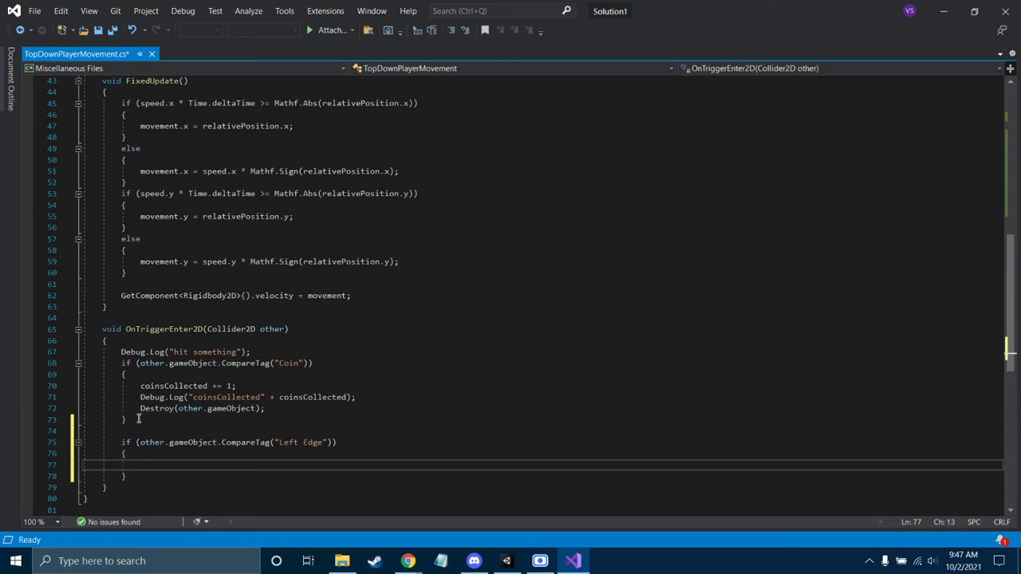
{"action": "type", "text": "can"}
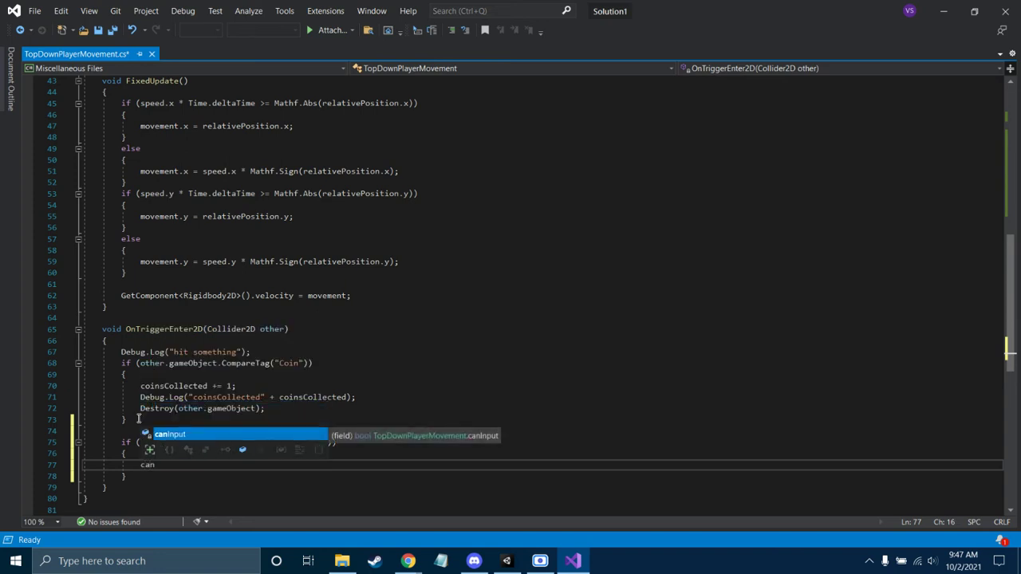
{"action": "type", "text": "Input = f"}
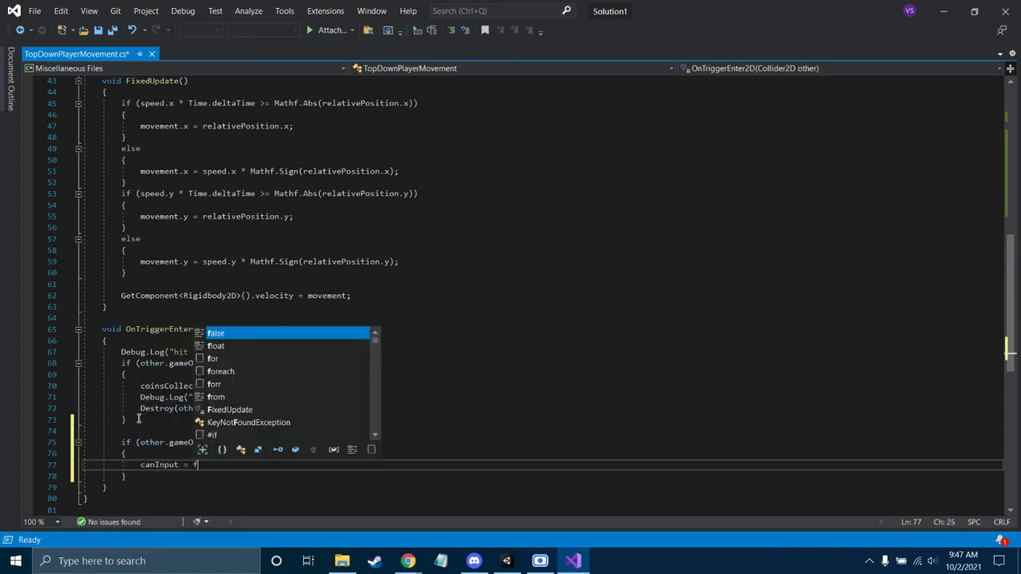
{"action": "type", "text": "alse;"}
{"action": "key", "text": "Return"}
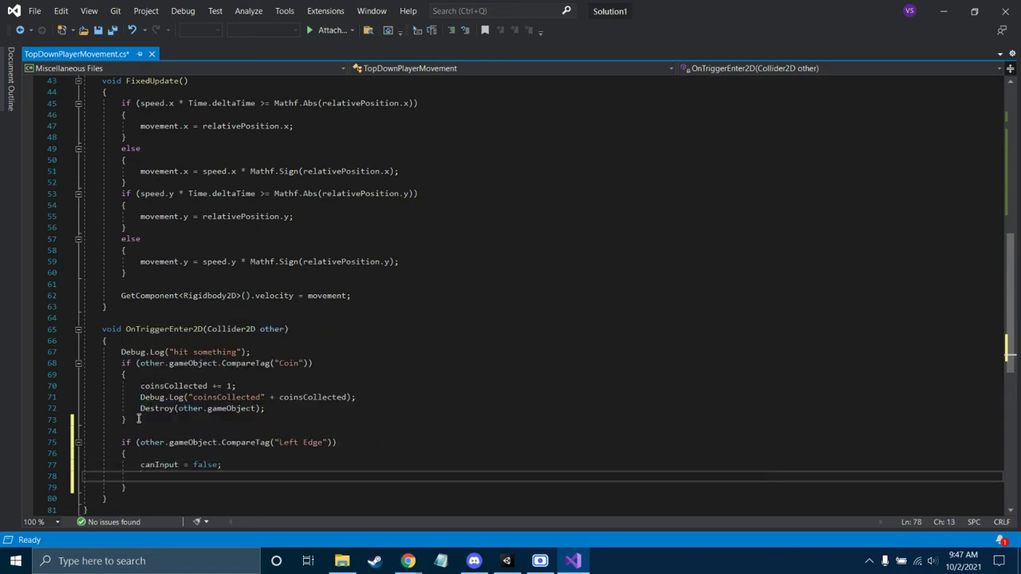
Step: Add a Camera.main.transform.Translate call with -19.5f, 0f, 0f inside the Left Edge block
{"action": "key", "text": "Return"}
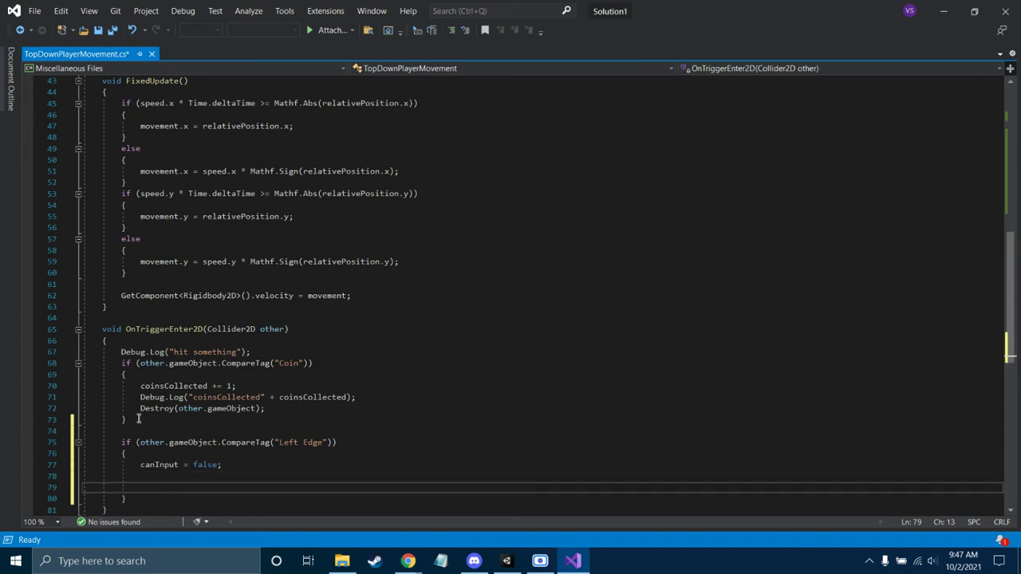
{"action": "type", "text": "Camera."}
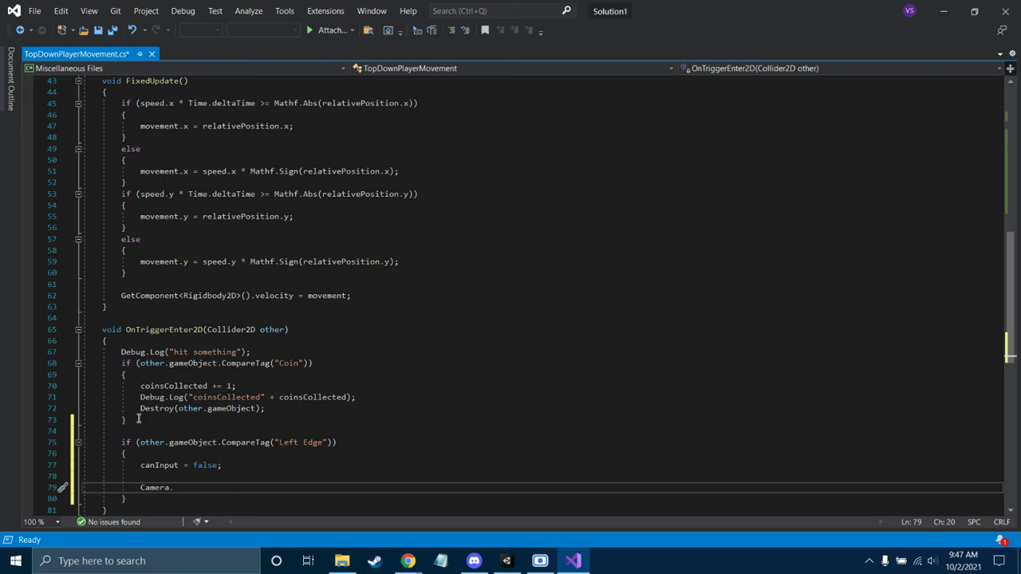
{"action": "type", "text": "main.transform.Translate();"}
{"action": "key", "text": "Left"}
{"action": "key", "text": "Left"}
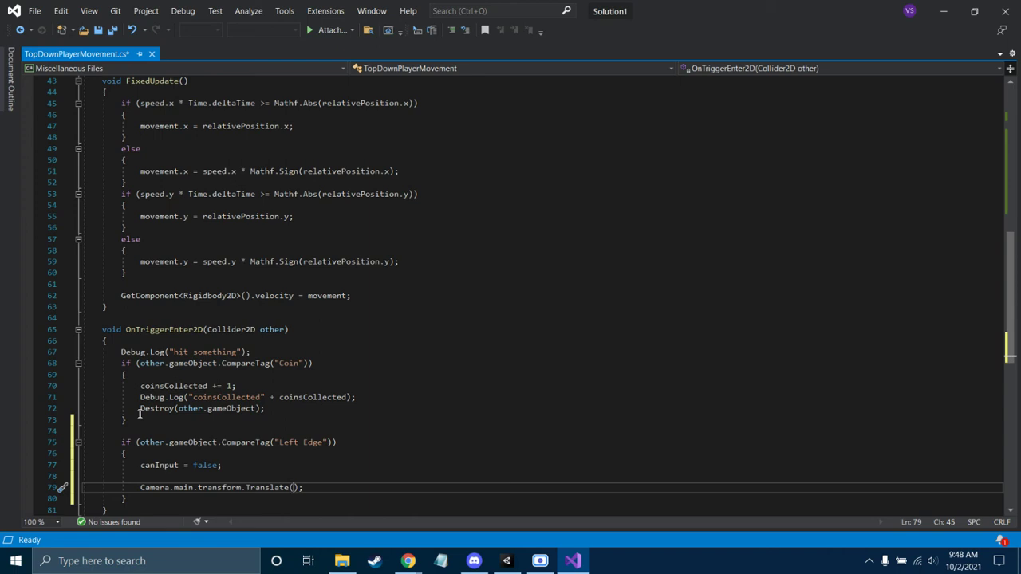
{"action": "type", "text": "-19.5f, "}
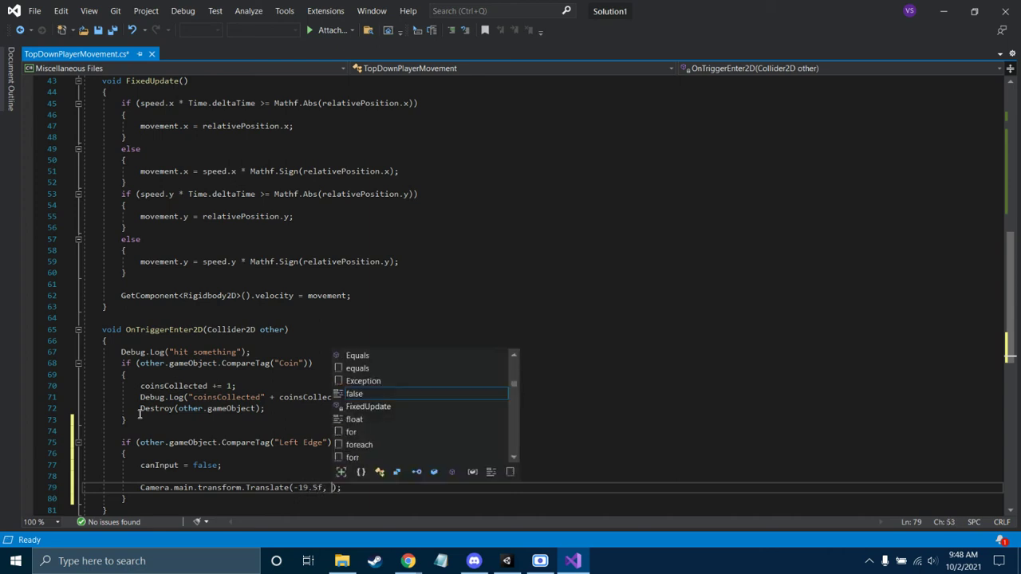
{"action": "type", "text": "0f,0f"}
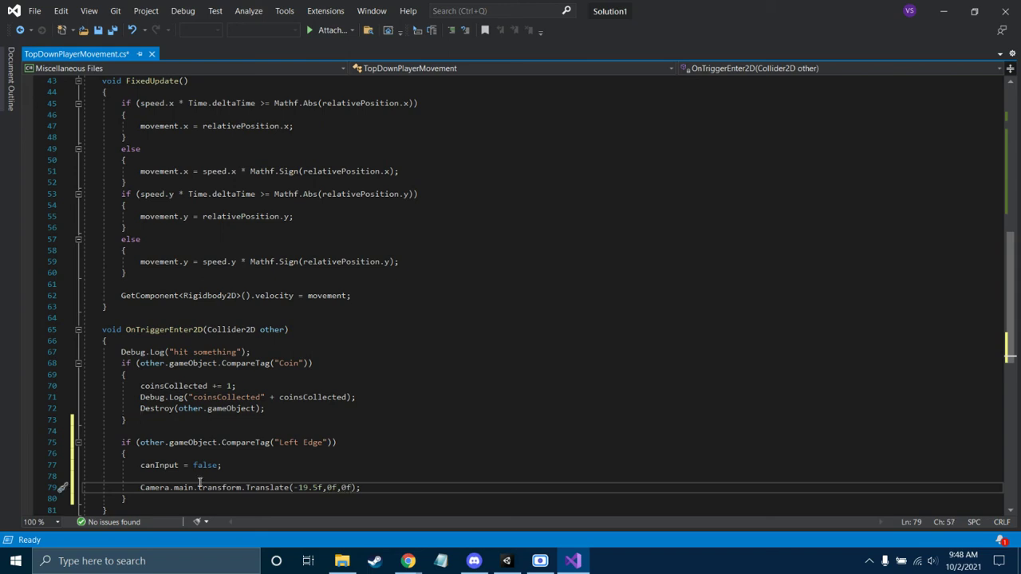
Step: End the Left Edge block with a statement setting canInput back to true, separated by a blank line
{"action": "key", "text": "Right"}
{"action": "key", "text": "shift+Up"}
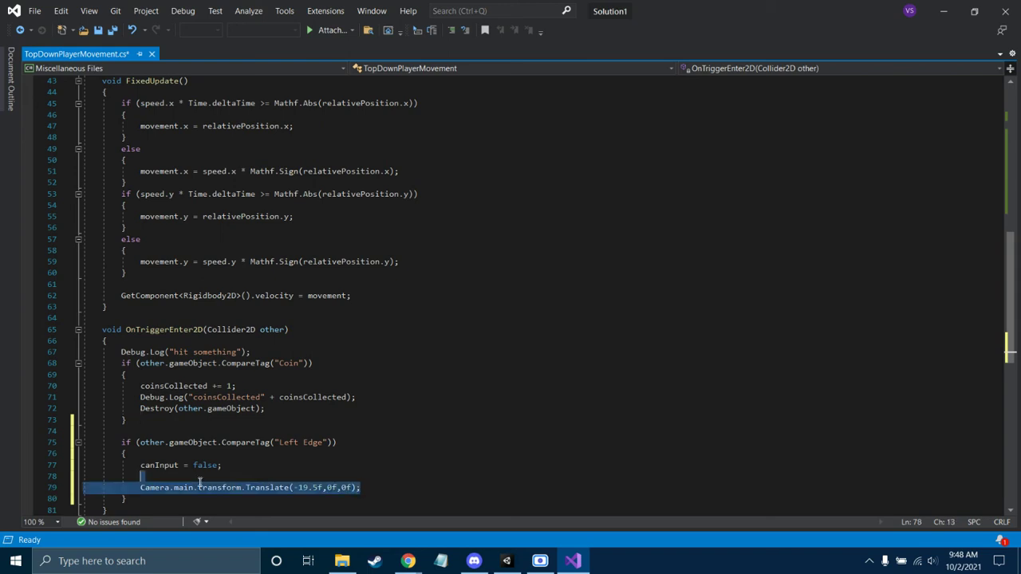
{"action": "key", "text": "shift+Down"}
{"action": "key", "text": "Return"}
{"action": "key", "text": "Return"}
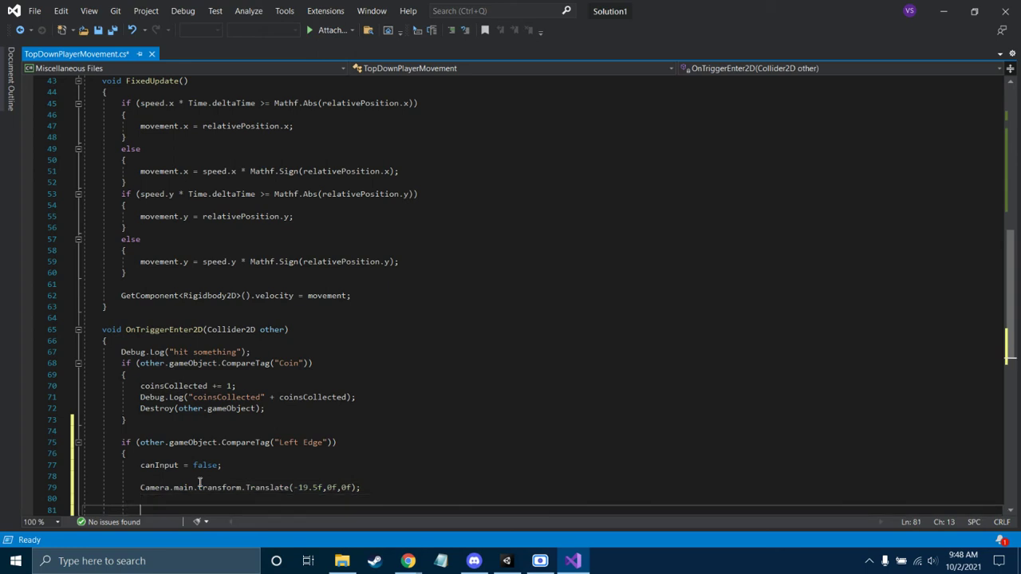
{"action": "scroll", "coordinate": [200, 482], "scroll_direction": "down", "scroll_amount": 4}
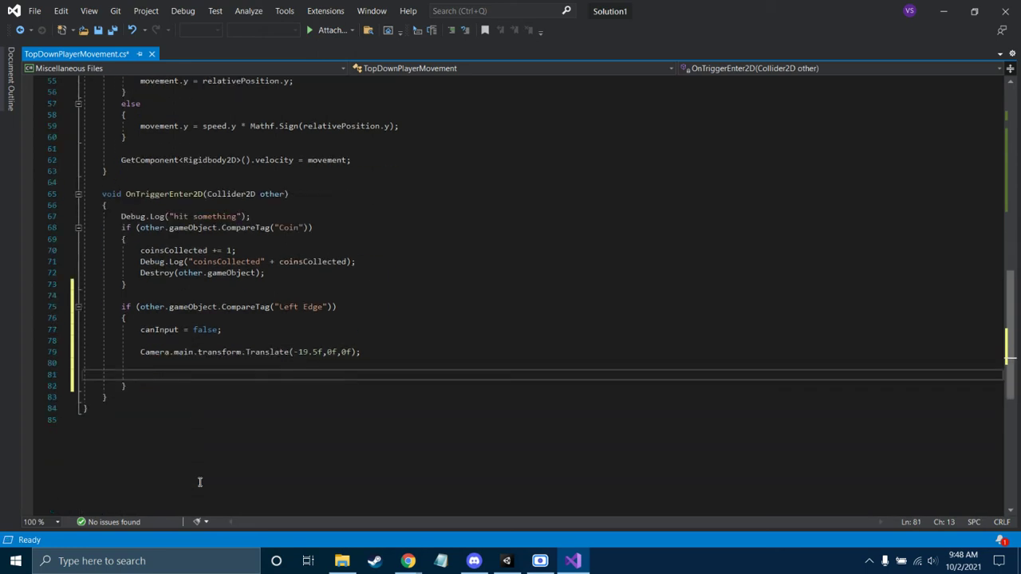
{"action": "type", "text": "can"}
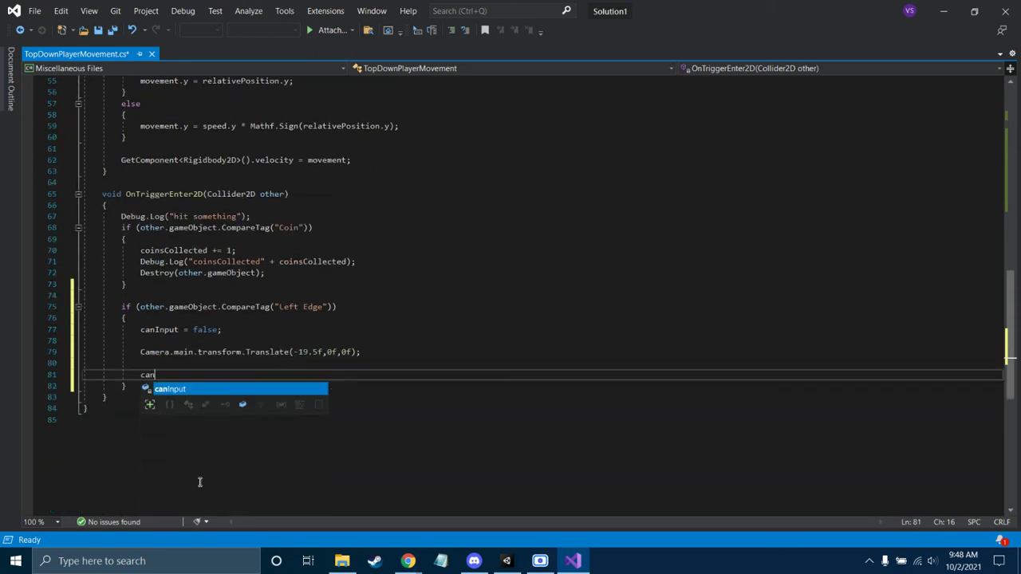
{"action": "key", "text": "Tab"}
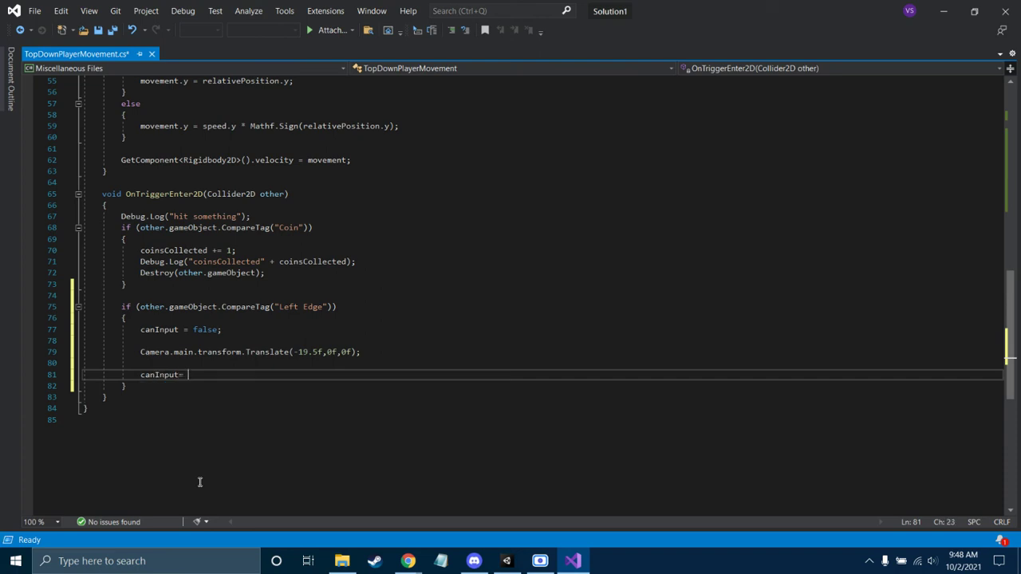
{"action": "type", "text": "= true;"}
Step: Duplicate the whole Left Edge if block three times below the original
{"action": "left_click", "coordinate": [132, 387]}
{"action": "key", "text": "shift+Up"}
{"action": "key", "text": "shift+Up"}
{"action": "key", "text": "shift+Up"}
{"action": "key", "text": "shift+Up"}
{"action": "key", "text": "shift+Up"}
{"action": "key", "text": "shift+Up"}
{"action": "key", "text": "shift+Up"}
{"action": "key", "text": "shift+Up"}
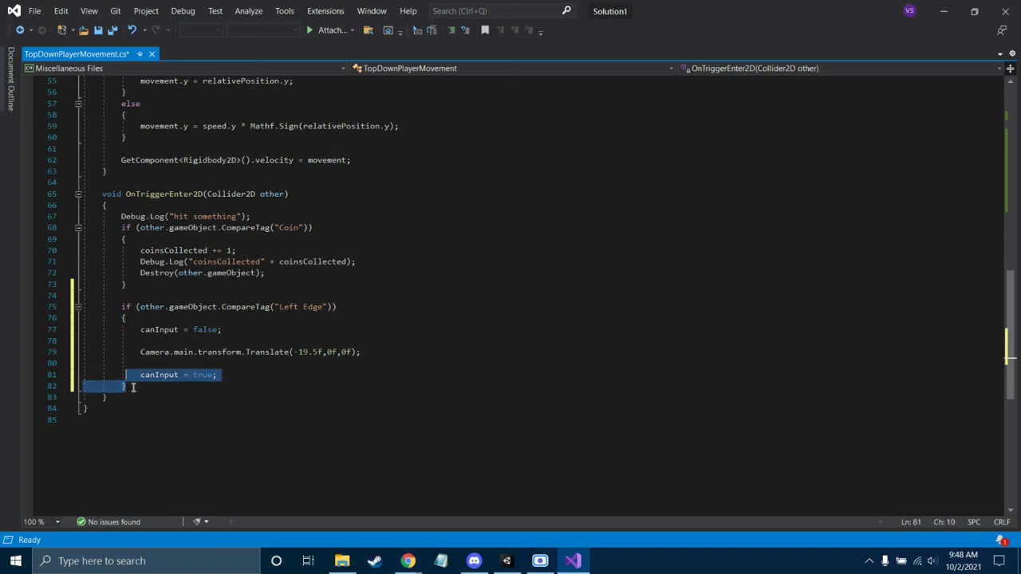
{"action": "key", "text": "Down"}
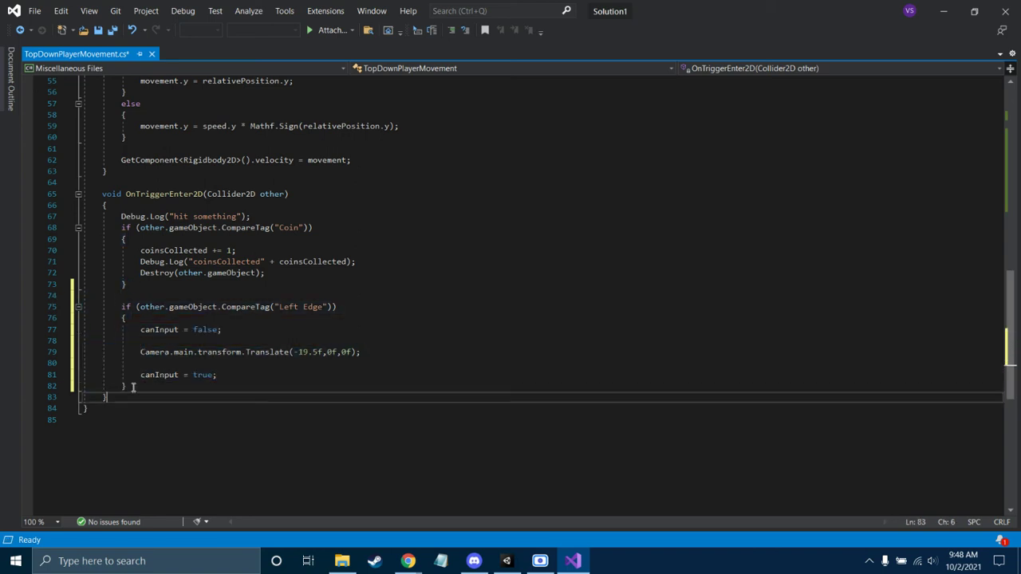
{"action": "key", "text": "Left"}
{"action": "left_click", "coordinate": [132, 387]}
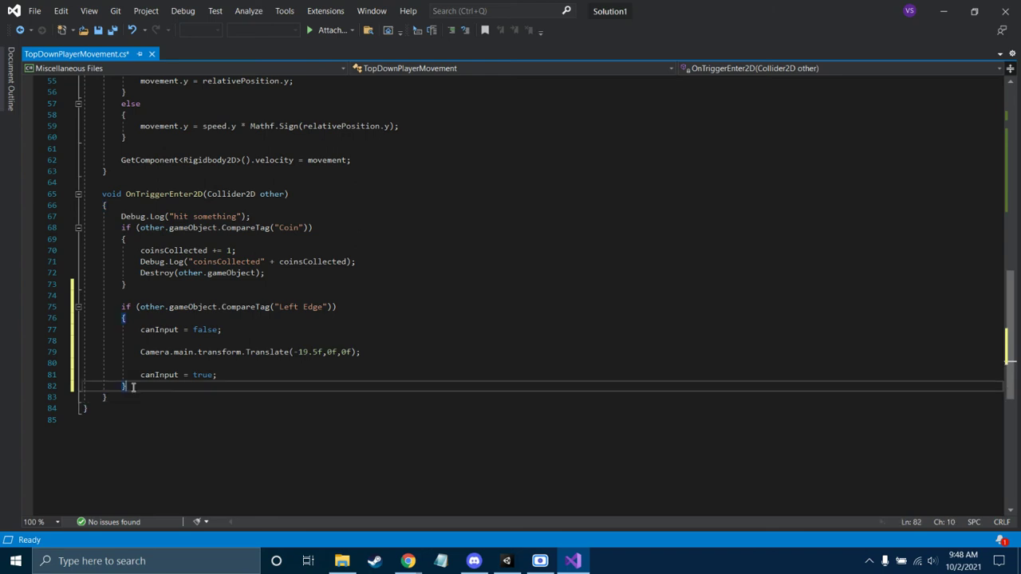
{"action": "key", "text": "Return"}
{"action": "type", "text": "if (other.gameObject.CompareTag(\"Left Edge\")) { canInput = false;  Camera.main.transform.Translate(-19.5f, 0f, 0f);  canInput = true; }"}
{"action": "key", "text": "Return"}
{"action": "key", "text": "ctrl+v"}
{"action": "key", "text": "ctrl+v"}
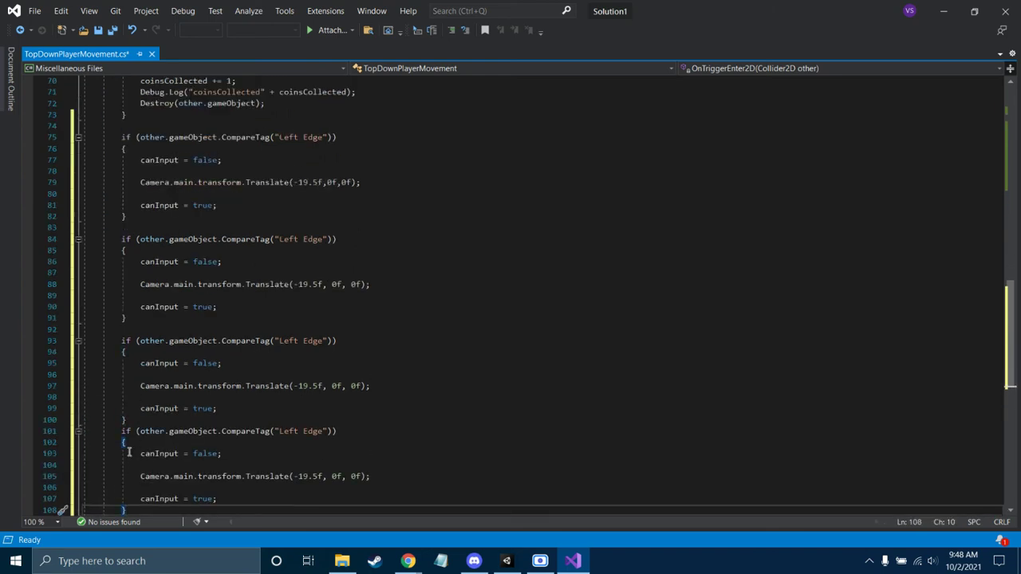
Step: Remove the blank lines separating the four edge-check blocks
{"action": "left_click", "coordinate": [140, 421]}
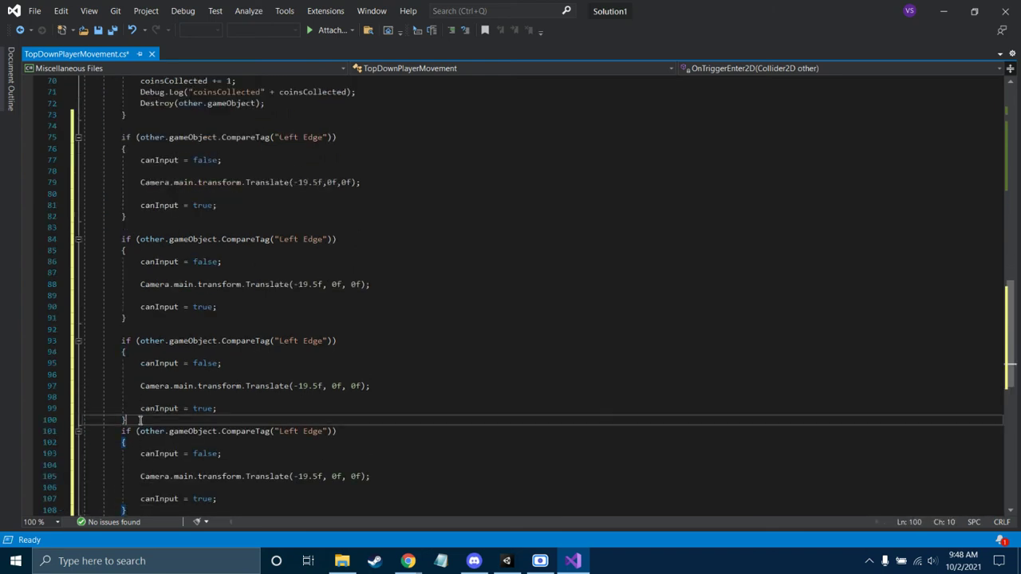
{"action": "left_click", "coordinate": [140, 324]}
{"action": "key", "text": "BackSpace"}
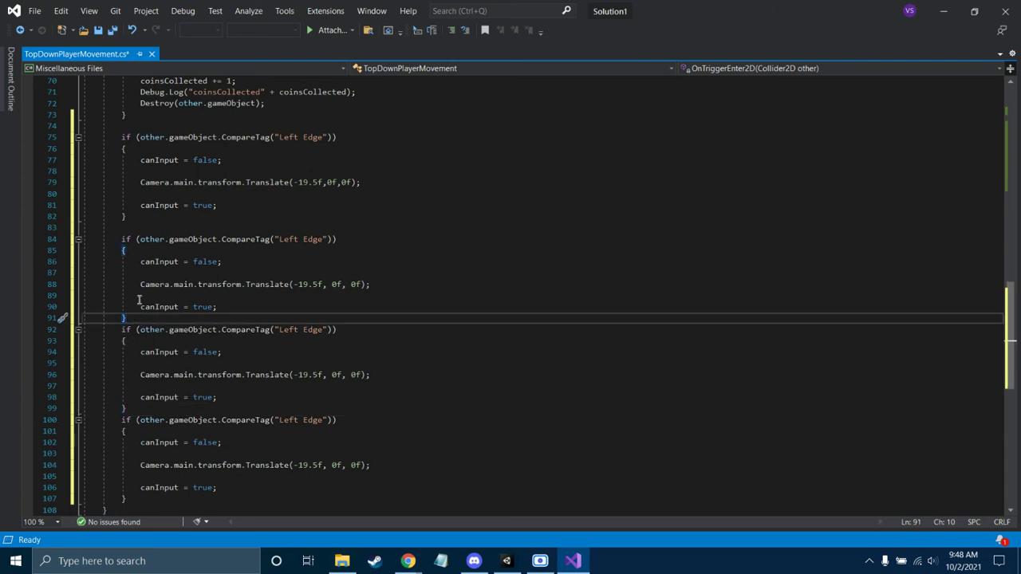
{"action": "left_click", "coordinate": [145, 228]}
{"action": "key", "text": "BackSpace"}
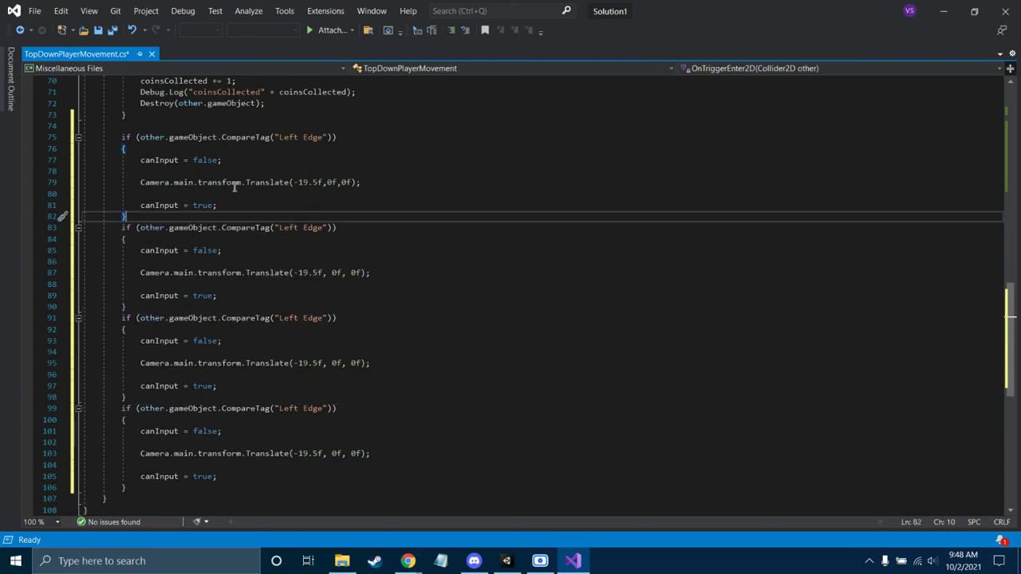
Step: Change the second block's tag to "Right Edge" and its camera translation on X to 19.5f
{"action": "double_click", "coordinate": [288, 229]}
{"action": "type", "text": "Right"}
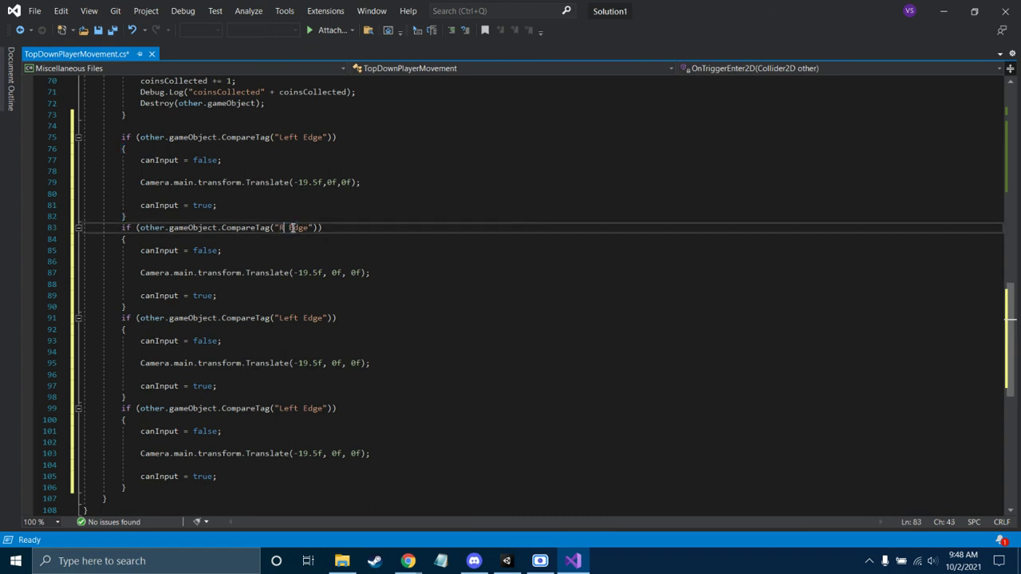
{"action": "left_click", "coordinate": [303, 273]}
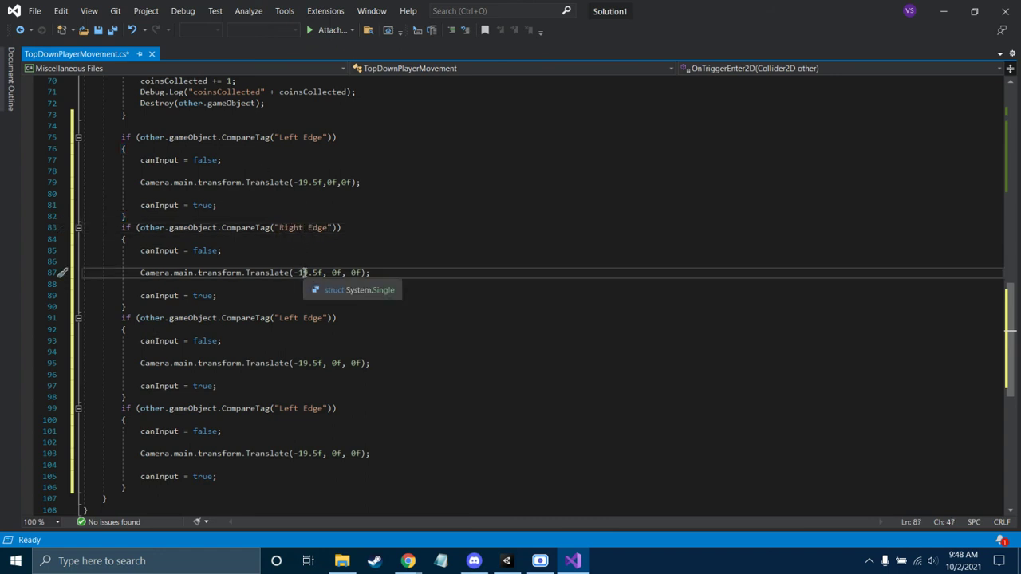
{"action": "key", "text": "Left"}
{"action": "key", "text": "BackSpace"}
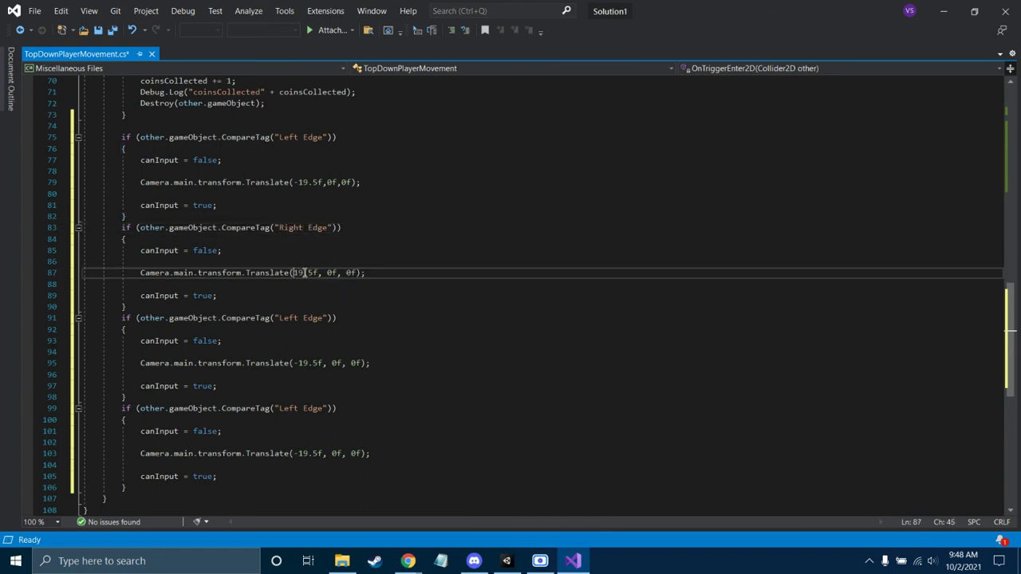
Step: Change the third block's tag to "Down Edge" and its camera translation to 0f, -8.5f, 0f
{"action": "double_click", "coordinate": [289, 318]}
{"action": "type", "text": "Down"}
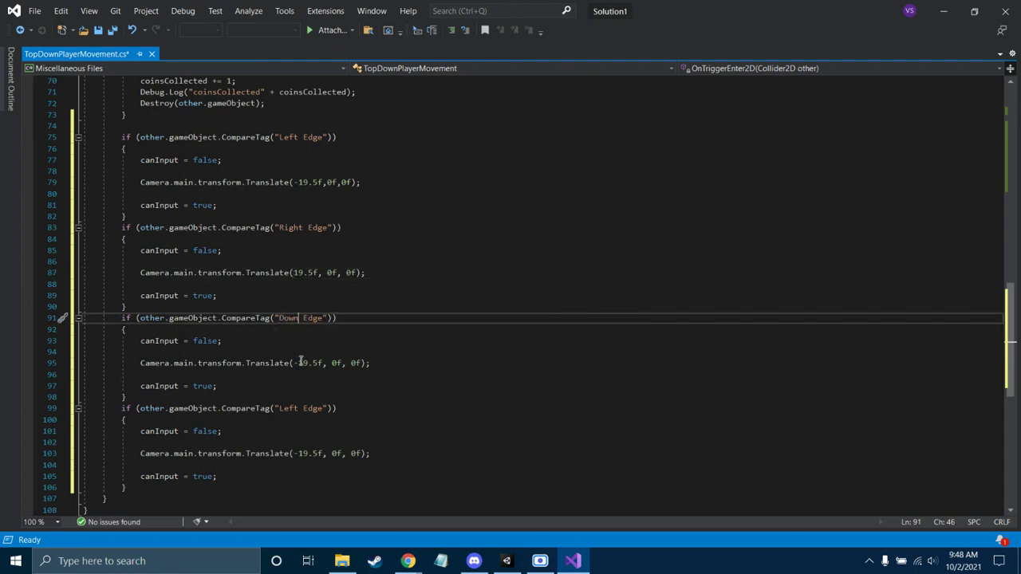
{"action": "left_click", "coordinate": [325, 363]}
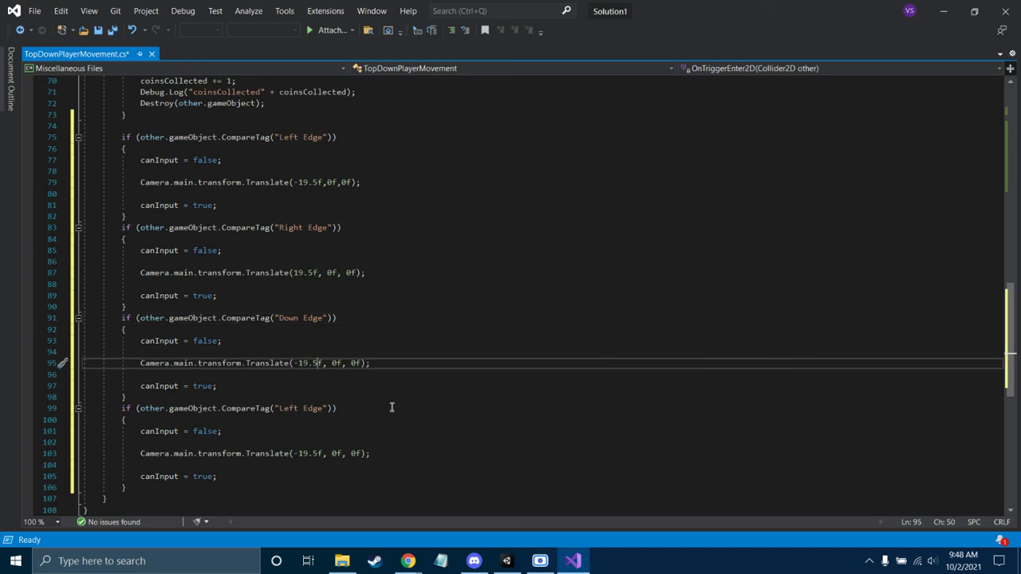
{"action": "key", "text": "BackSpace"}
{"action": "key", "text": "BackSpace"}
{"action": "key", "text": "BackSpace"}
{"action": "key", "text": "BackSpace"}
{"action": "key", "text": "BackSpace"}
{"action": "type", "text": "0"}
{"action": "key", "text": "Right"}
{"action": "key", "text": "Right"}
{"action": "key", "text": "Right"}
{"action": "key", "text": "BackSpace"}
{"action": "type", "text": "-85"}
{"action": "type", "text": "."}
Step: Change the fourth block's tag to "Up Edge" and its camera translation to 0f, 8.5f, 0f, and save the script
{"action": "left_click", "coordinate": [289, 408]}
{"action": "double_click", "coordinate": [289, 408]}
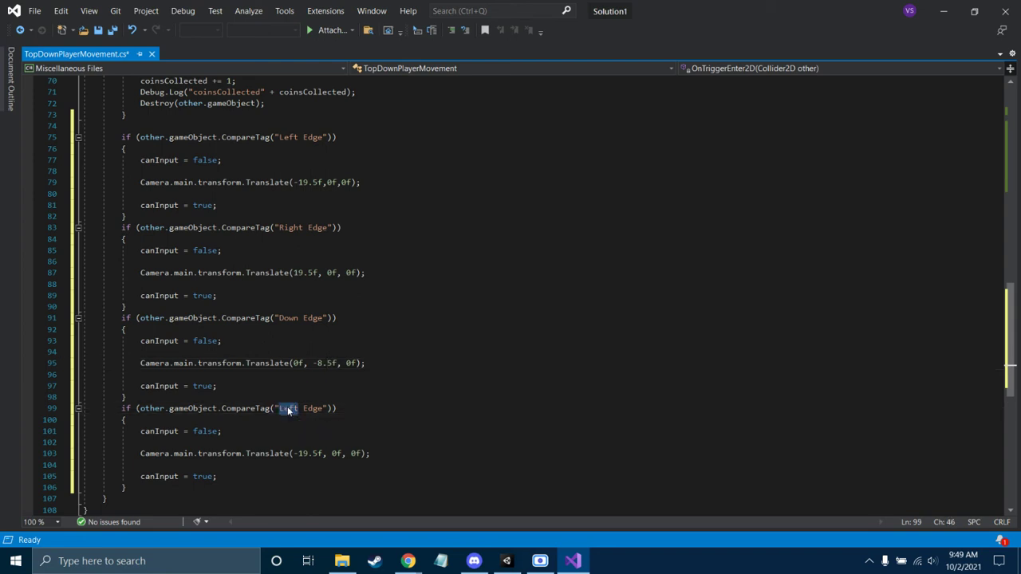
{"action": "type", "text": "Up"}
{"action": "left_click", "coordinate": [316, 453]}
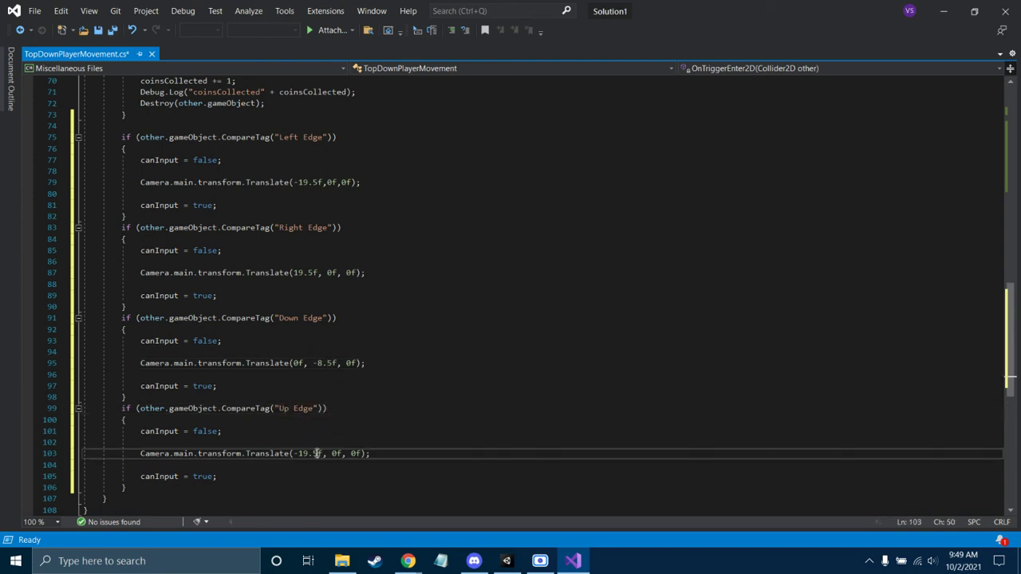
{"action": "key", "text": "BackSpace"}
{"action": "key", "text": "BackSpace"}
{"action": "key", "text": "BackSpace"}
{"action": "key", "text": "BackSpace"}
{"action": "key", "text": "BackSpace"}
{"action": "type", "text": "0"}
{"action": "key", "text": "Right"}
{"action": "key", "text": "Delete"}
{"action": "type", "text": "8.5"}
{"action": "key", "text": "ctrl+s"}
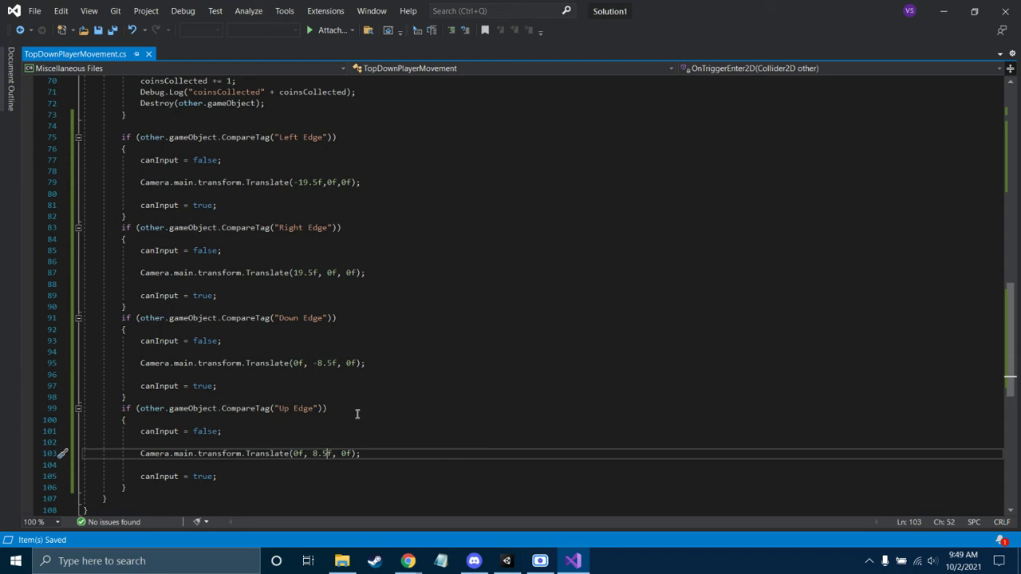
Step: Switch to Unity and playtest moving the player against the lower edge of the room, ending play mode after the test
{"action": "left_click", "coordinate": [507, 561]}
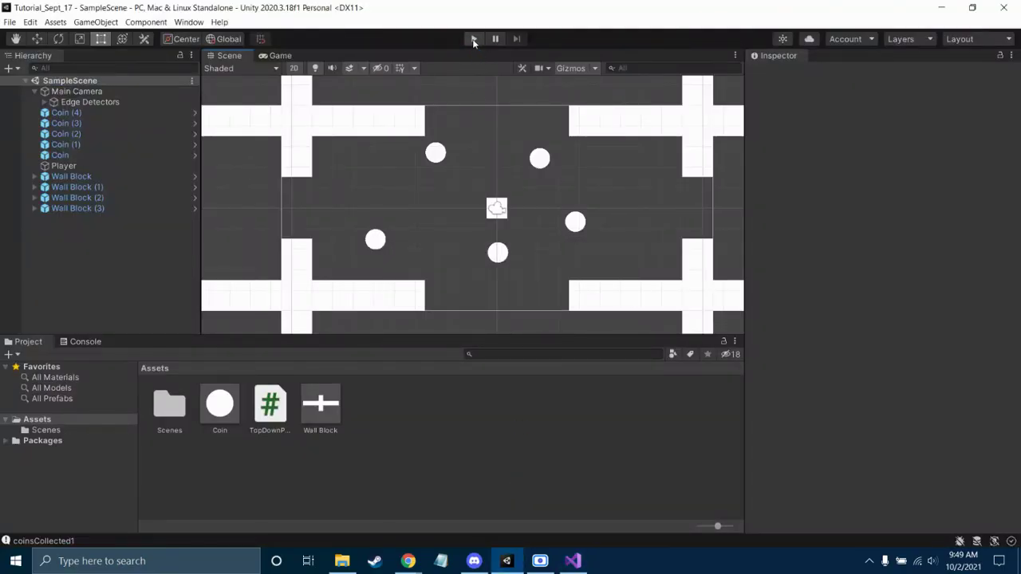
{"action": "left_click", "coordinate": [474, 40]}
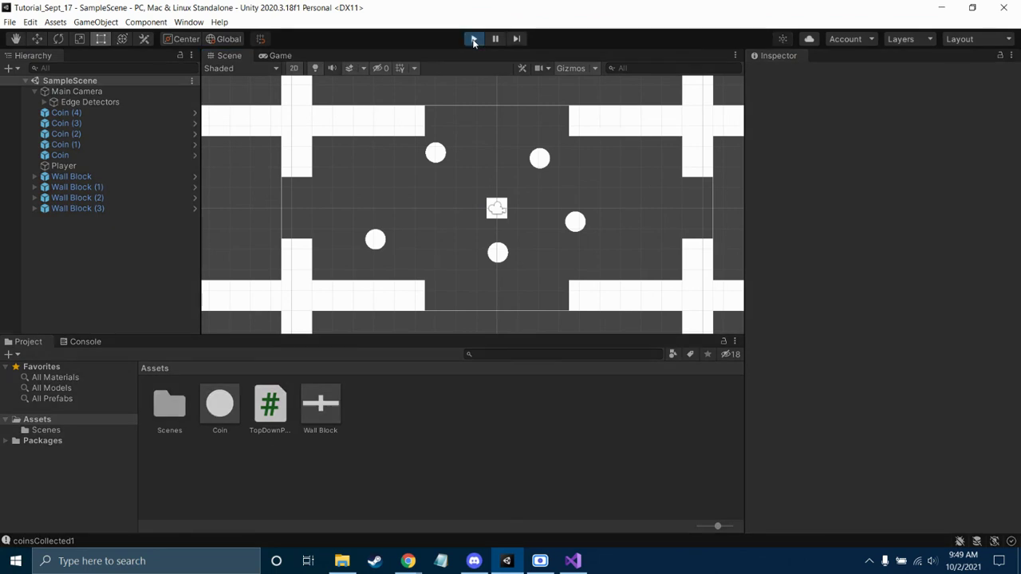
{"action": "key", "text": "a"}
{"action": "key", "text": "d"}
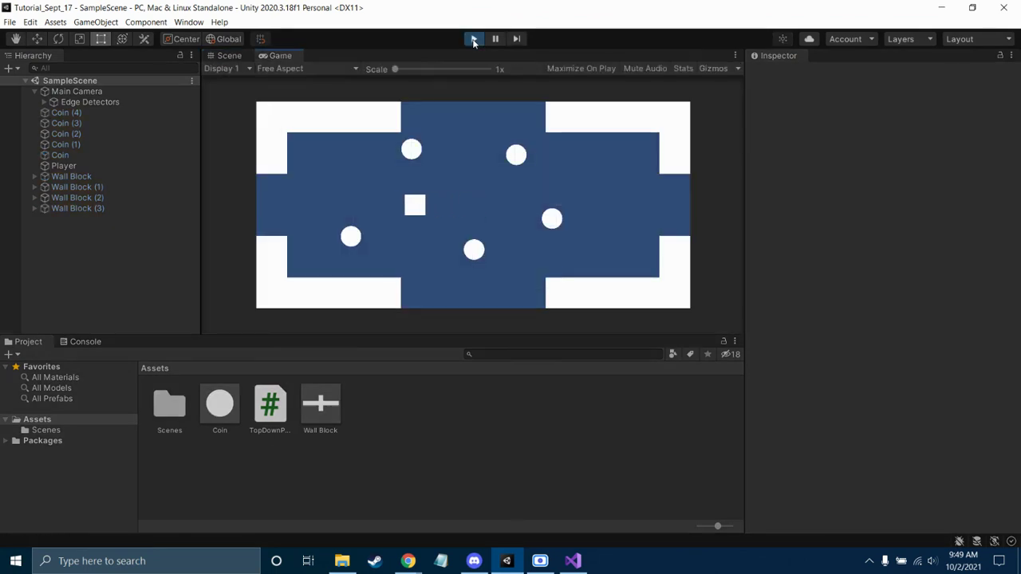
{"action": "key", "text": "s"}
{"action": "key", "text": "a"}
{"action": "key", "text": "d"}
{"action": "key", "text": "s"}
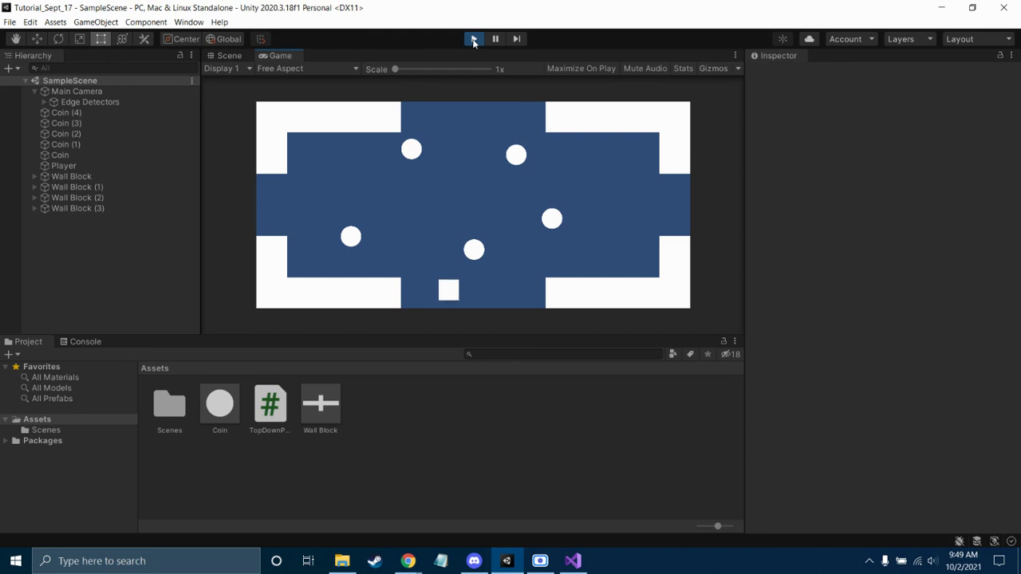
{"action": "key", "text": "w"}
{"action": "key", "text": "s"}
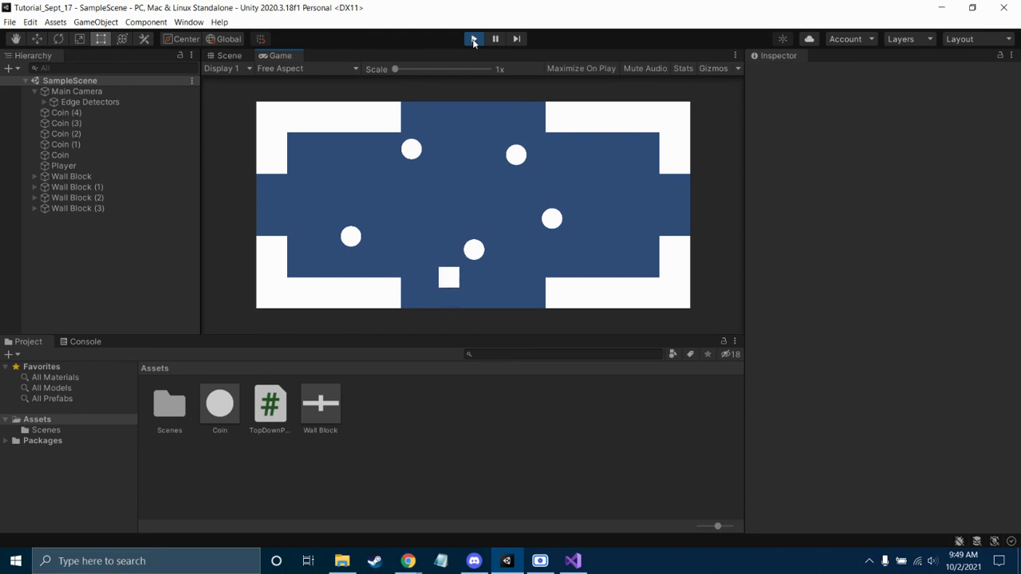
{"action": "key", "text": "w"}
{"action": "key", "text": "s"}
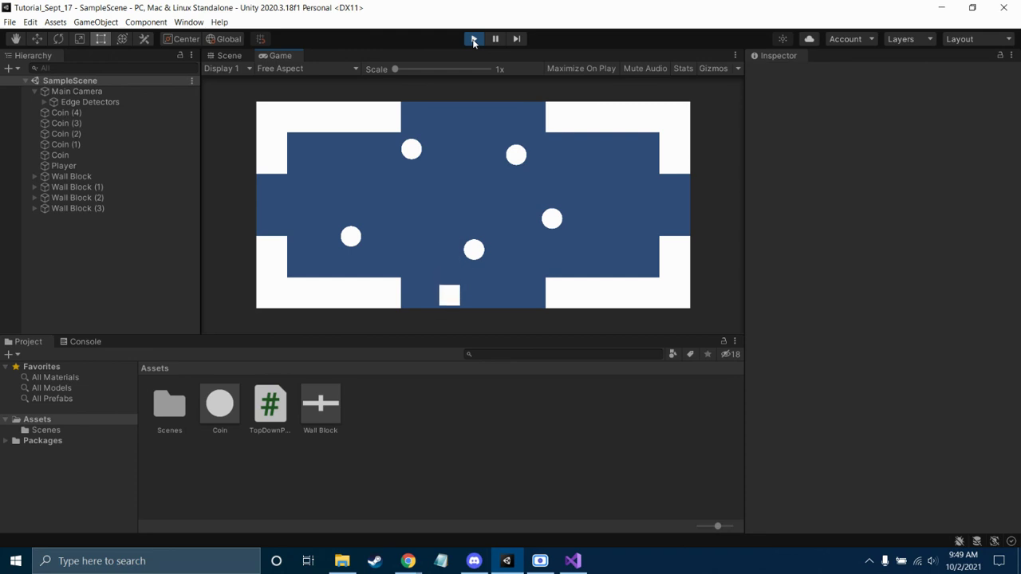
{"action": "key", "text": "w"}
{"action": "key", "text": "s"}
{"action": "key", "text": "s"}
{"action": "left_click", "coordinate": [473, 40]}
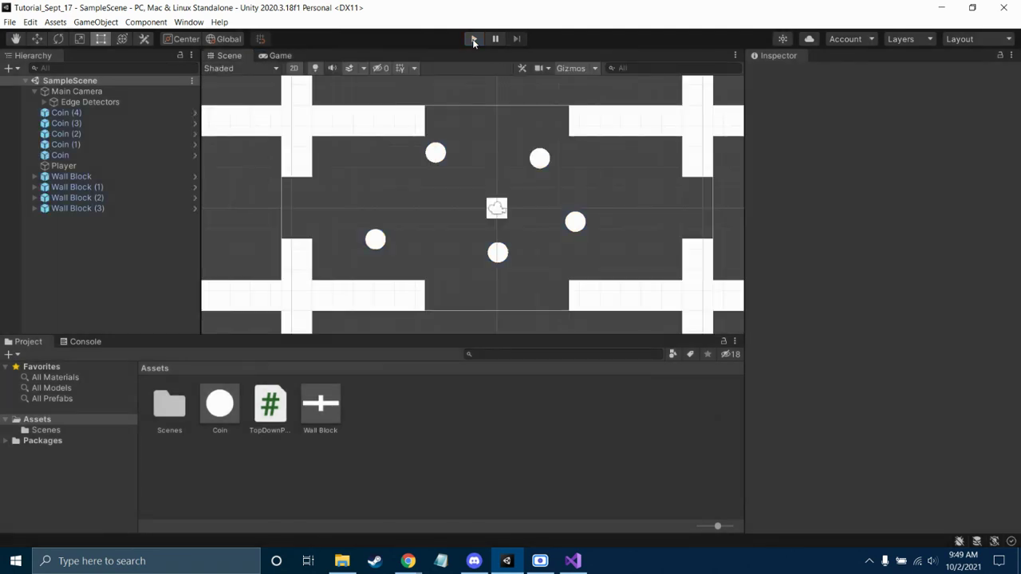
Step: Enable Is Trigger on the Box Collider 2D of Down Edge, Up Edge, Left Edge and Right Edge
{"action": "left_click", "coordinate": [44, 103]}
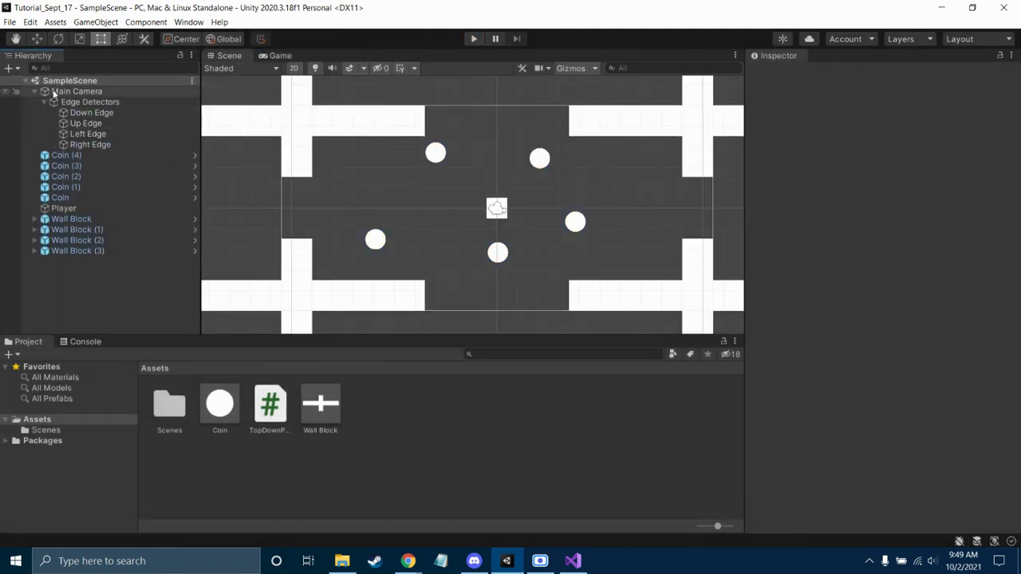
{"action": "left_click", "coordinate": [89, 113]}
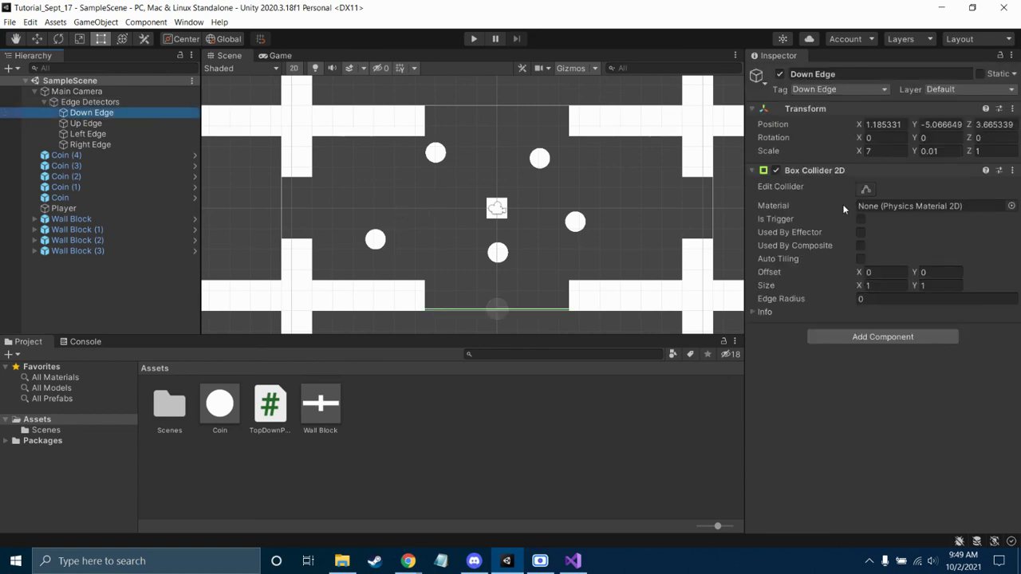
{"action": "left_click", "coordinate": [861, 219]}
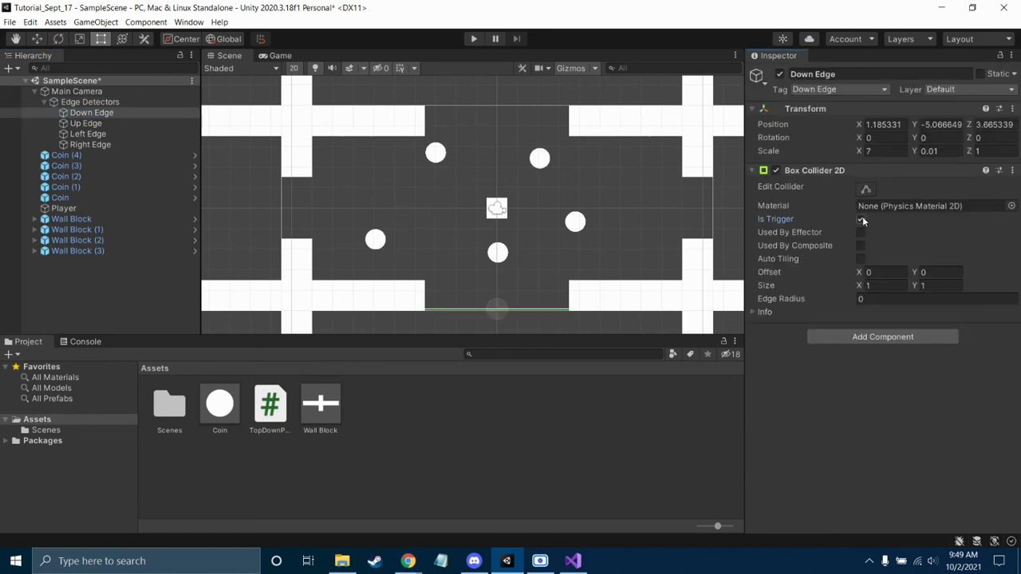
{"action": "left_click", "coordinate": [145, 124]}
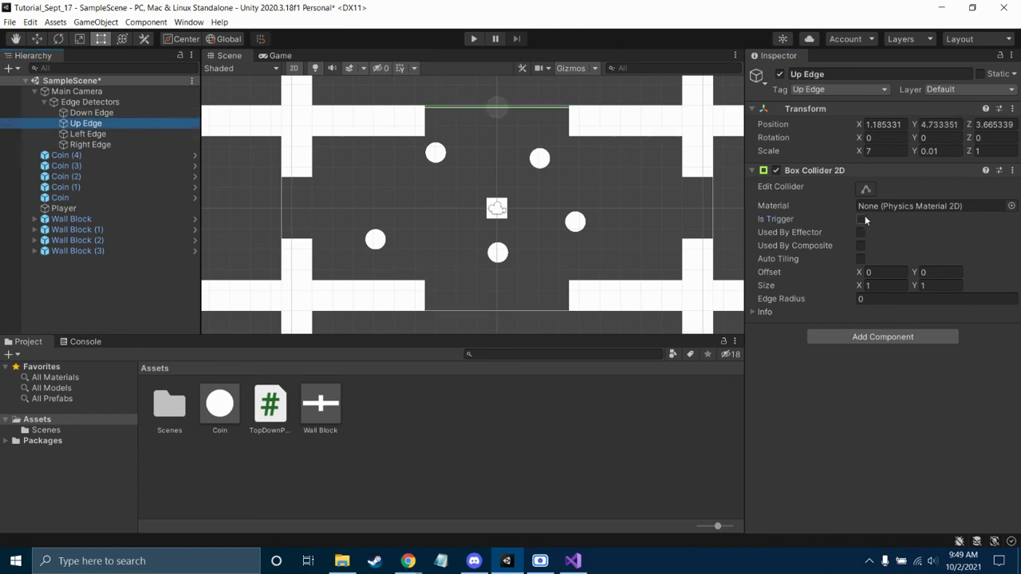
{"action": "left_click", "coordinate": [131, 135]}
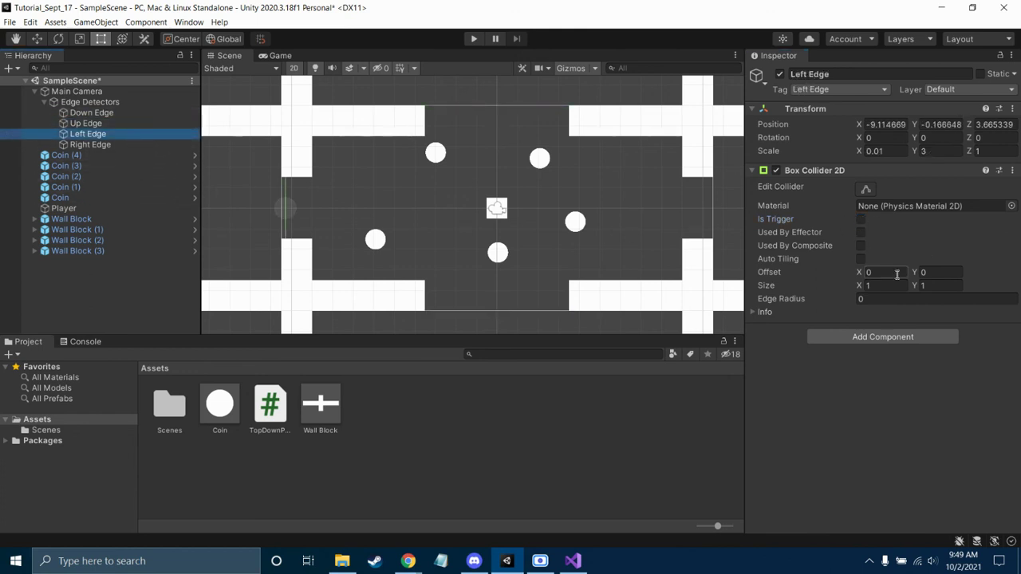
{"action": "left_click", "coordinate": [152, 143]}
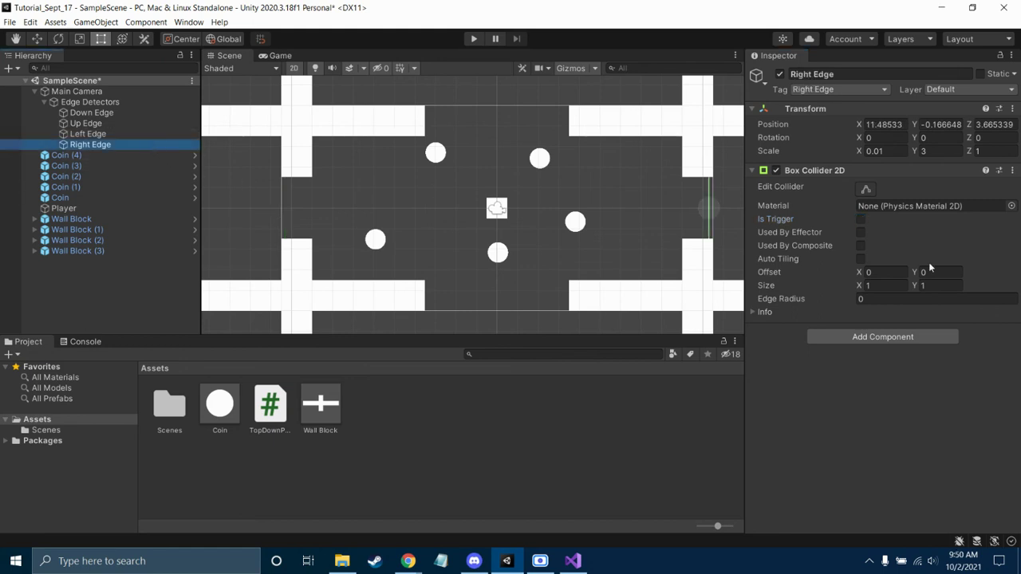
{"action": "left_click", "coordinate": [861, 218]}
Step: Run the game and move the player down through the lower opening to test the Down Edge camera shift
{"action": "left_click", "coordinate": [473, 39]}
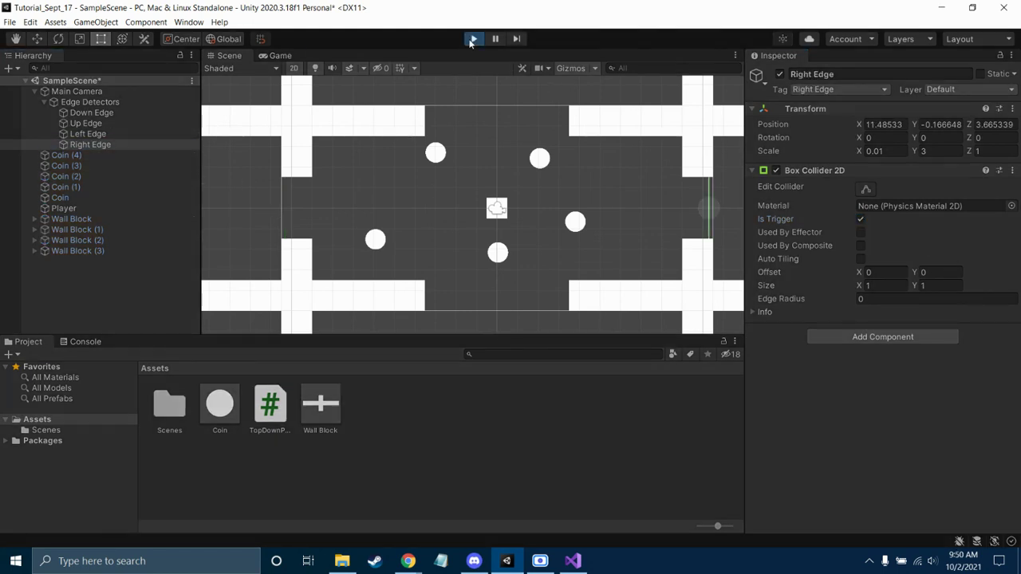
{"action": "key", "text": "Down"}
{"action": "key", "text": "Down"}
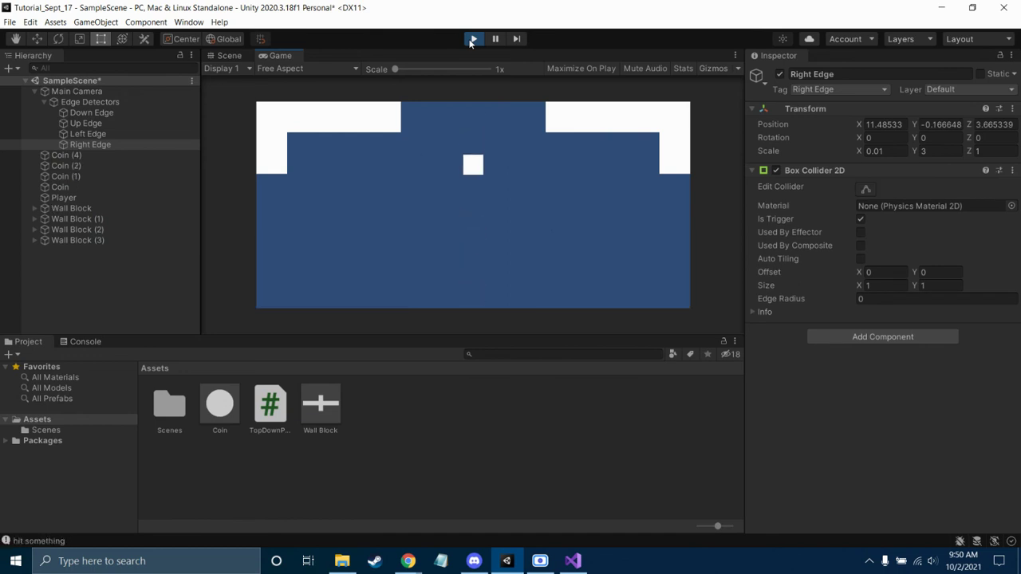
{"action": "key", "text": "Left"}
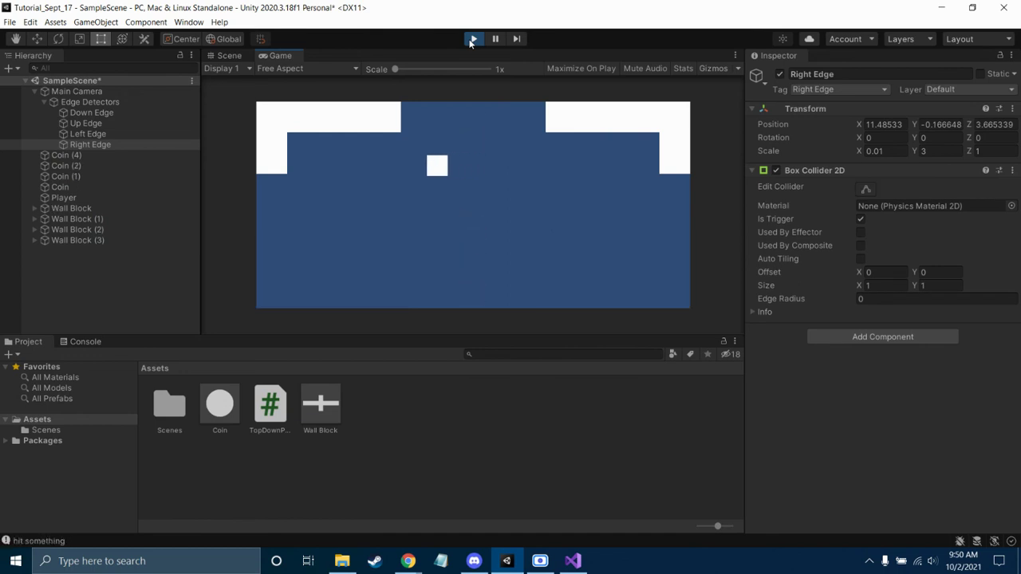
Step: Examine the player and shifted camera relative to the wall blocks in the Scene view while the game runs
{"action": "left_click", "coordinate": [242, 56]}
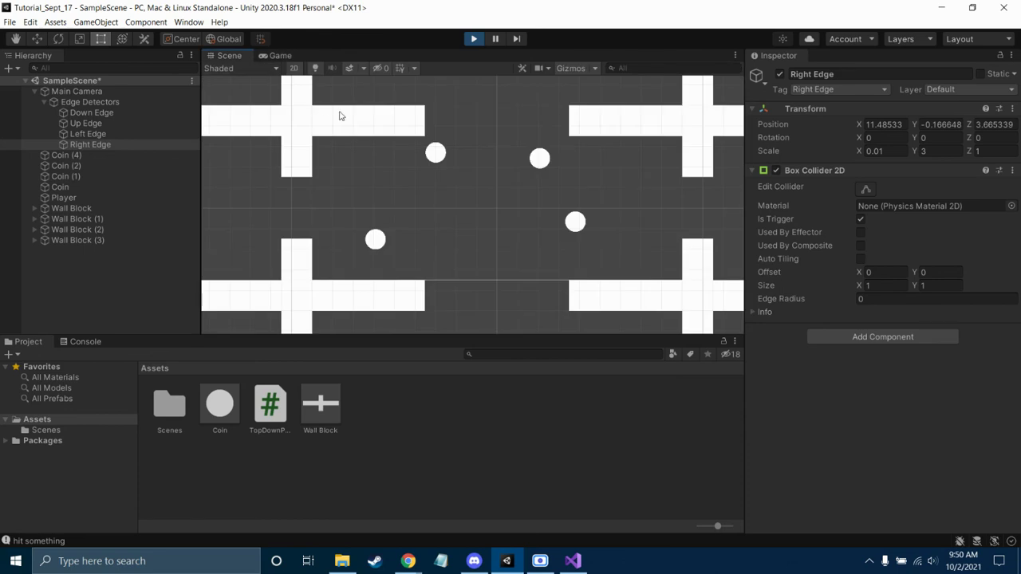
{"action": "key", "text": "Down"}
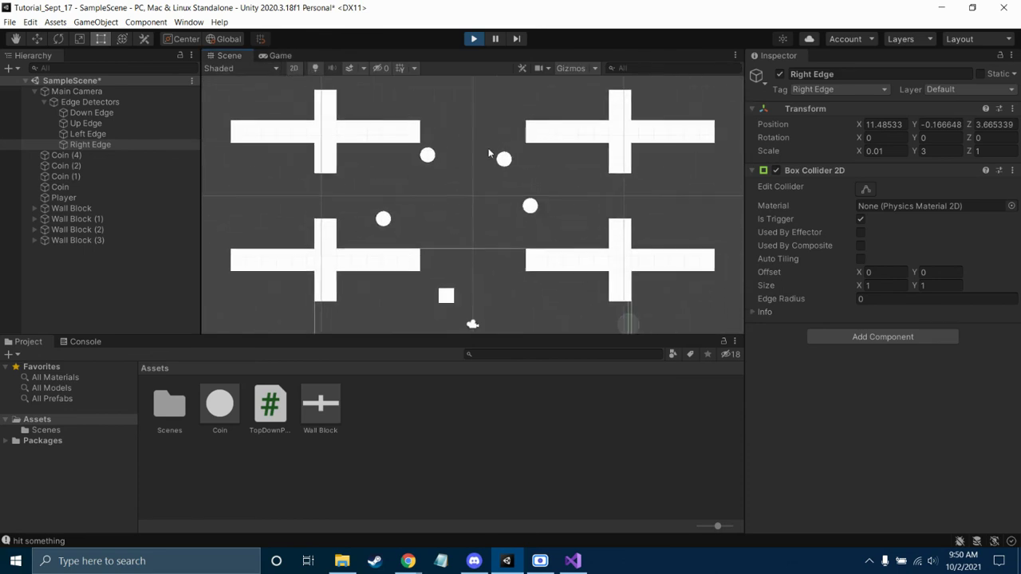
{"action": "key", "text": "Left"}
{"action": "key", "text": "Right"}
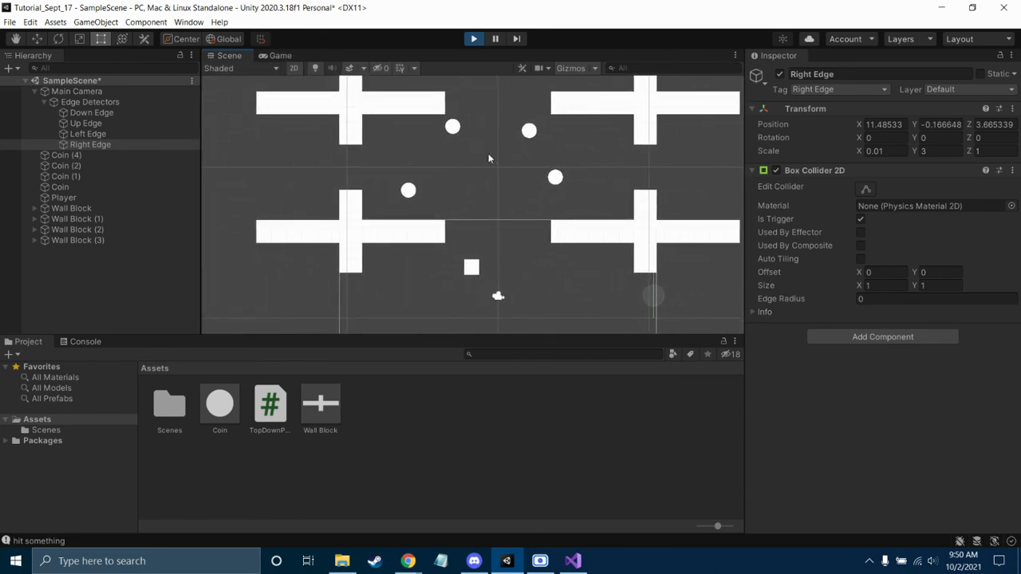
Step: Return to the Game view and move the player left and down across the neighbouring screens to test the edge triggers
{"action": "left_click", "coordinate": [254, 69]}
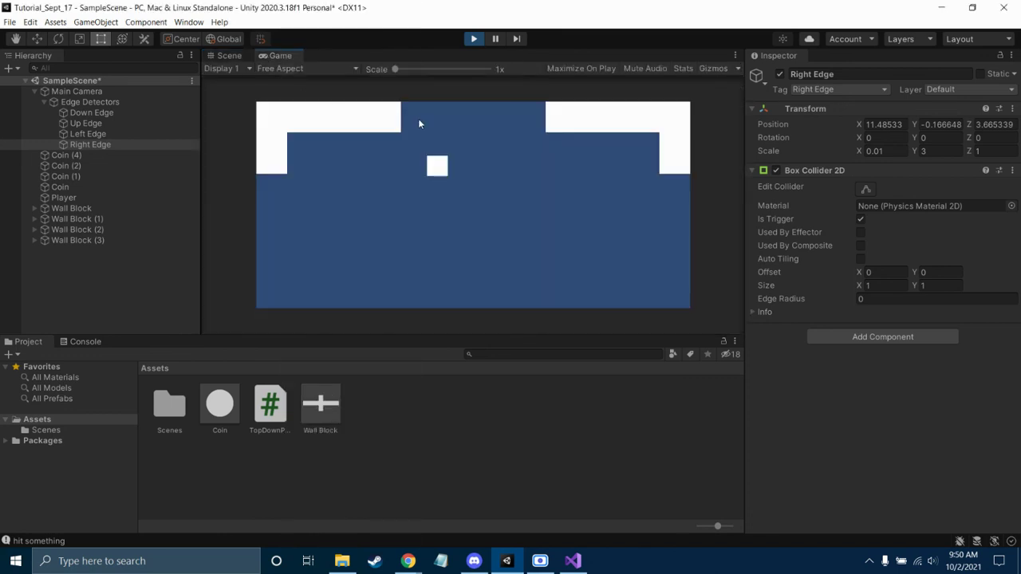
{"action": "key", "text": "Left"}
{"action": "key", "text": "Down"}
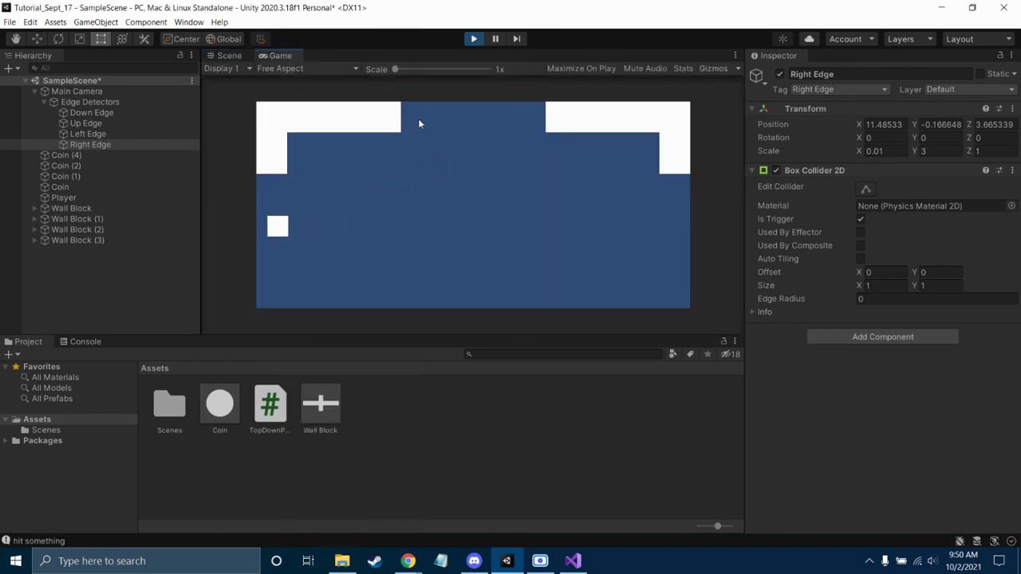
{"action": "key", "text": "Left"}
{"action": "key", "text": "Down"}
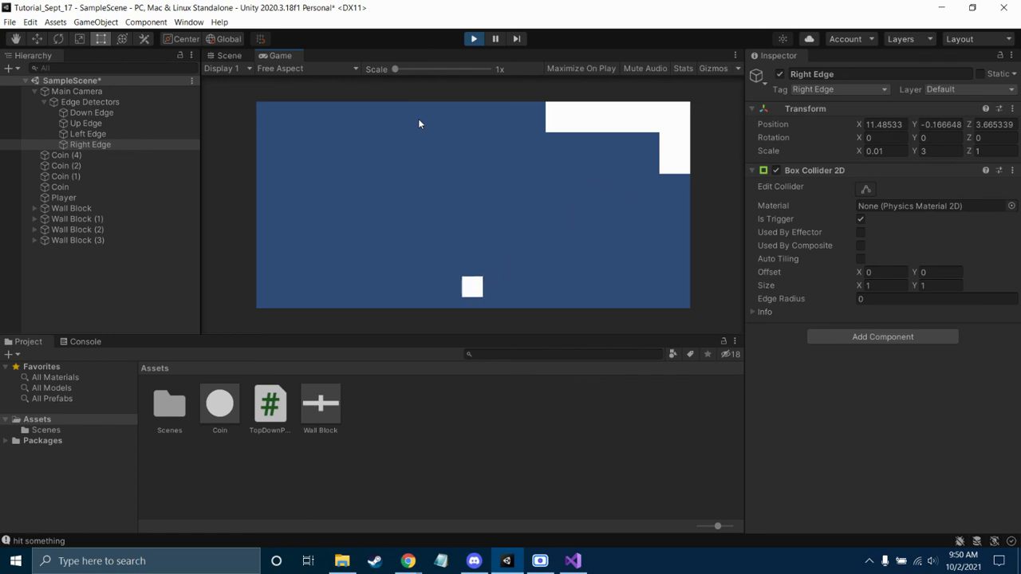
{"action": "key", "text": "Left"}
{"action": "key", "text": "Down"}
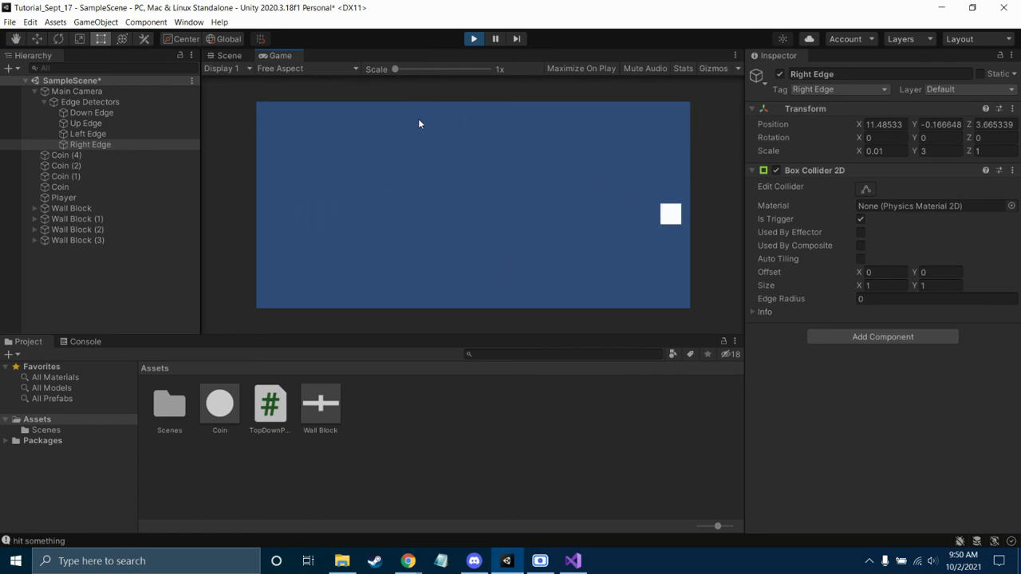
{"action": "key", "text": "Left"}
{"action": "key", "text": "Up"}
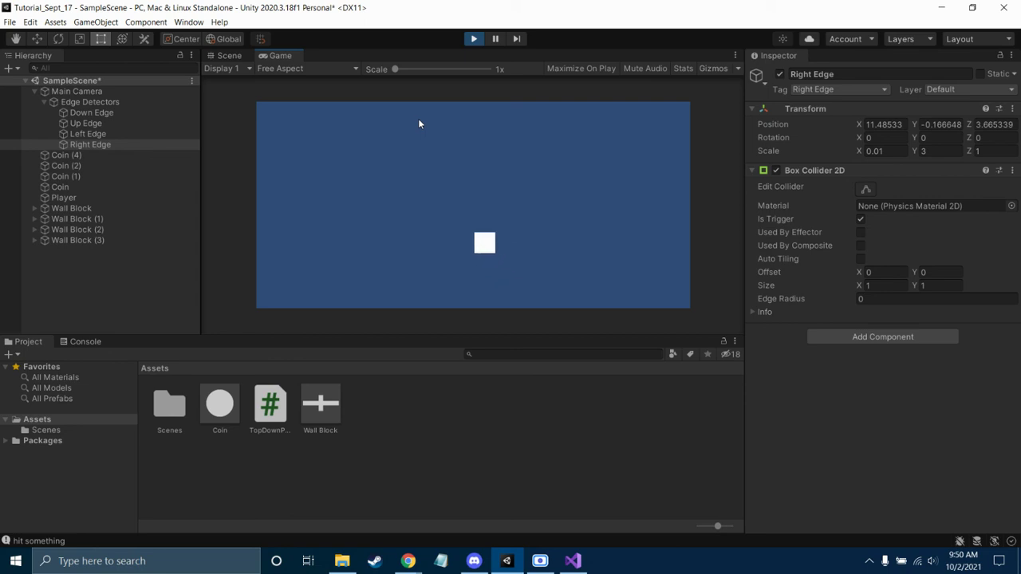
Step: Move the player back up and right across the screens into the starting room
{"action": "key", "text": "Right"}
{"action": "key", "text": "Left"}
{"action": "key", "text": "Right"}
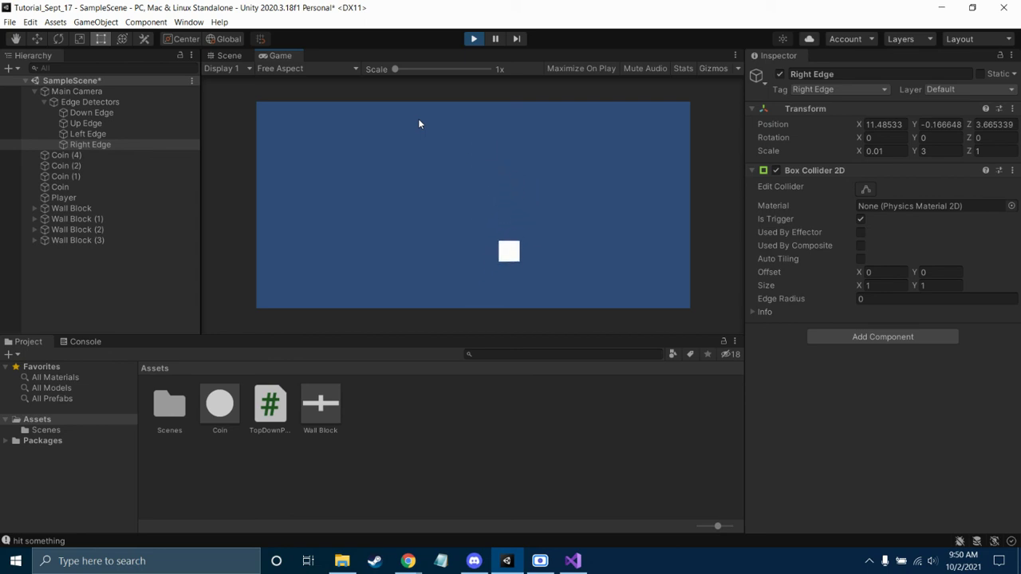
{"action": "key", "text": "Right"}
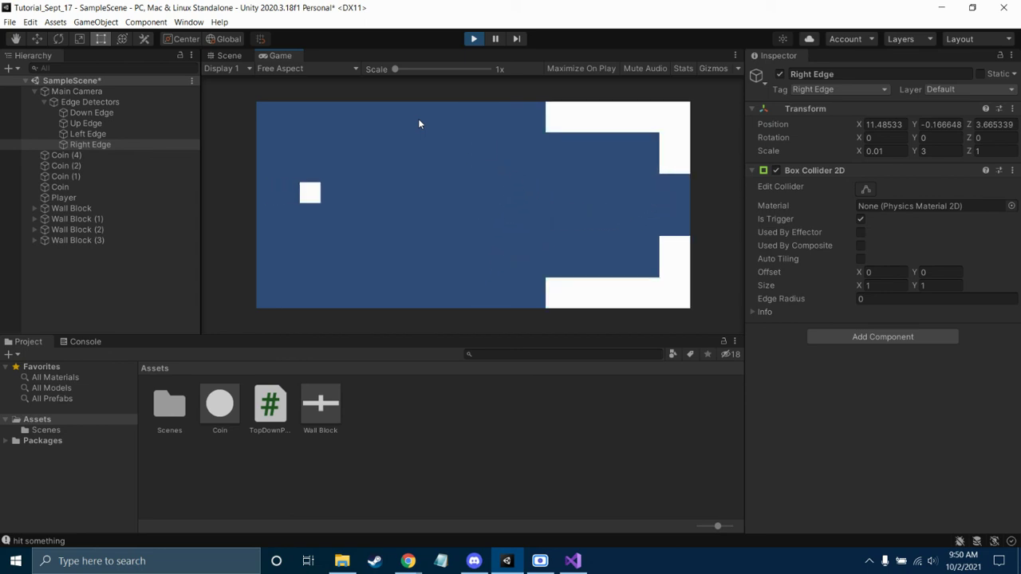
{"action": "key", "text": "Down"}
{"action": "key", "text": "Up"}
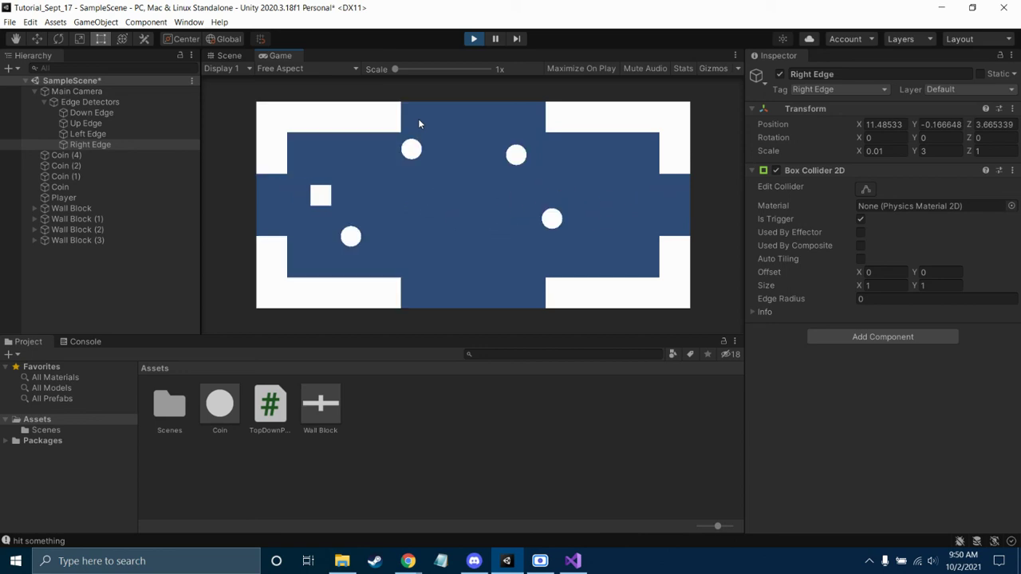
Step: Collect the remaining coins in the starting room with the player
{"action": "key", "text": "Down"}
{"action": "key", "text": "Up"}
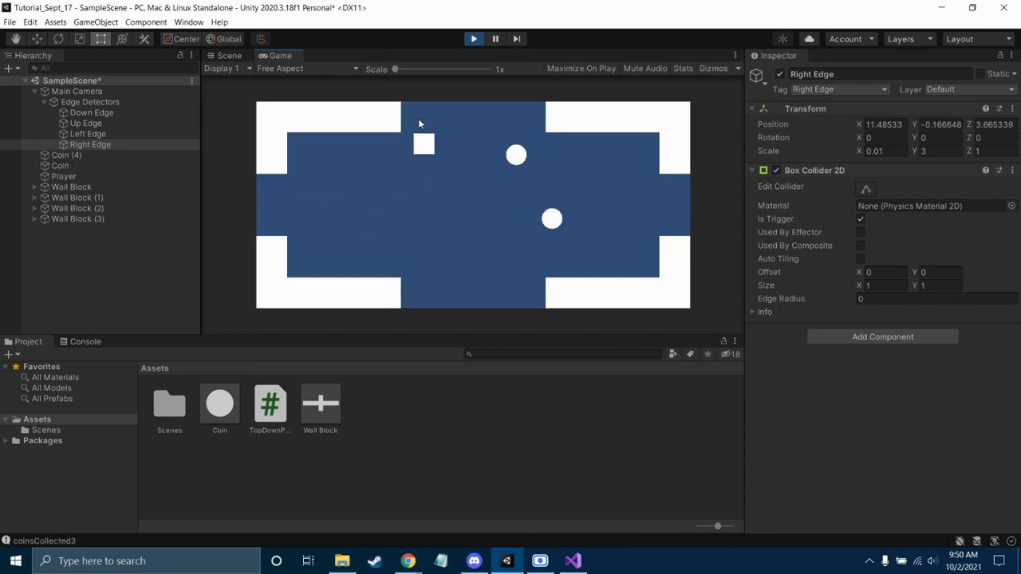
{"action": "key", "text": "Down"}
{"action": "key", "text": "Left"}
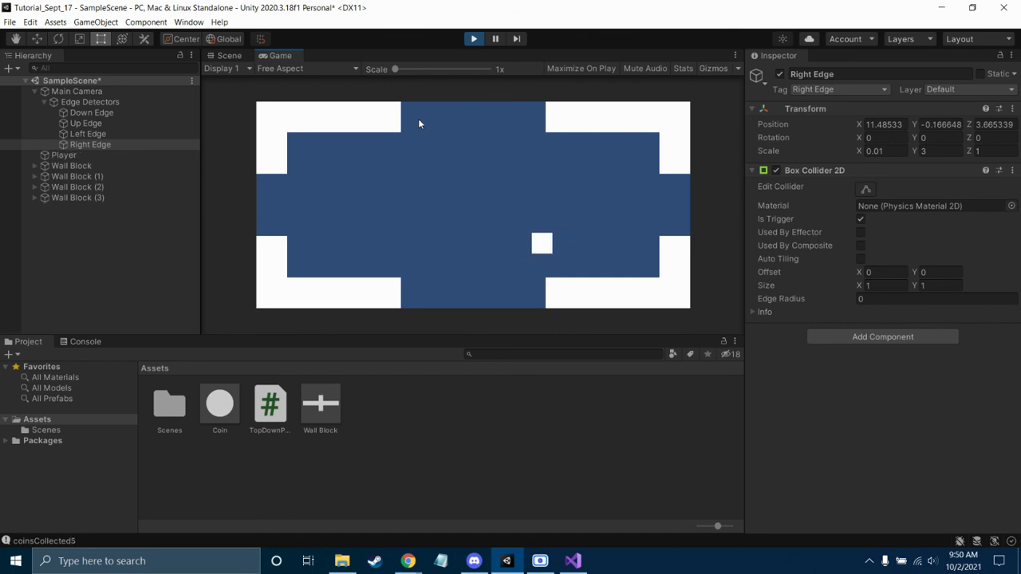
Step: Test the camera shifts by moving the player out the lower opening, back up, and out the right opening
{"action": "key", "text": "Up"}
{"action": "key", "text": "Down"}
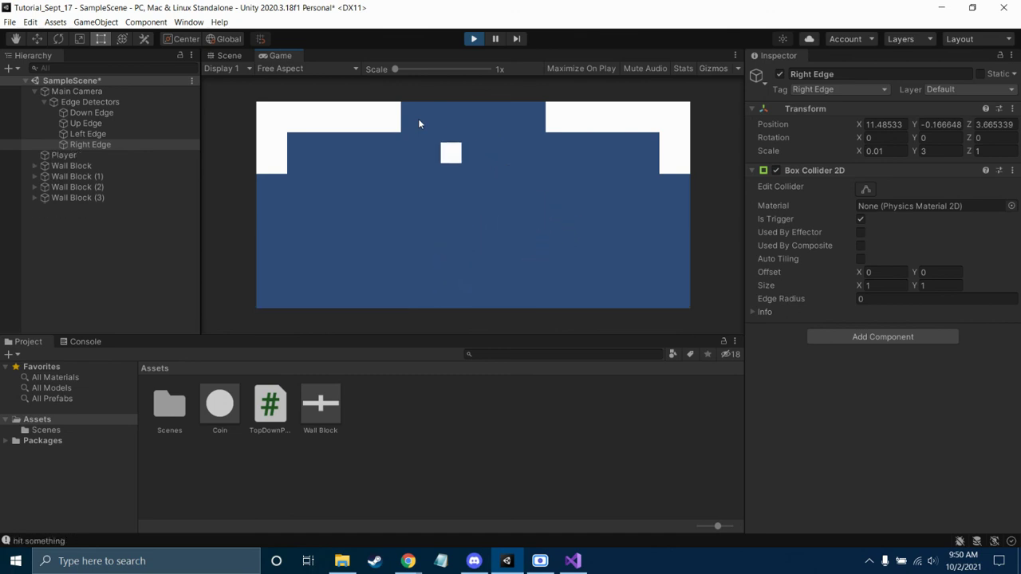
{"action": "key", "text": "Up"}
{"action": "key", "text": "Right"}
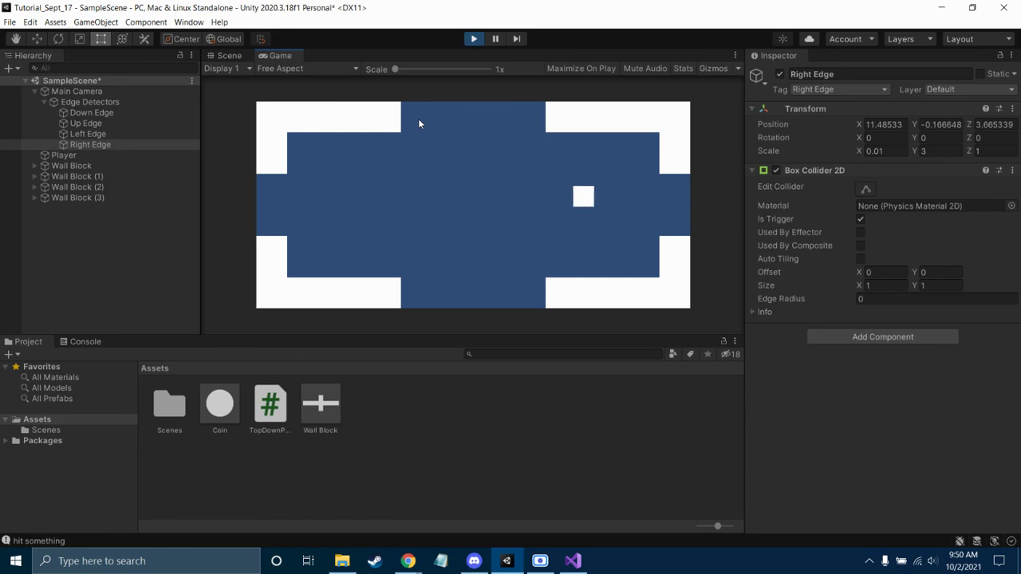
{"action": "key", "text": "Down"}
{"action": "key", "text": "Up"}
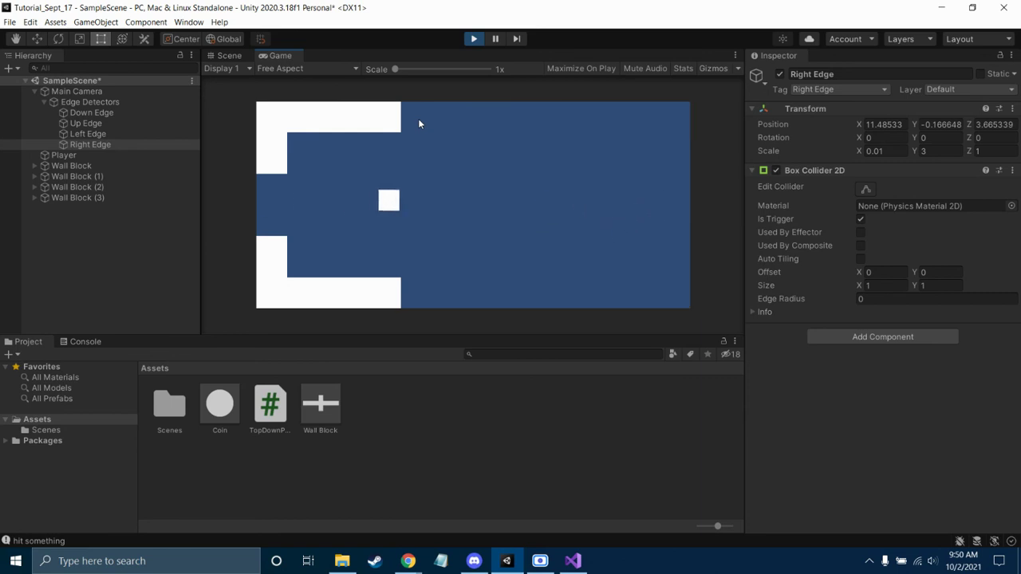
Step: Move the player around the neighbouring screen against the walls to check how it behaves, and stop the playtest
{"action": "key", "text": "Up"}
{"action": "key", "text": "Left"}
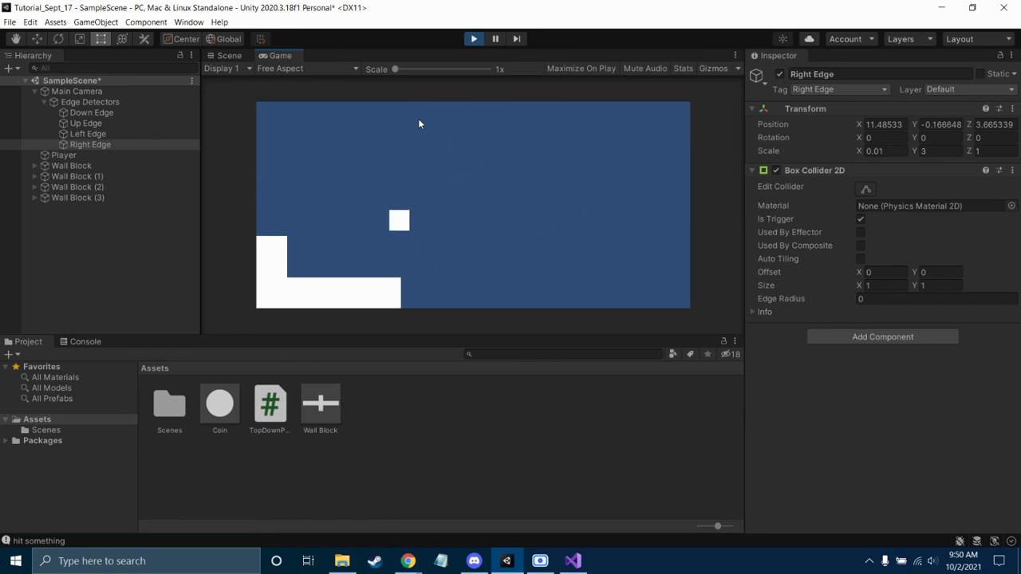
{"action": "key", "text": "Down"}
{"action": "key", "text": "Up"}
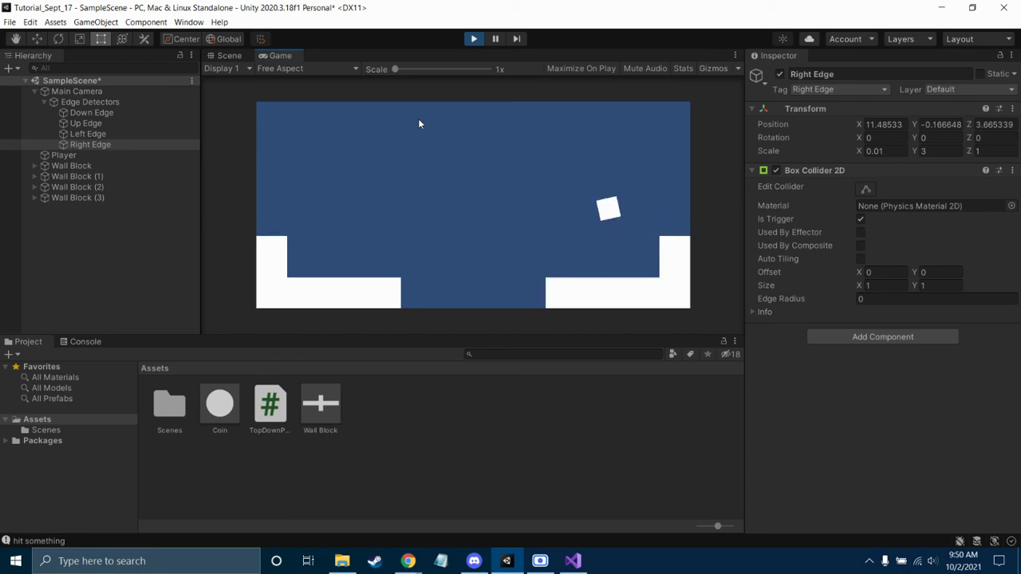
{"action": "key", "text": "Left"}
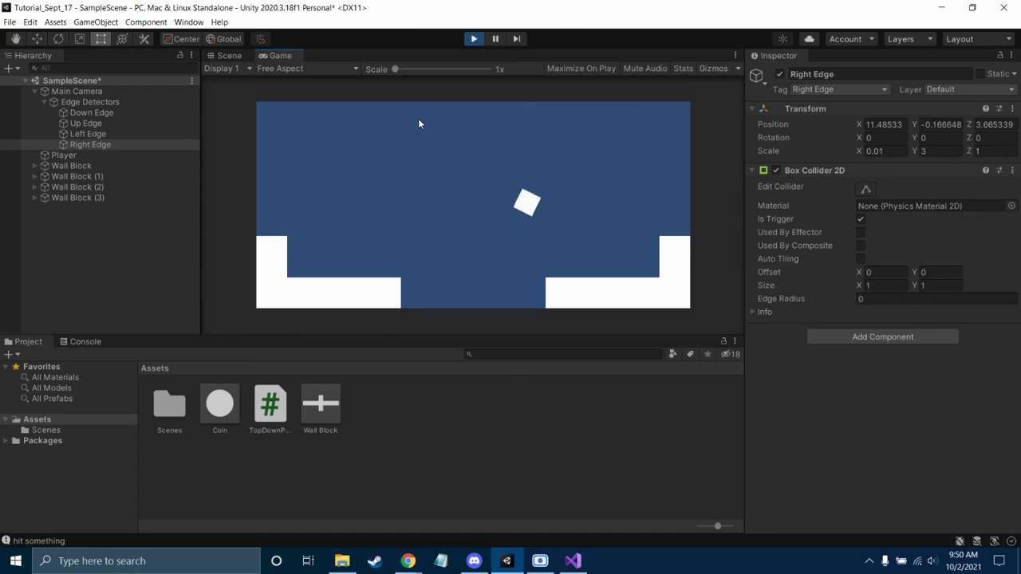
{"action": "left_click", "coordinate": [472, 39]}
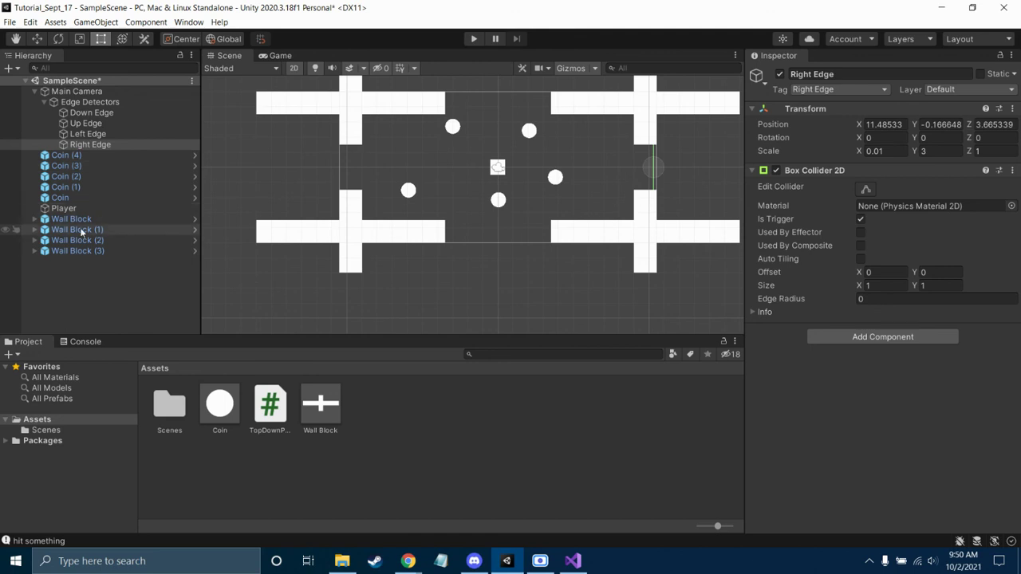
Step: Freeze the Z rotation in the Player's Rigidbody 2D constraints
{"action": "left_click", "coordinate": [55, 209]}
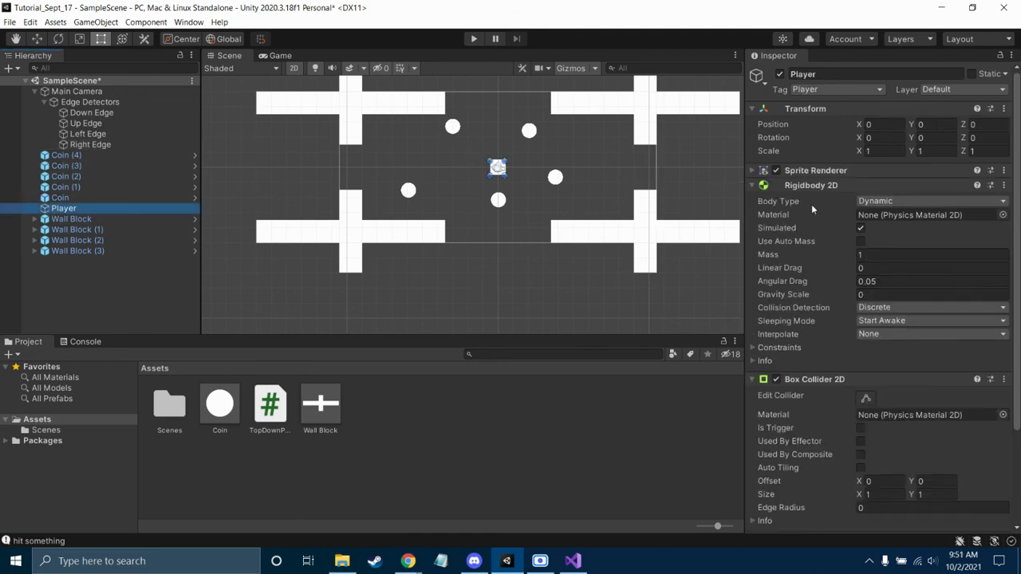
{"action": "scroll", "coordinate": [856, 374], "scroll_direction": "down", "scroll_amount": 3}
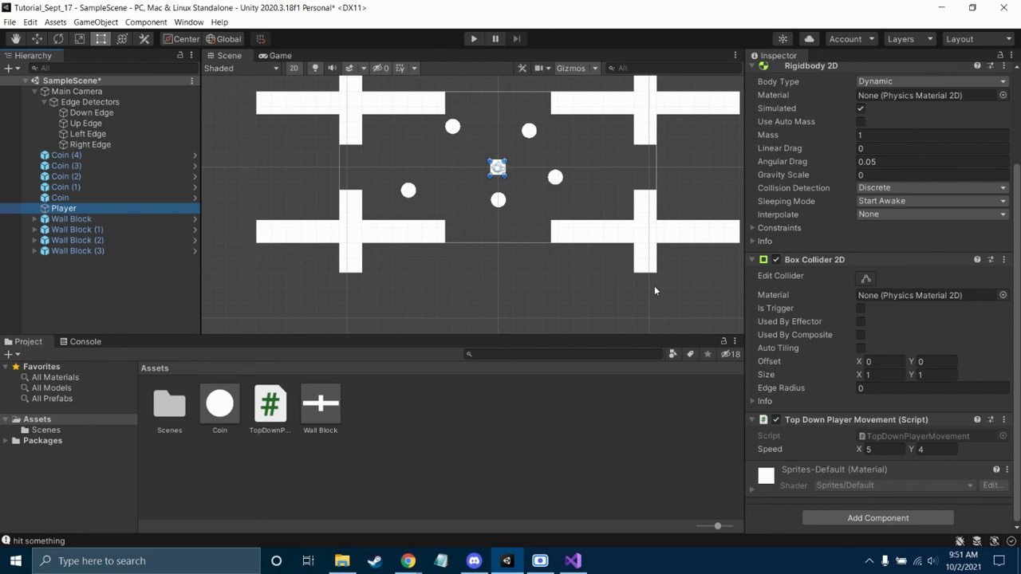
{"action": "left_click", "coordinate": [751, 401]}
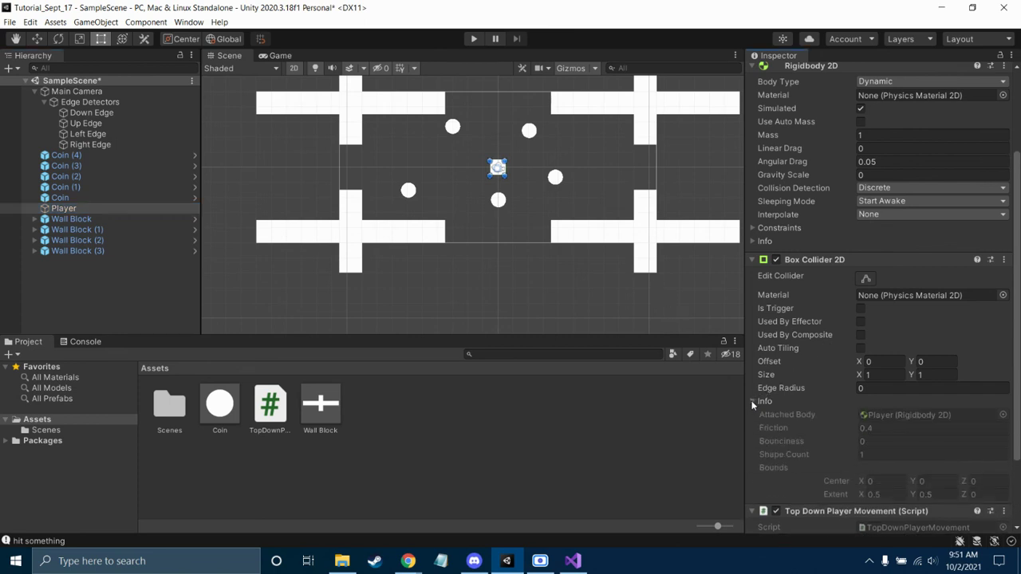
{"action": "left_click", "coordinate": [752, 401]}
{"action": "scroll", "coordinate": [826, 158], "scroll_direction": "up", "scroll_amount": 3}
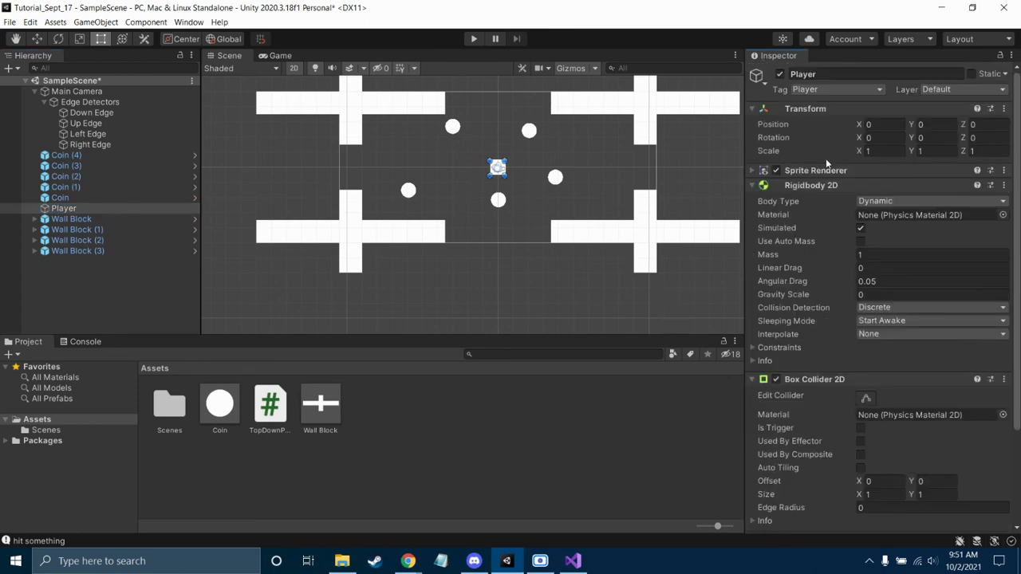
{"action": "left_click", "coordinate": [752, 348]}
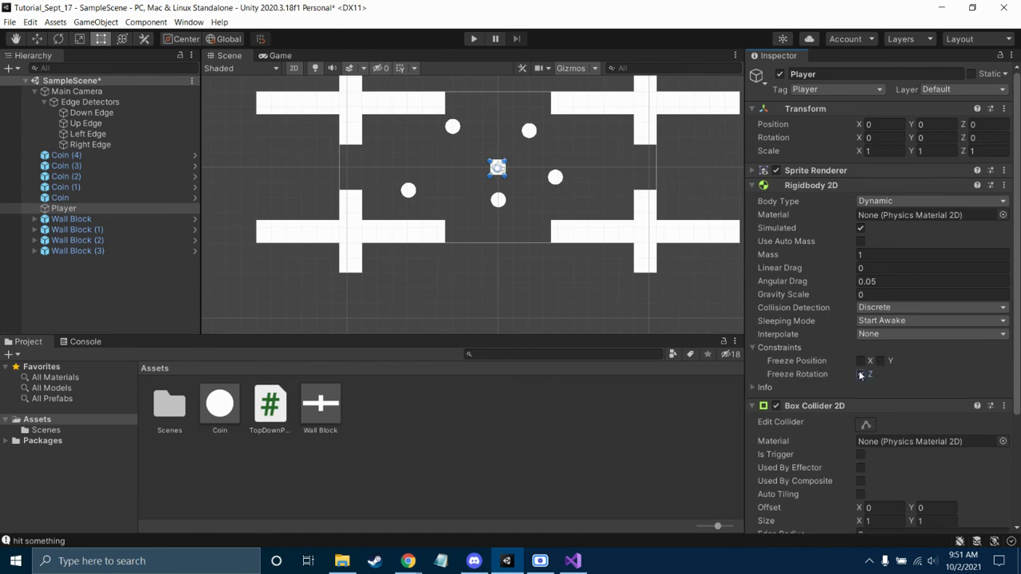
Step: Playtest the Player against the corner of the lower wall opening to check its rotation, and stop the game
{"action": "left_click", "coordinate": [475, 39]}
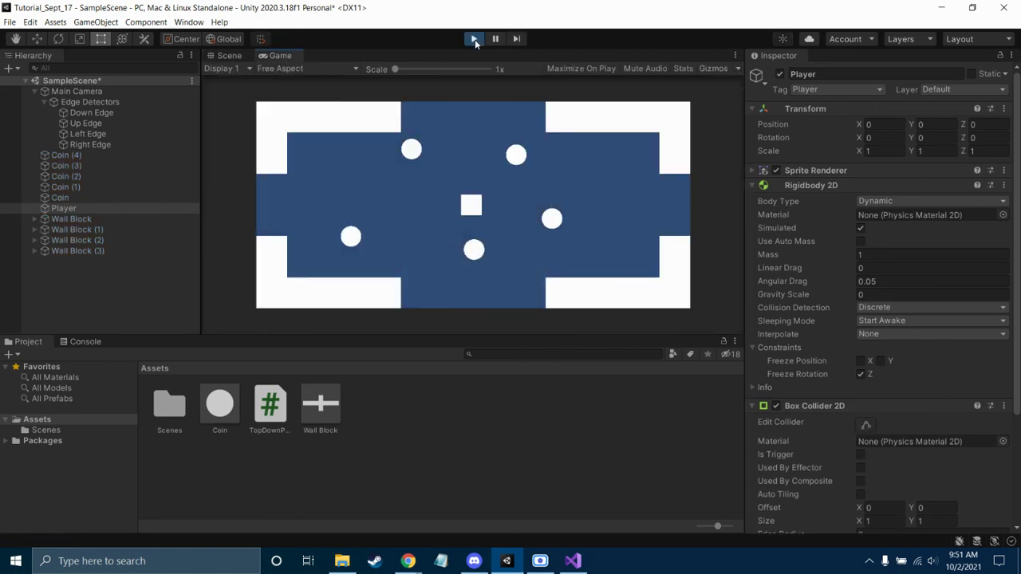
{"action": "key", "text": "a"}
{"action": "key", "text": "s"}
{"action": "key", "text": "d"}
{"action": "key", "text": "s"}
{"action": "key", "text": "w"}
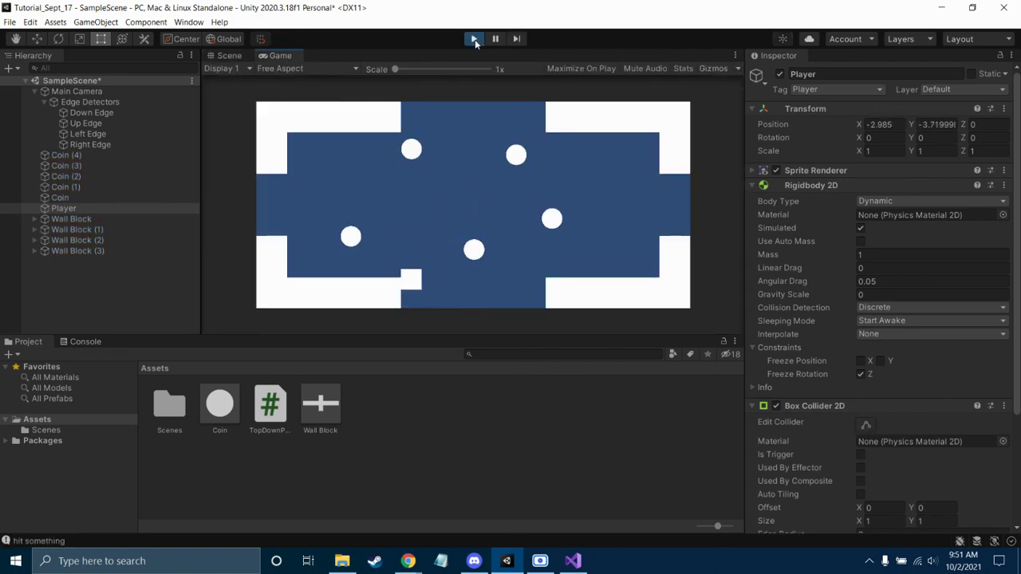
{"action": "key", "text": "a"}
{"action": "key", "text": "d"}
{"action": "key", "text": "d"}
{"action": "key", "text": "s"}
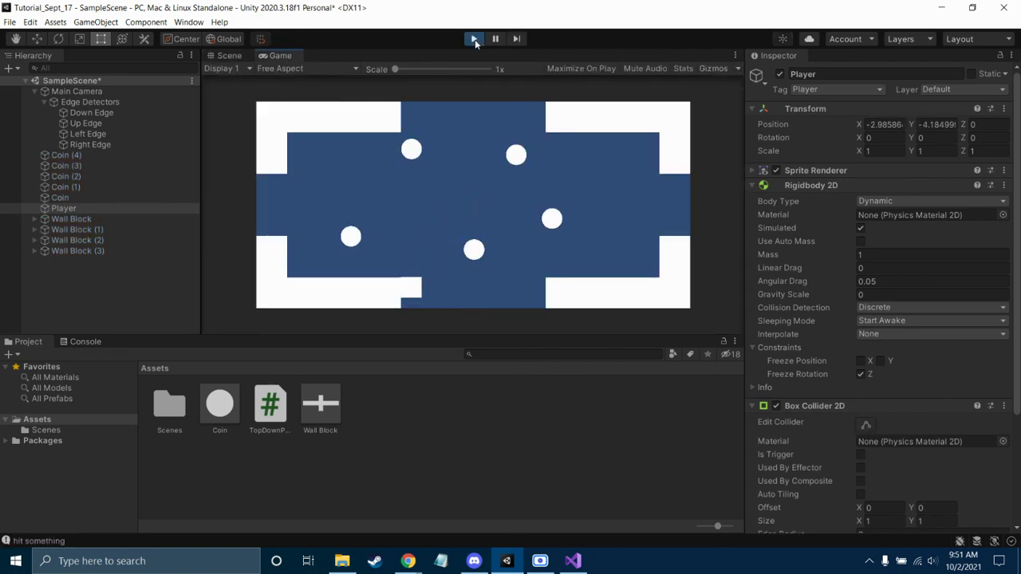
{"action": "key", "text": "w"}
{"action": "key", "text": "a"}
{"action": "left_click", "coordinate": [475, 40]}
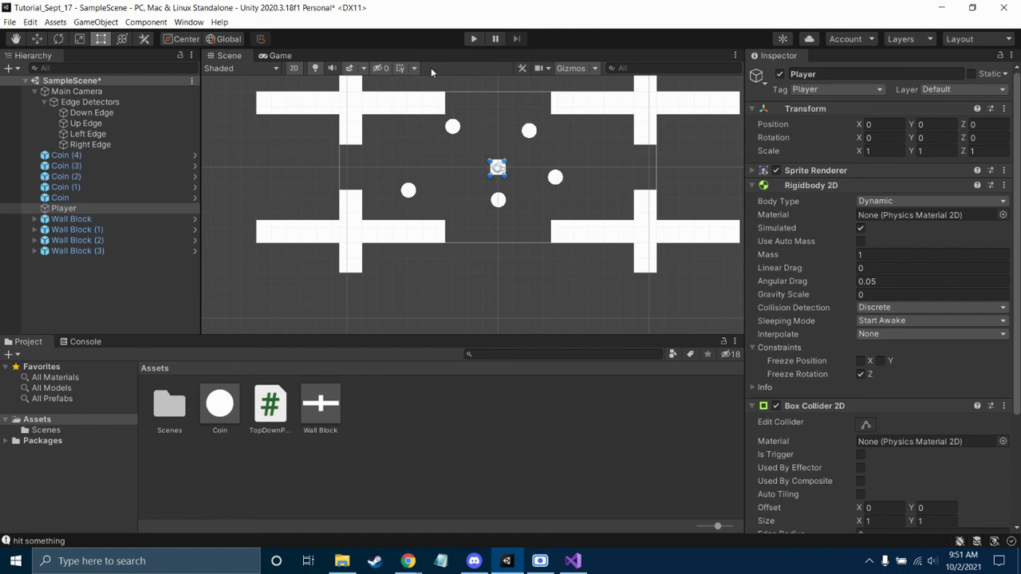
Step: Save the scene, and collapse Edge Detectors and Main Camera in the object hierarchy
{"action": "key", "text": "ctrl+s"}
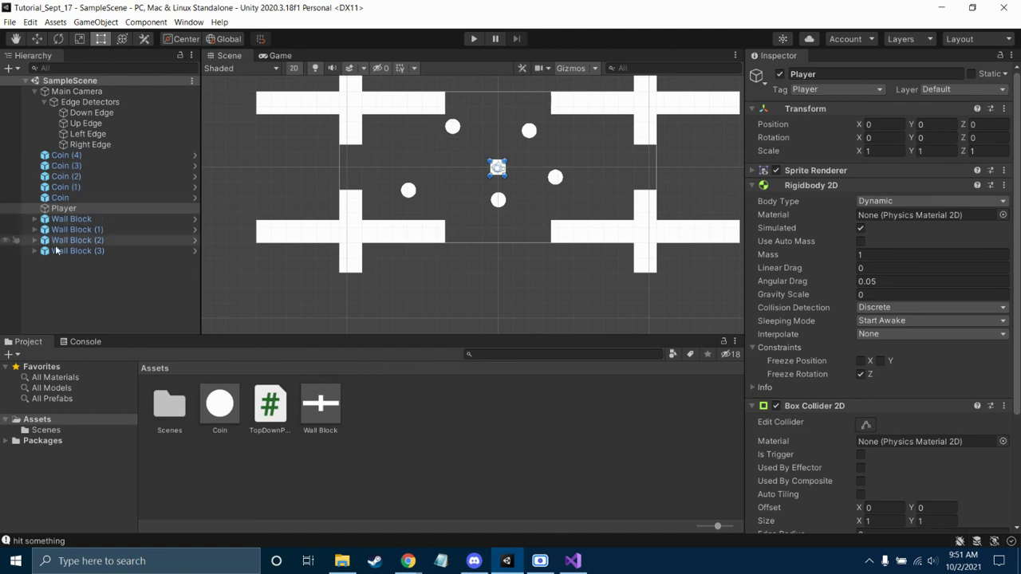
{"action": "left_click", "coordinate": [44, 103]}
{"action": "left_click", "coordinate": [37, 94]}
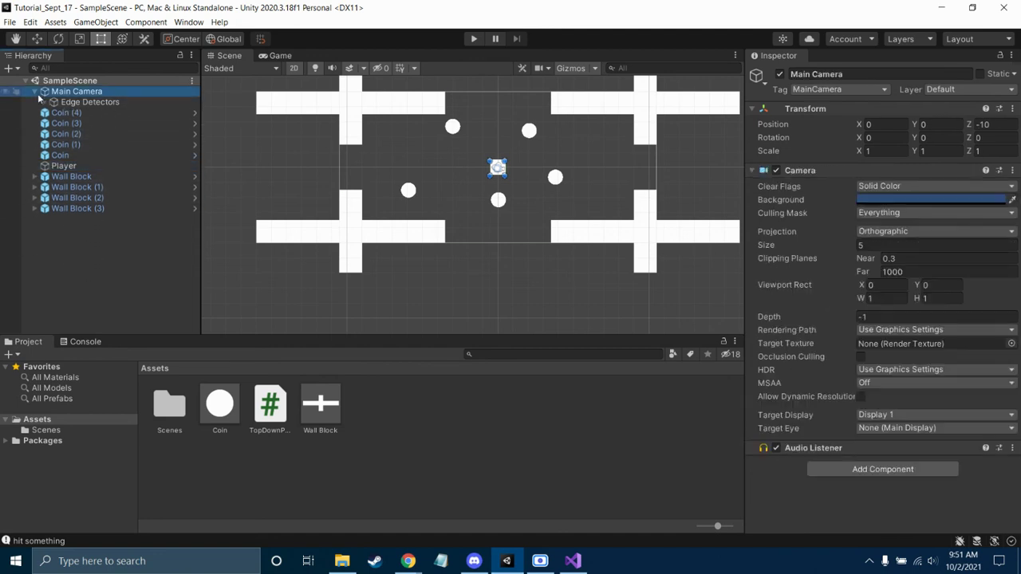
{"action": "left_click", "coordinate": [34, 92]}
{"action": "left_click", "coordinate": [82, 242]}
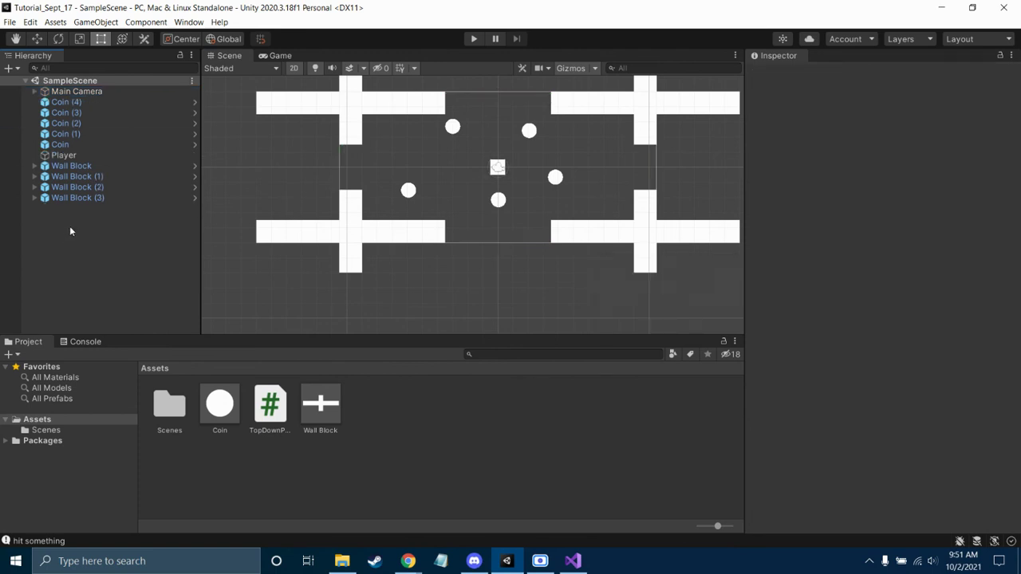
Step: Create an empty object named Walls in the scene
{"action": "right_click", "coordinate": [70, 228]}
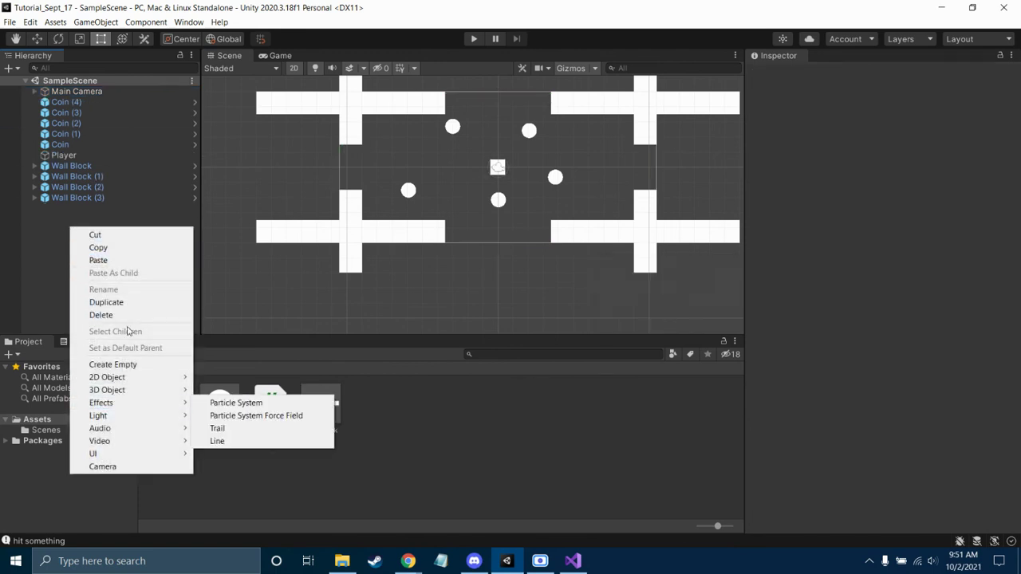
{"action": "left_click", "coordinate": [132, 363]}
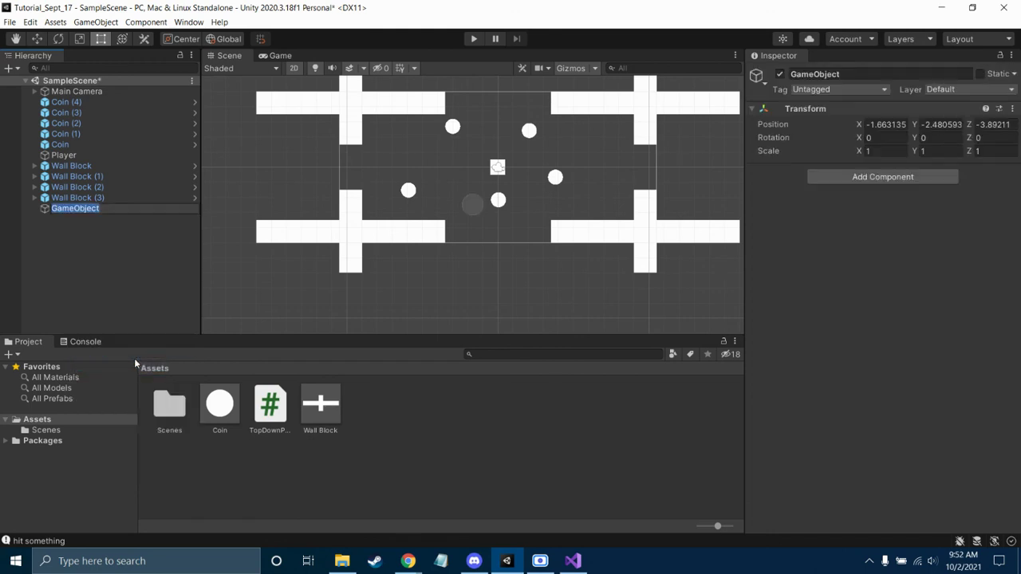
{"action": "type", "text": "Walls"}
{"action": "key", "text": "Return"}
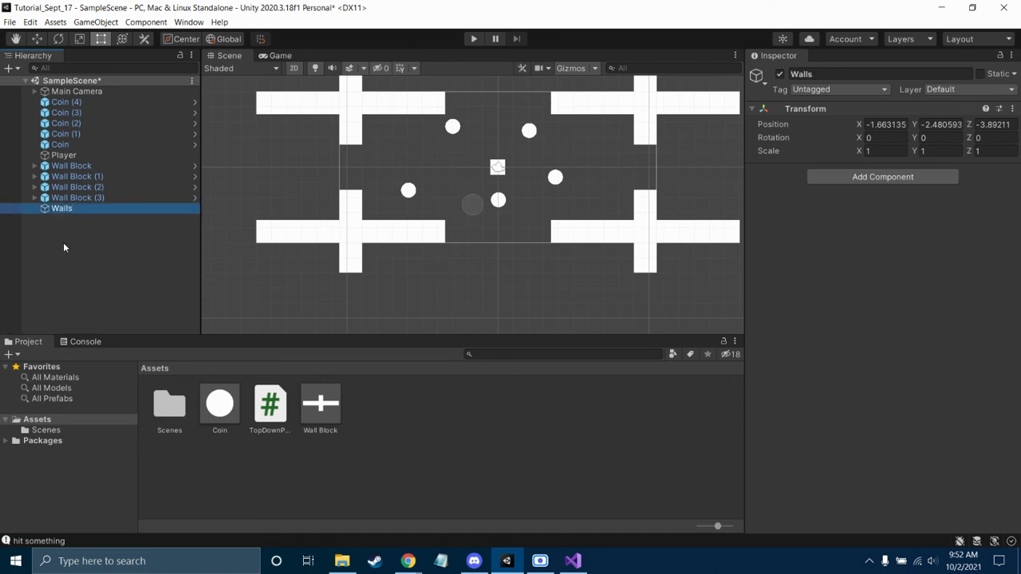
Step: Make the four wall blocks children of the Walls object
{"action": "left_click", "coordinate": [23, 200]}
{"action": "key", "text": "shift+Up"}
{"action": "key", "text": "shift+Up"}
{"action": "key", "text": "shift+Up"}
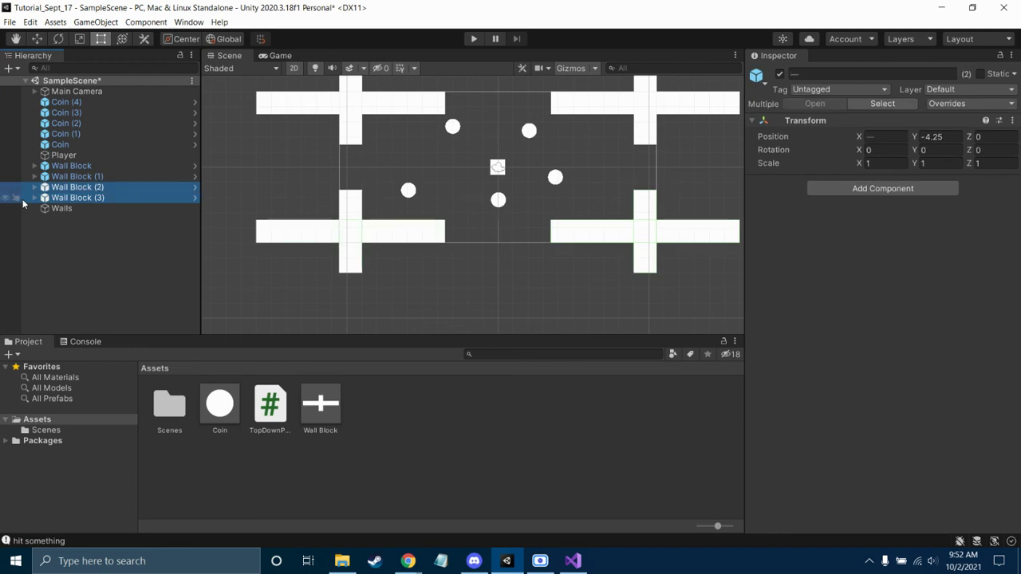
{"action": "mouse_move", "coordinate": [59, 191]}
{"action": "left_mouse_down"}
{"action": "mouse_move", "coordinate": [64, 220]}
{"action": "mouse_move", "coordinate": [69, 210]}
{"action": "mouse_move", "coordinate": [60, 212]}
{"action": "left_mouse_up"}
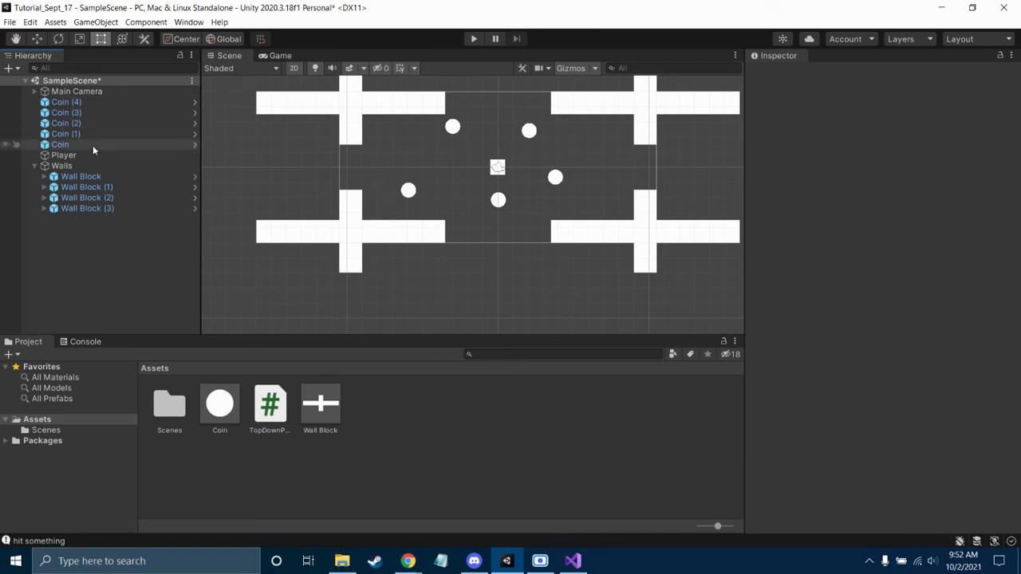
Step: Create an empty object named Coins and set its X position to 0
{"action": "right_click", "coordinate": [69, 250]}
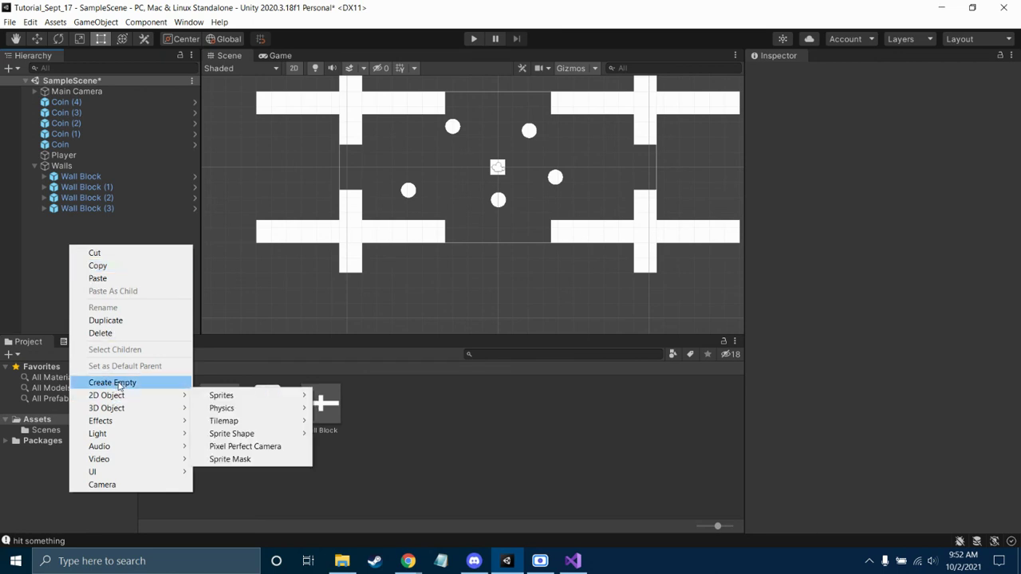
{"action": "left_click", "coordinate": [118, 381]}
{"action": "type", "text": "Coins"}
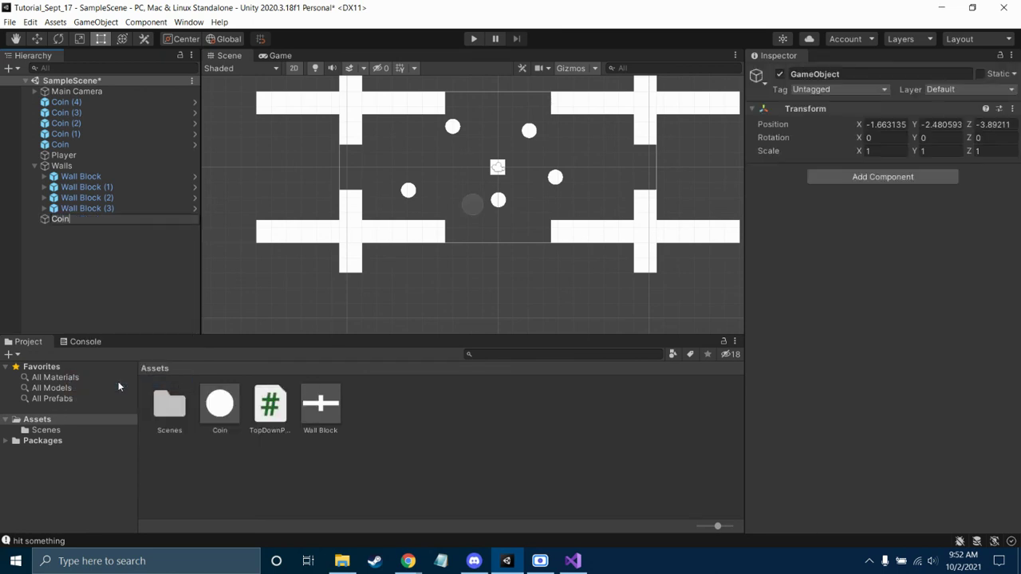
{"action": "key", "text": "Return"}
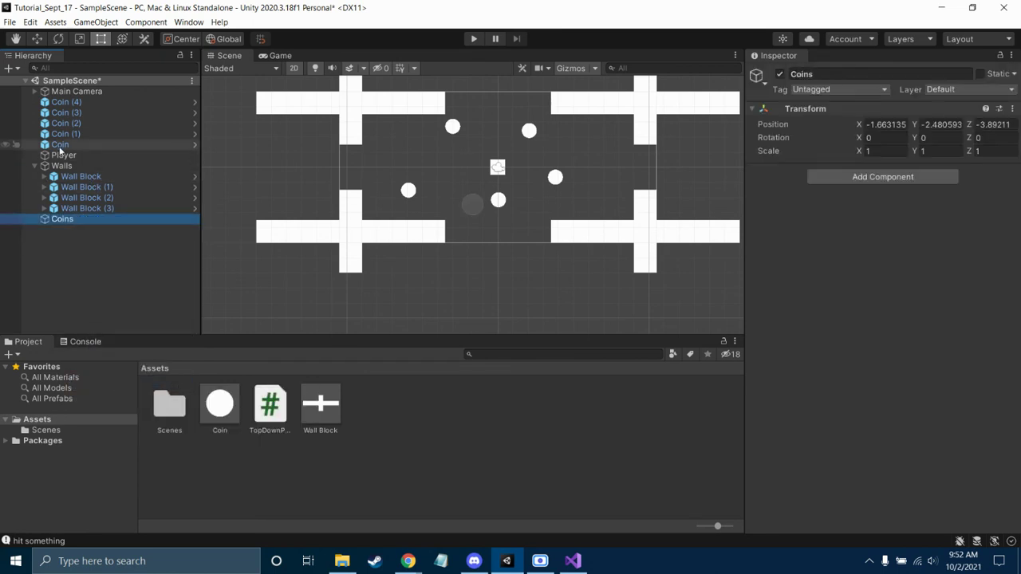
{"action": "left_click", "coordinate": [885, 125]}
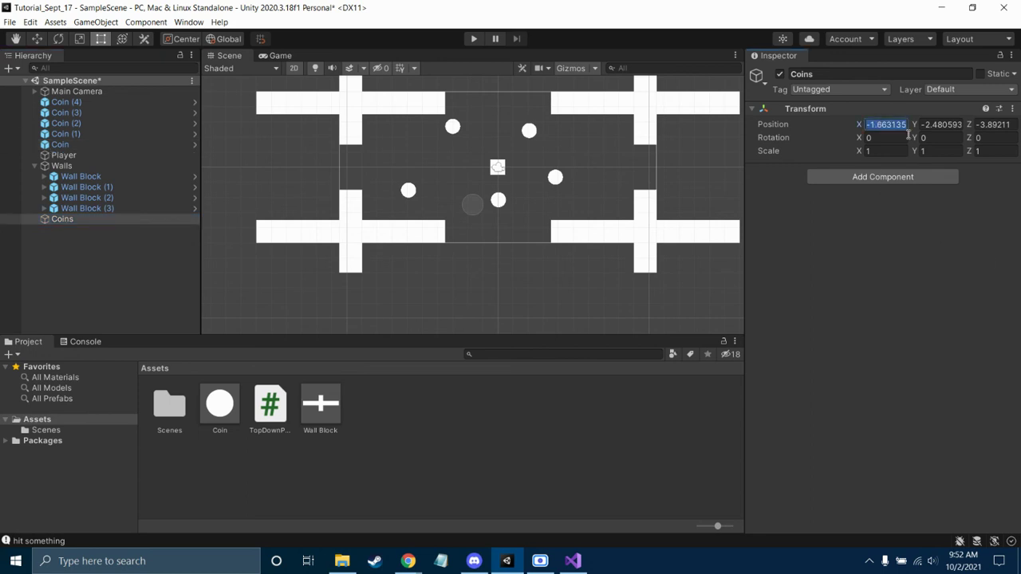
{"action": "type", "text": "0"}
Step: Undo the creation of the Coins object and the grouping of the wall blocks under Walls
{"action": "key", "text": "ctrl+z"}
{"action": "key", "text": "ctrl+z"}
{"action": "key", "text": "ctrl+z"}
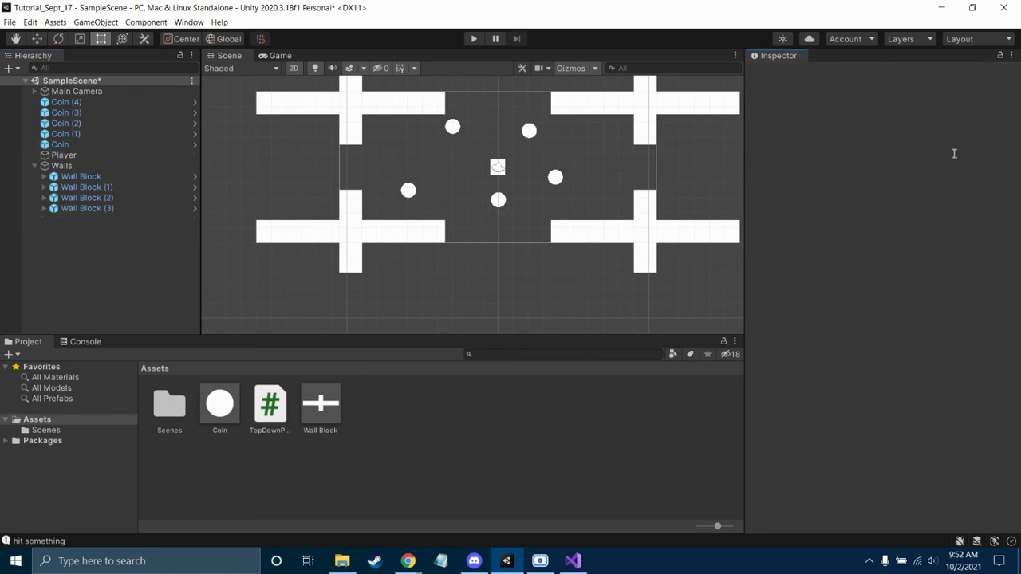
{"action": "key", "text": "ctrl+z"}
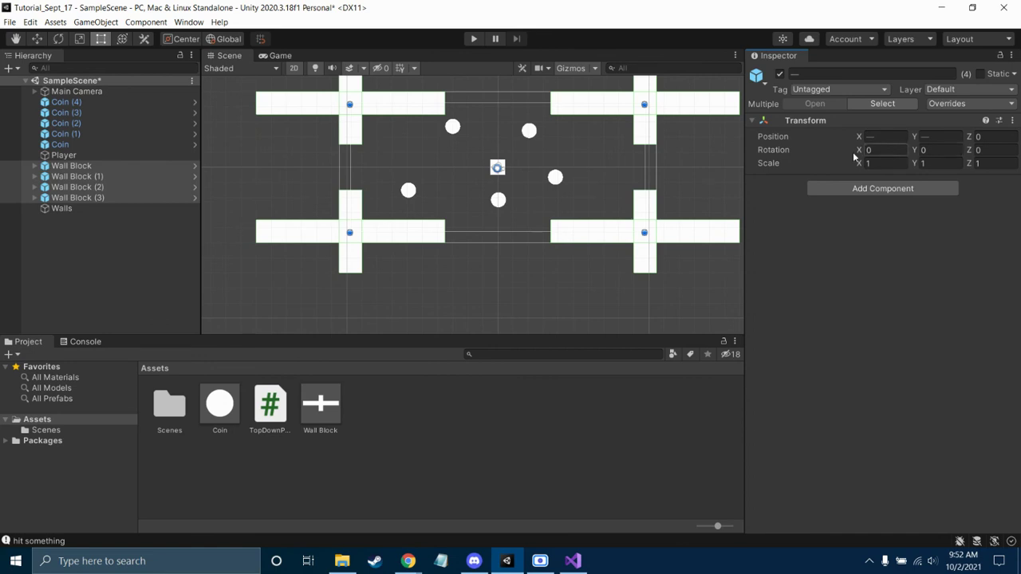
Step: Set the Walls object's position to X 0, Y 0, Z 0
{"action": "left_click", "coordinate": [65, 209]}
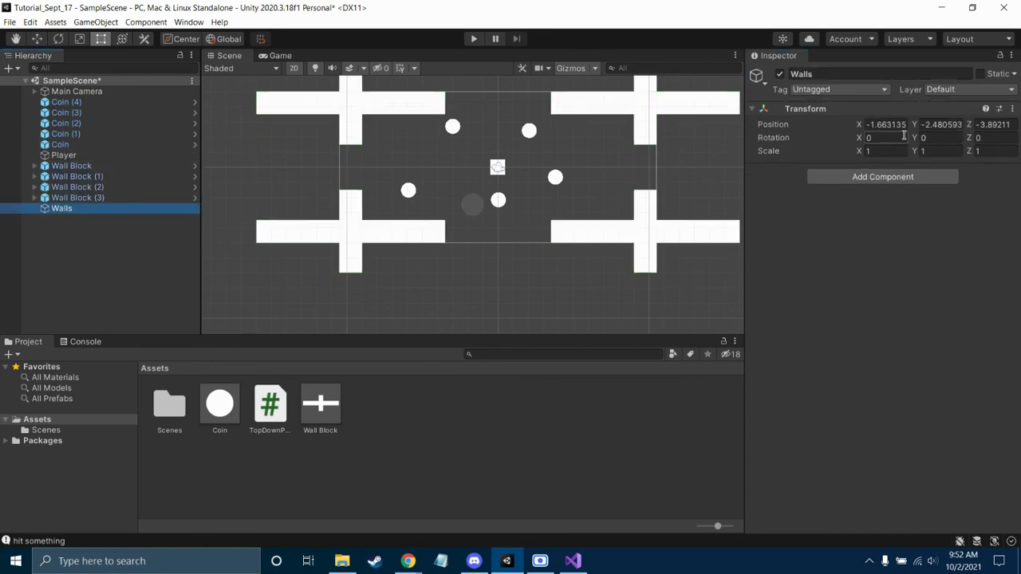
{"action": "left_click", "coordinate": [885, 125]}
{"action": "type", "text": "0"}
{"action": "key", "text": "Tab"}
{"action": "type", "text": "0"}
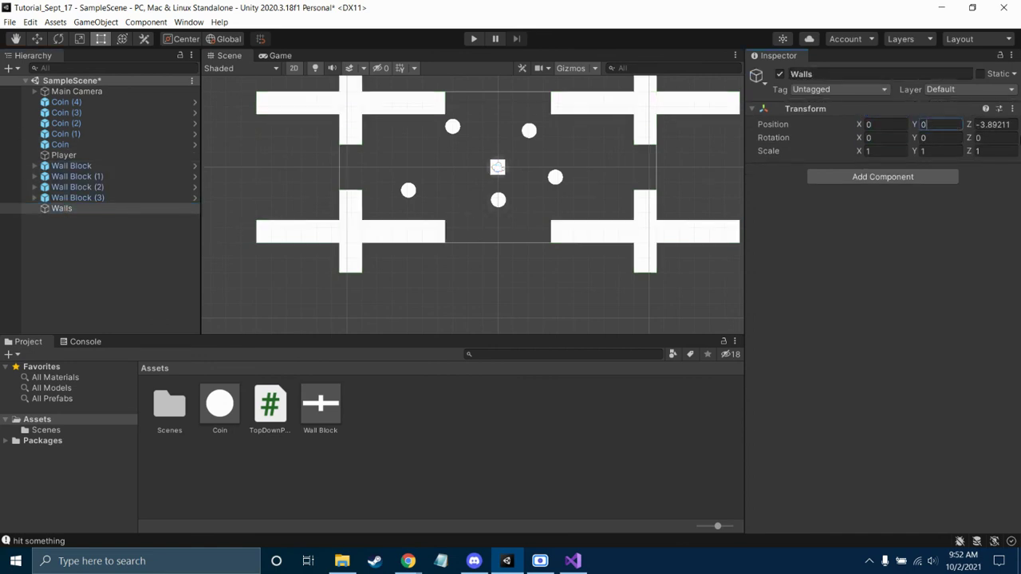
{"action": "key", "text": "Tab"}
{"action": "type", "text": "0"}
{"action": "left_click", "coordinate": [133, 243]}
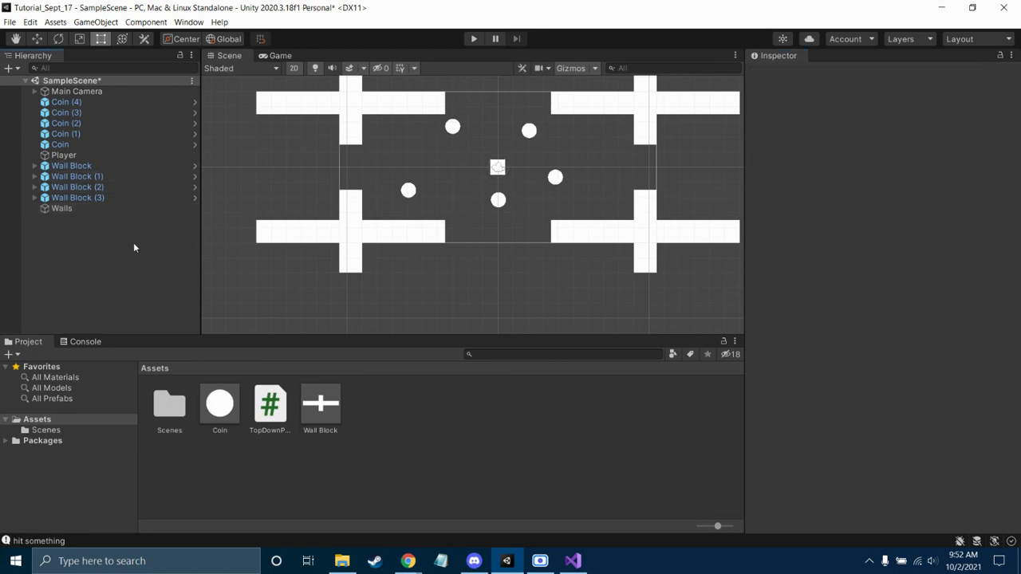
Step: Group all four wall blocks under the Walls object and collapse it
{"action": "left_click", "coordinate": [82, 198]}
{"action": "key", "text": "shift+Up"}
{"action": "key", "text": "shift+Up"}
{"action": "key", "text": "shift+Up"}
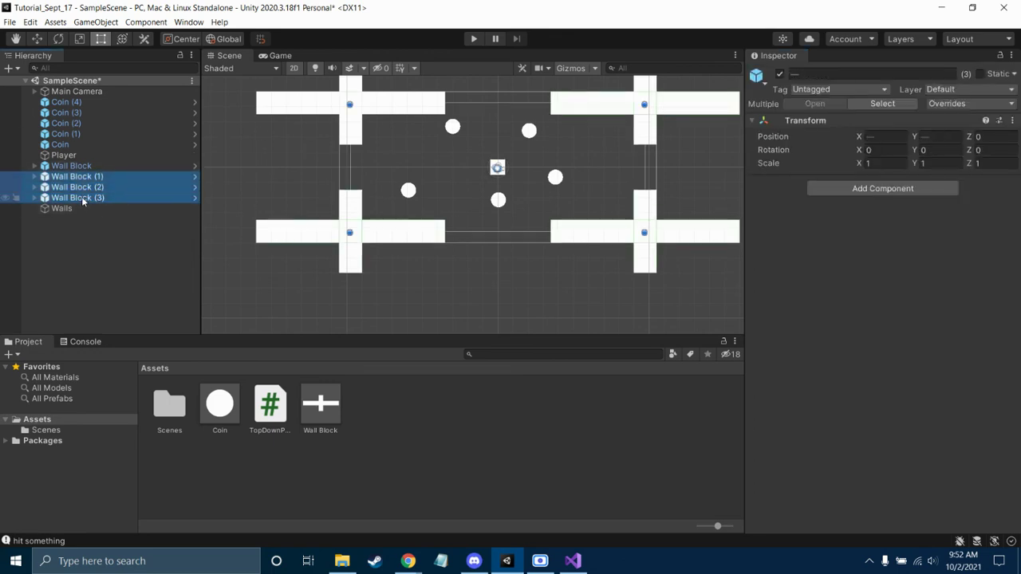
{"action": "left_click_drag", "start_coordinate": [84, 165], "coordinate": [68, 207]}
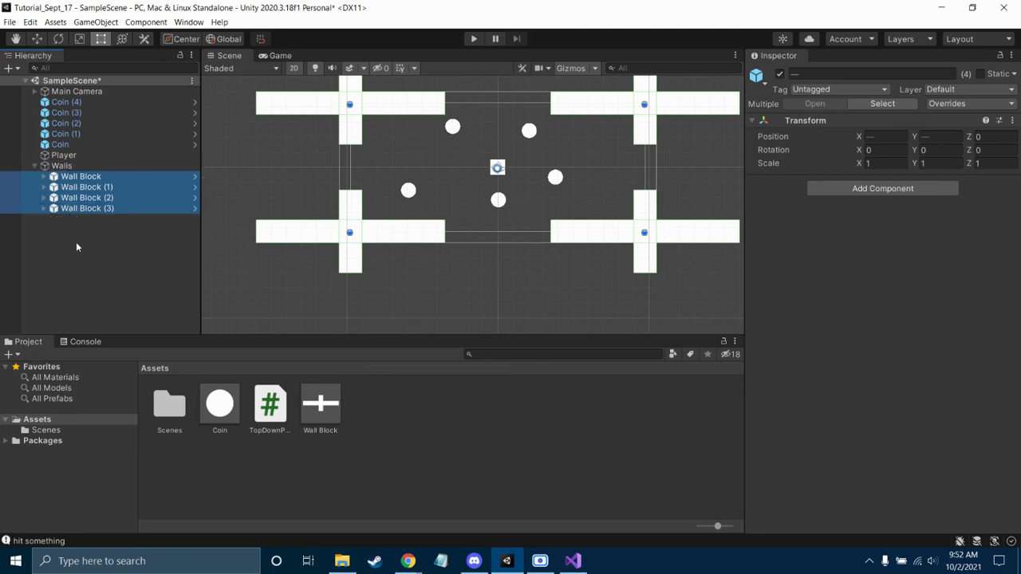
{"action": "left_click", "coordinate": [35, 165]}
Step: Create an empty object named Coins in the scene
{"action": "right_click", "coordinate": [48, 210]}
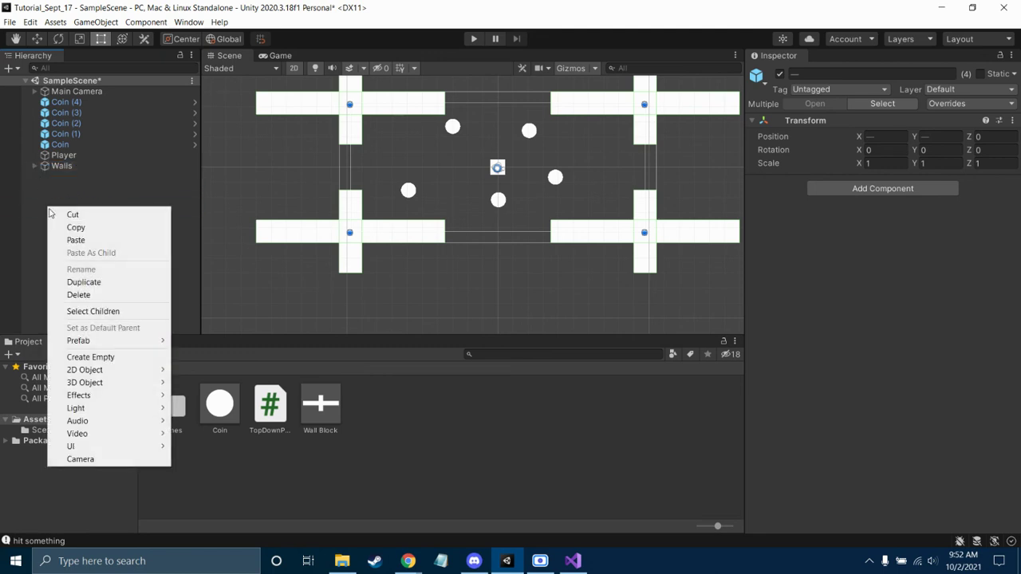
{"action": "left_click", "coordinate": [115, 352]}
{"action": "type", "text": "Coins"}
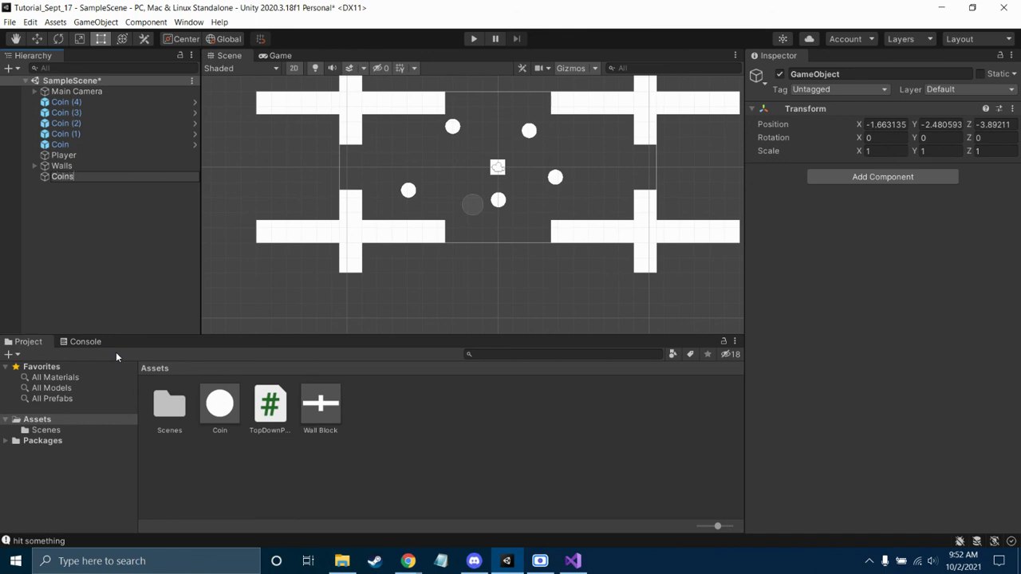
{"action": "key", "text": "Return"}
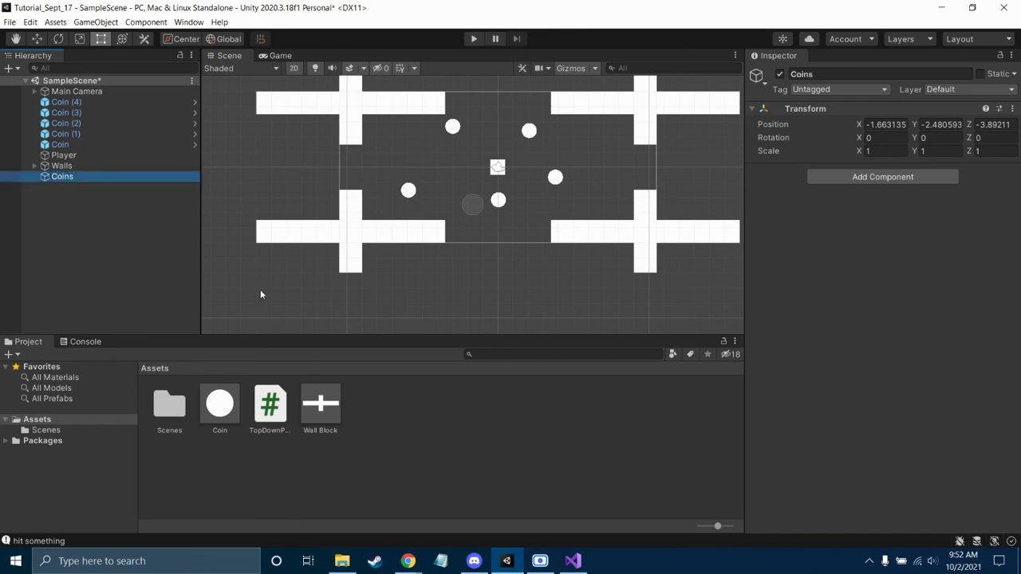
Step: Set the Coins object's X and Y position to 0
{"action": "left_click", "coordinate": [886, 125]}
{"action": "type", "text": "0"}
{"action": "left_click", "coordinate": [937, 124]}
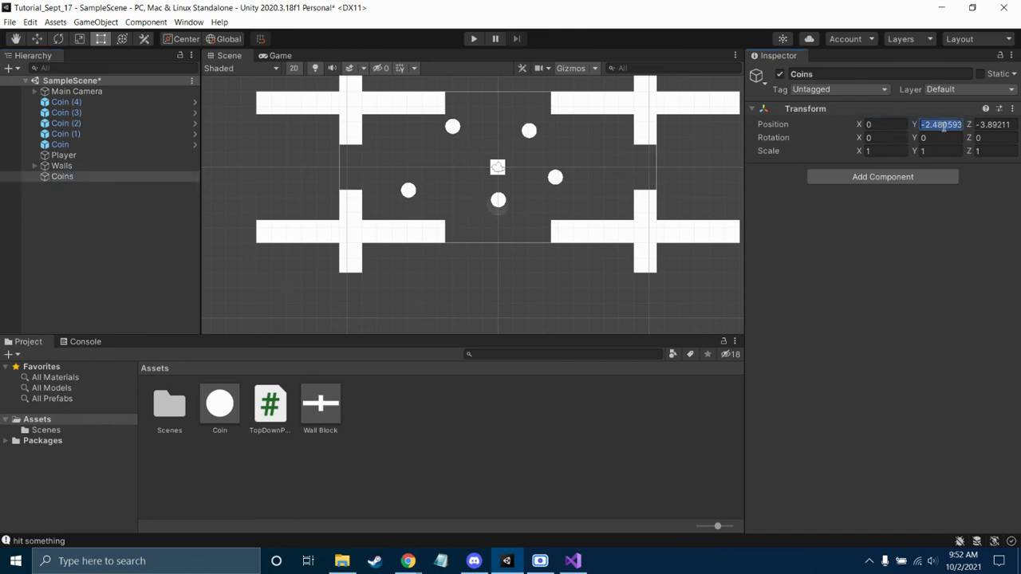
{"action": "type", "text": "0"}
{"action": "left_click", "coordinate": [989, 124]}
Step: Group all five coins under the Coins object
{"action": "left_click", "coordinate": [33, 146]}
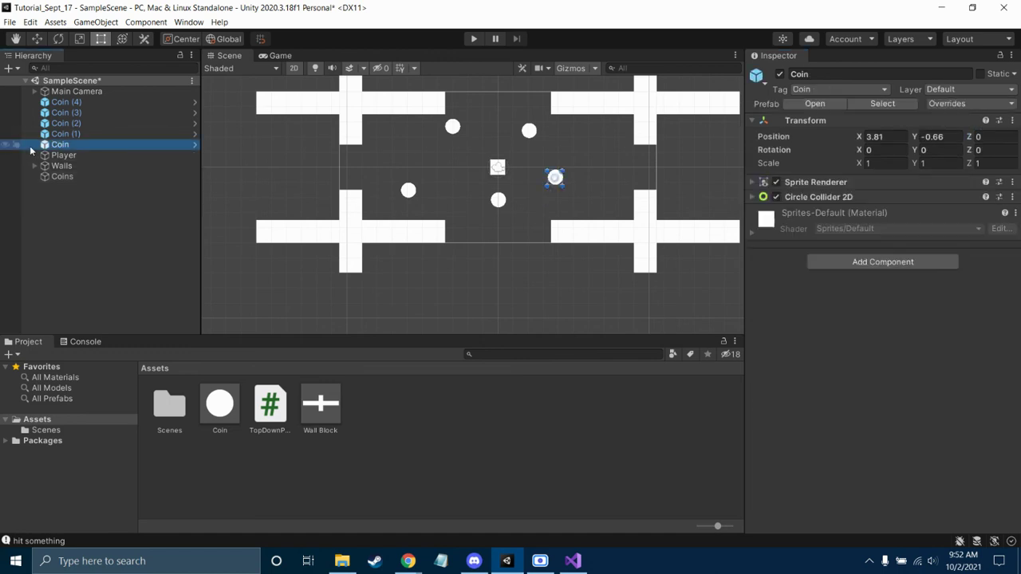
{"action": "key", "text": "shift+Up"}
{"action": "key", "text": "shift+Up"}
{"action": "key", "text": "shift+Up"}
{"action": "key", "text": "shift+Up"}
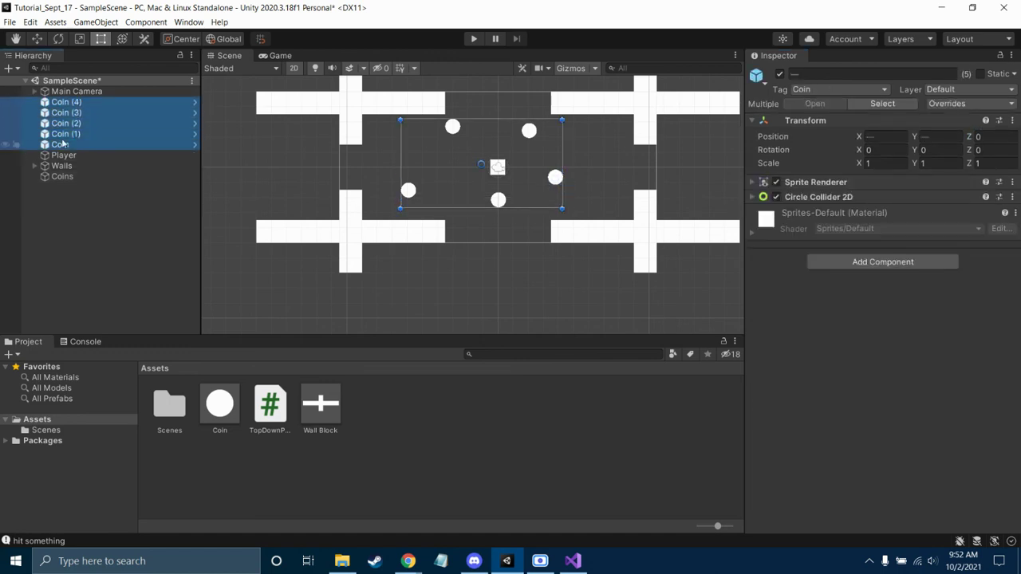
{"action": "left_click_drag", "start_coordinate": [61, 143], "coordinate": [67, 177]}
{"action": "left_click", "coordinate": [97, 249]}
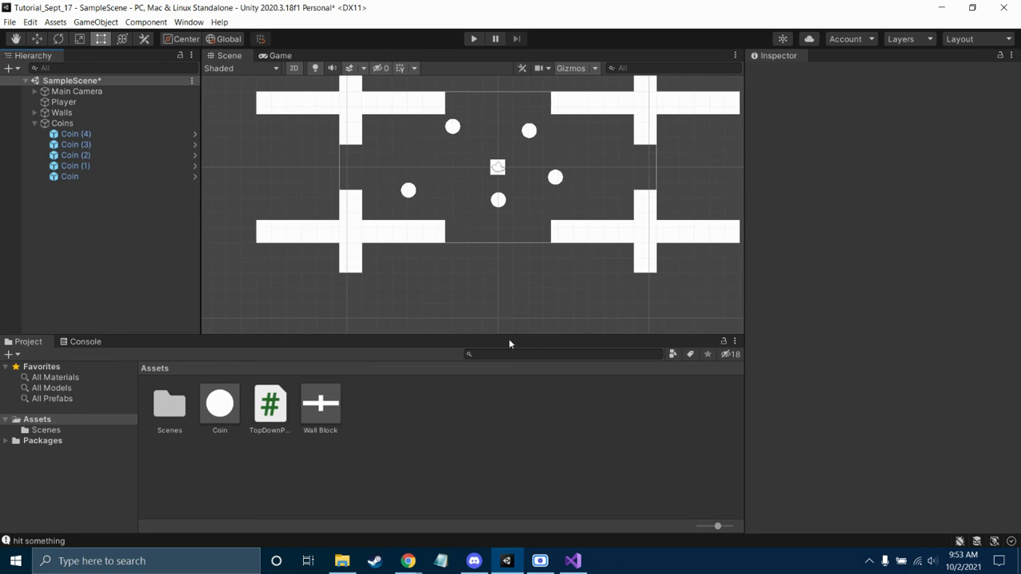
{"action": "left_click", "coordinate": [541, 563]}
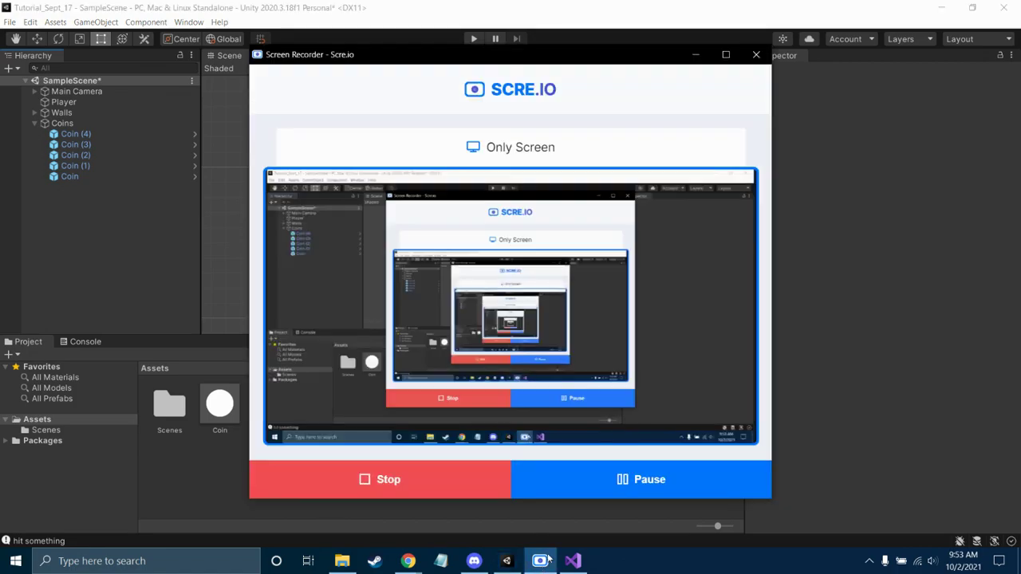